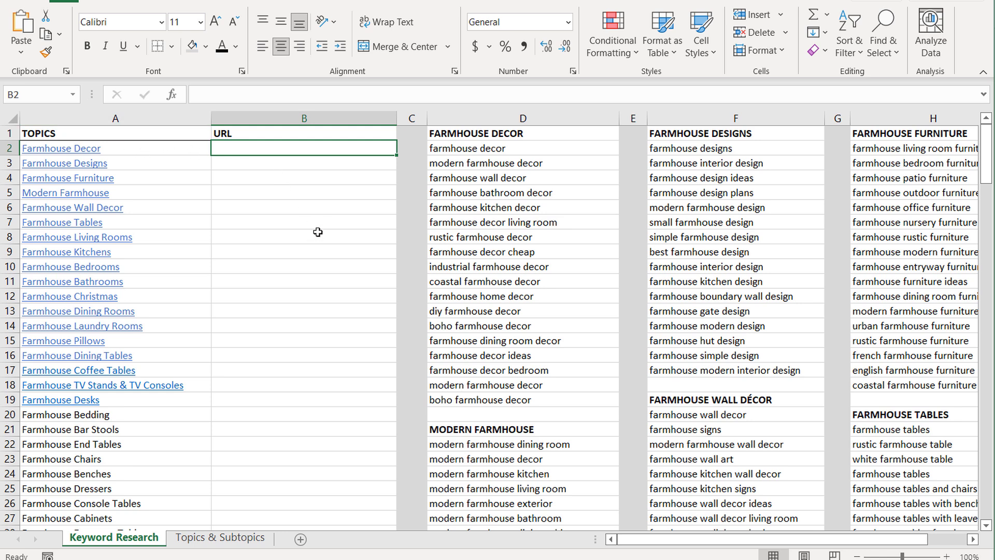
Review the linked topics in the Keyword Research sheet, then switch to Chrome and look over the product categories on the farmhousegoals.com shop page.
mouse_move(155, 148)
mouse_down()
mouse_move(176, 179)
mouse_move(182, 360)
mouse_up()
click(267, 298)
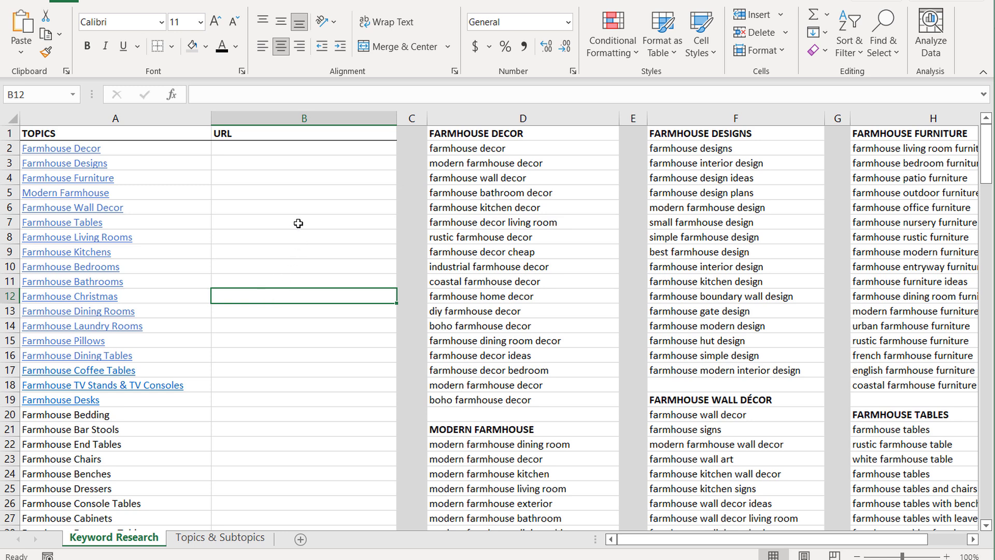
key(alt+Tab)
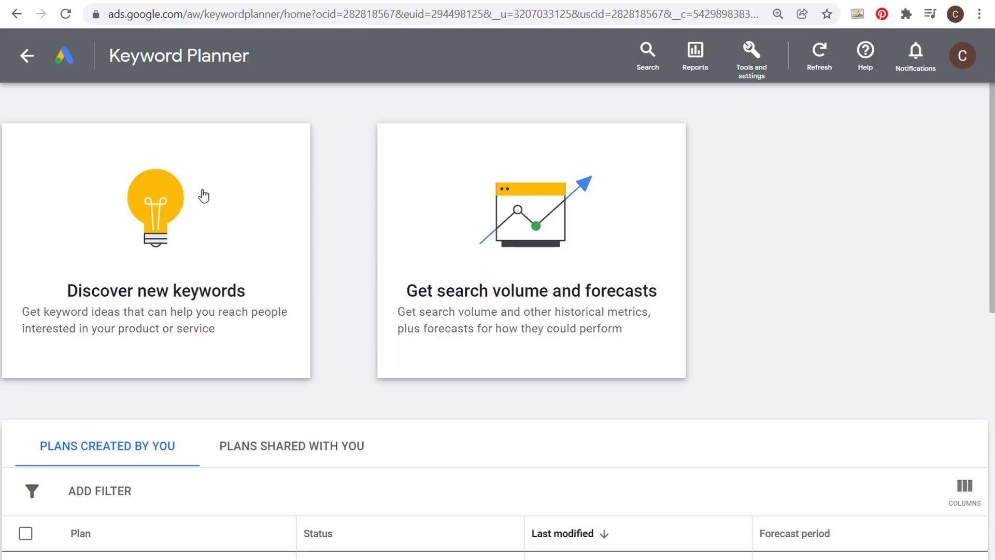
key(alt+Tab)
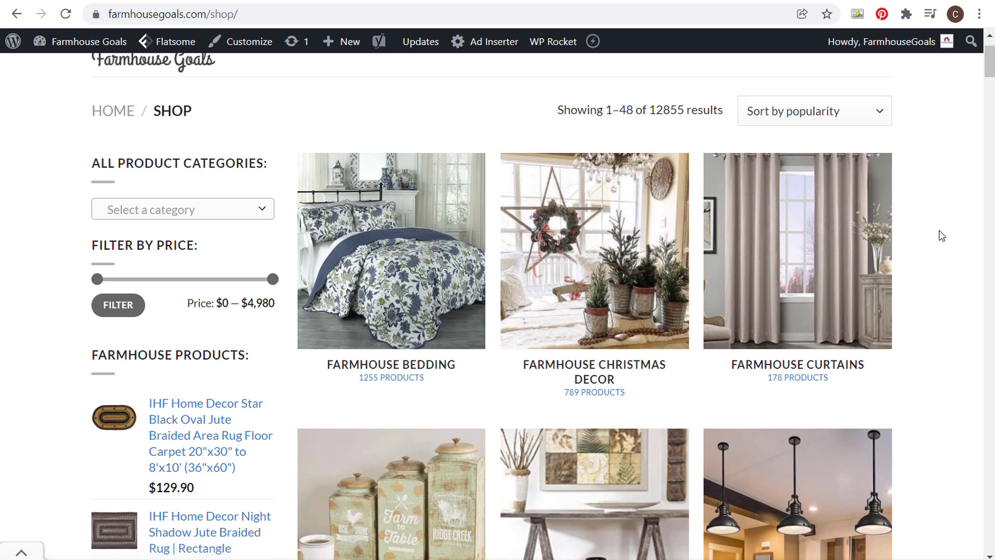
scroll(932, 228, up, 2)
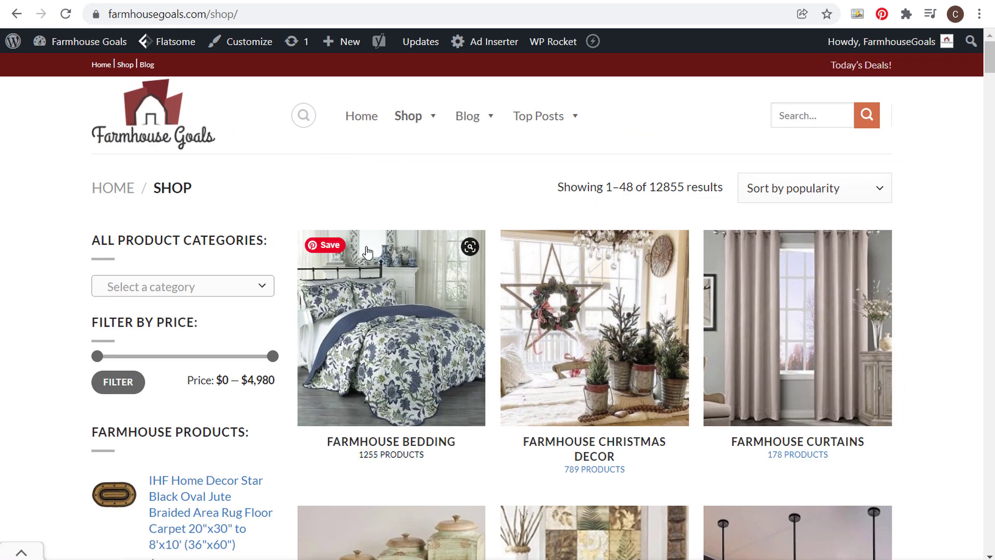
scroll(389, 285, down, 1)
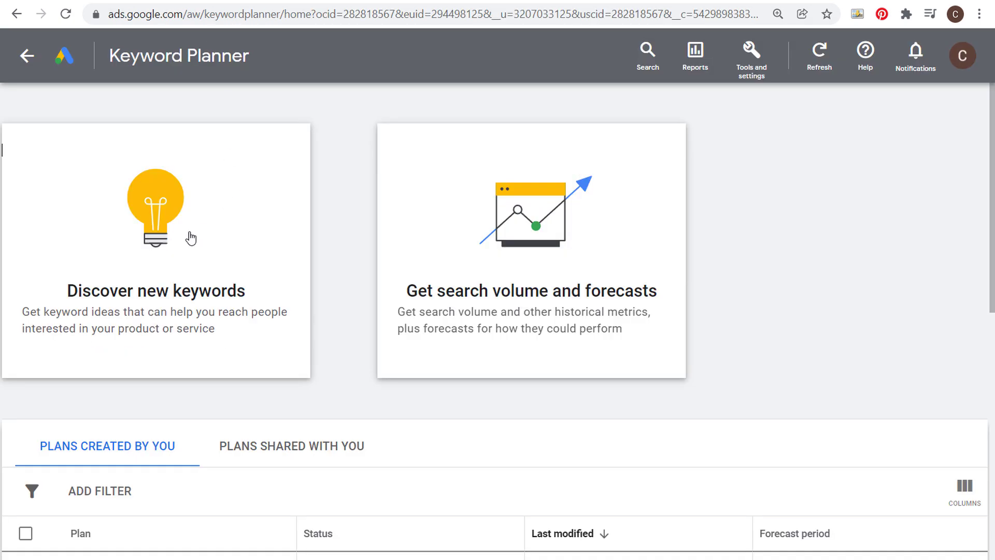
Discover new keywords in Keyword Planner from farmhouse bedding, farmhouse furniture, farmhouse rugs, farmhouse decor and farmhouse curtains.
click(191, 238)
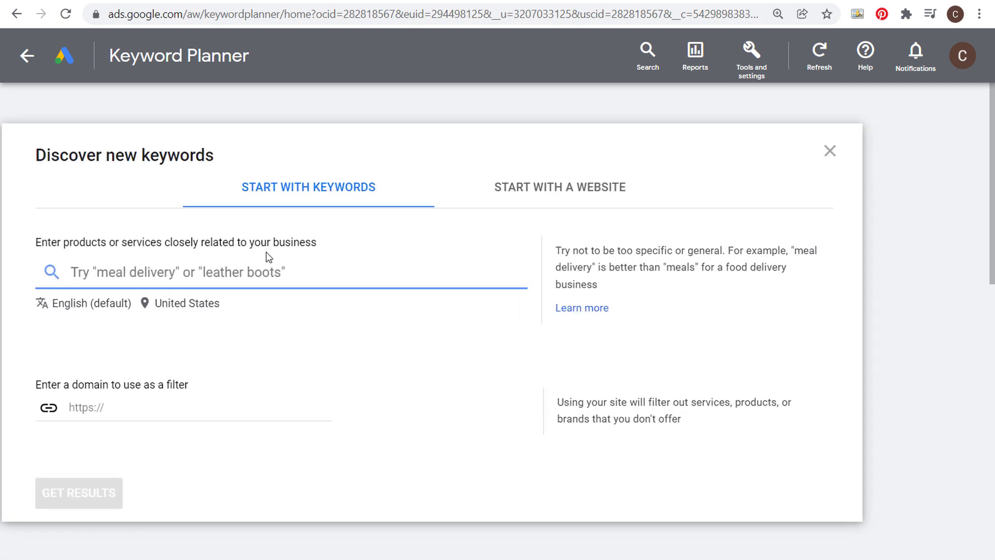
text(farmhouse bedding)
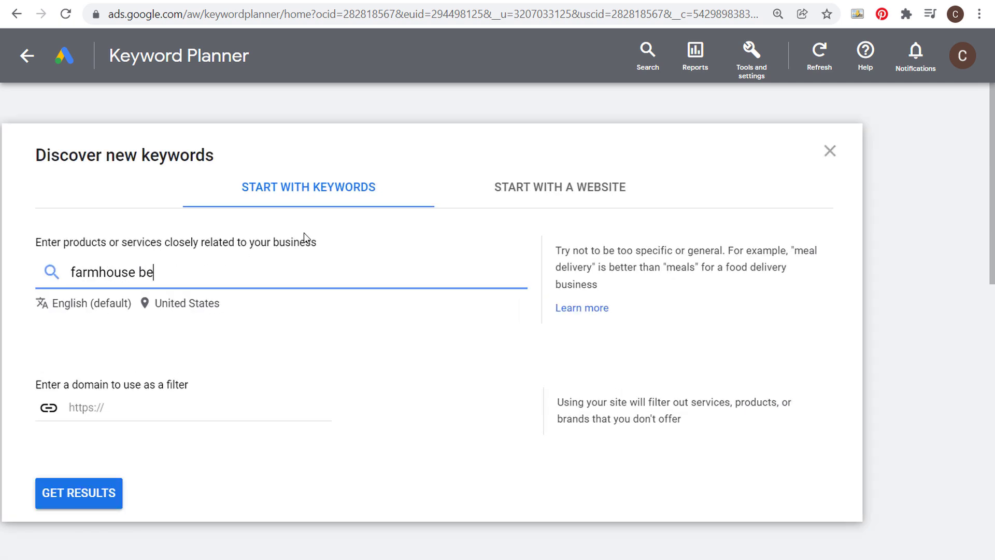
key(Return)
text(farmhouse furniture)
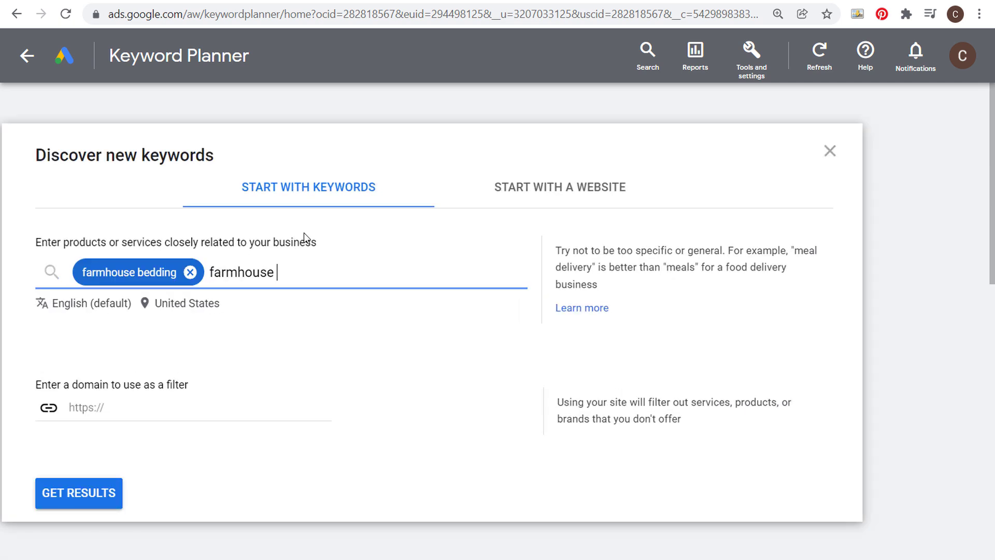
key(Return)
text(farmhouse rugs)
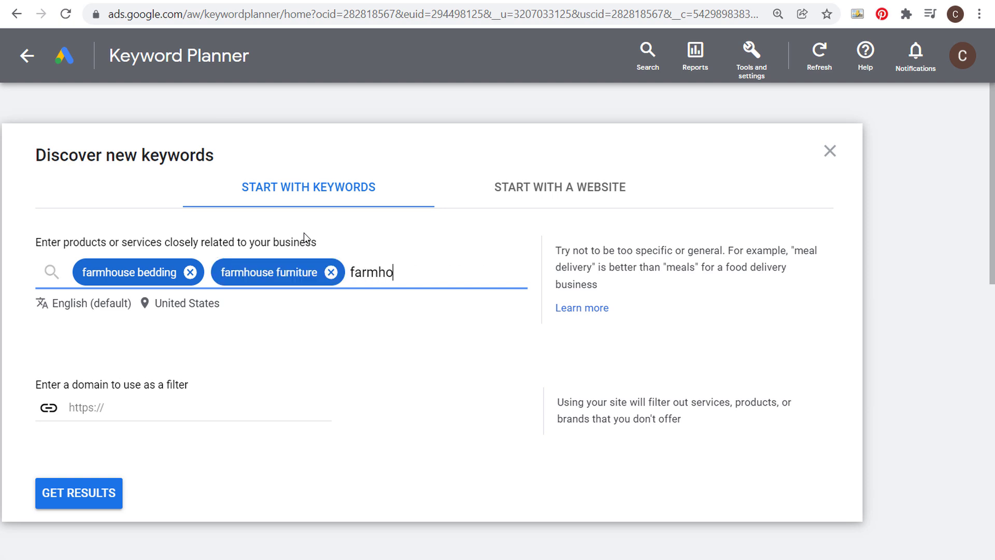
key(Return)
text(farmhouse decor)
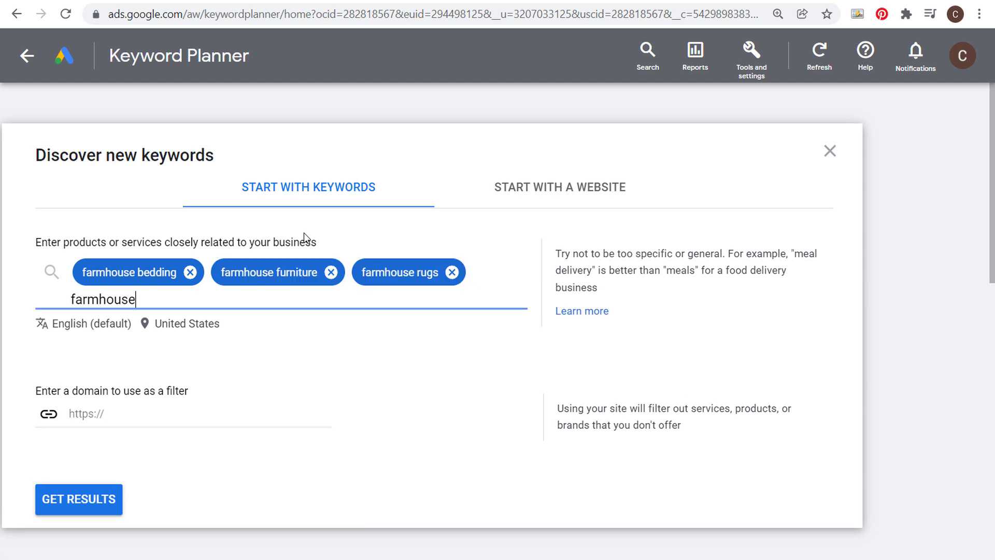
key(Return)
text(farmhouse curtains)
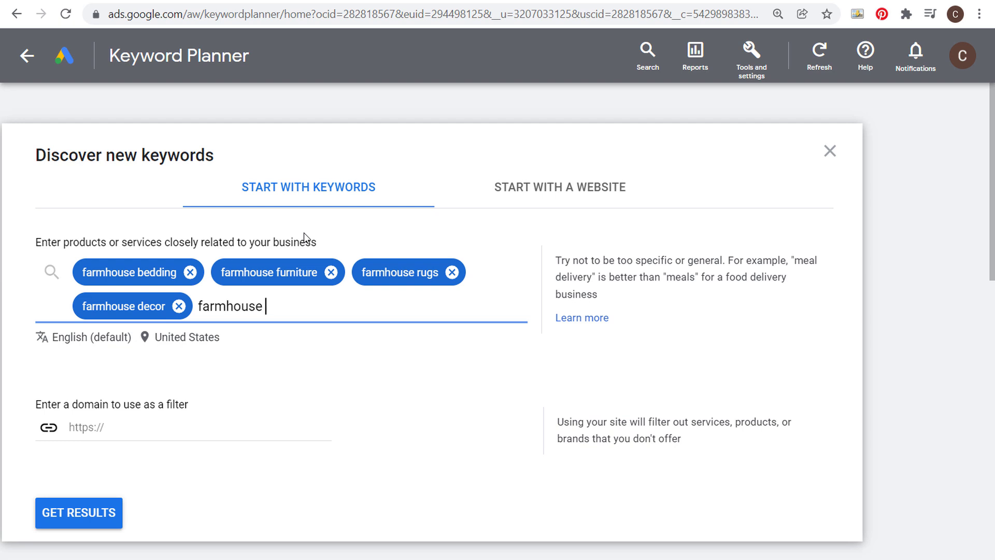
key(Return)
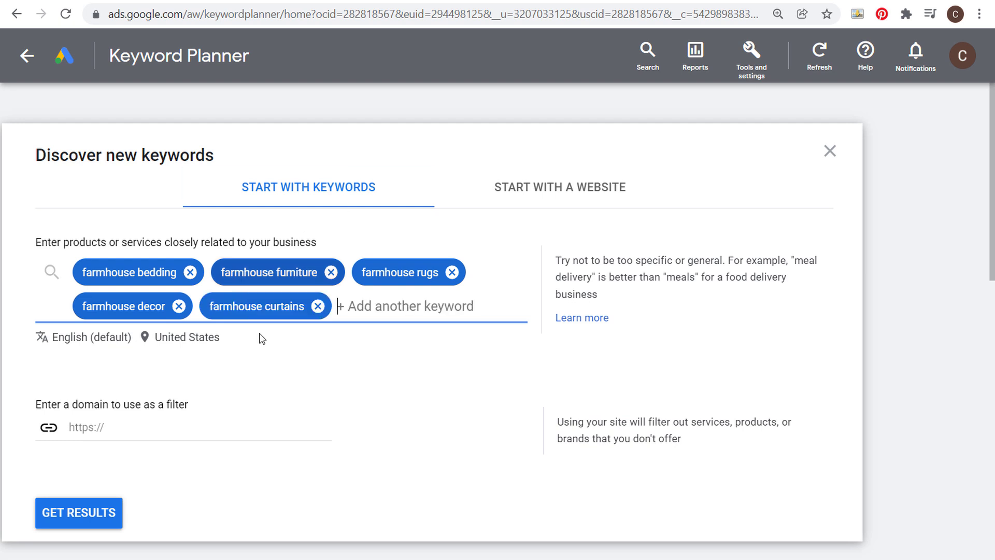
click(64, 516)
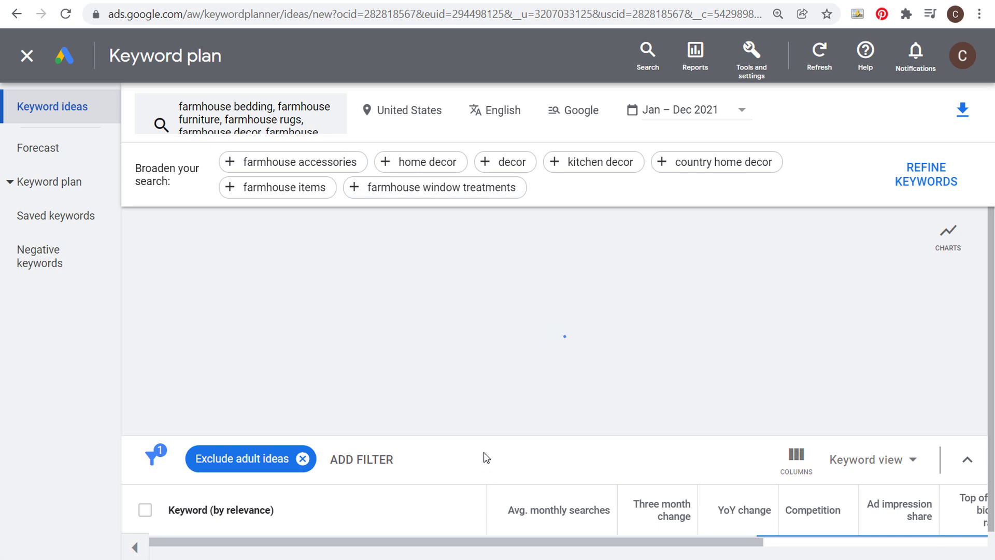
scroll(489, 459, down, 4)
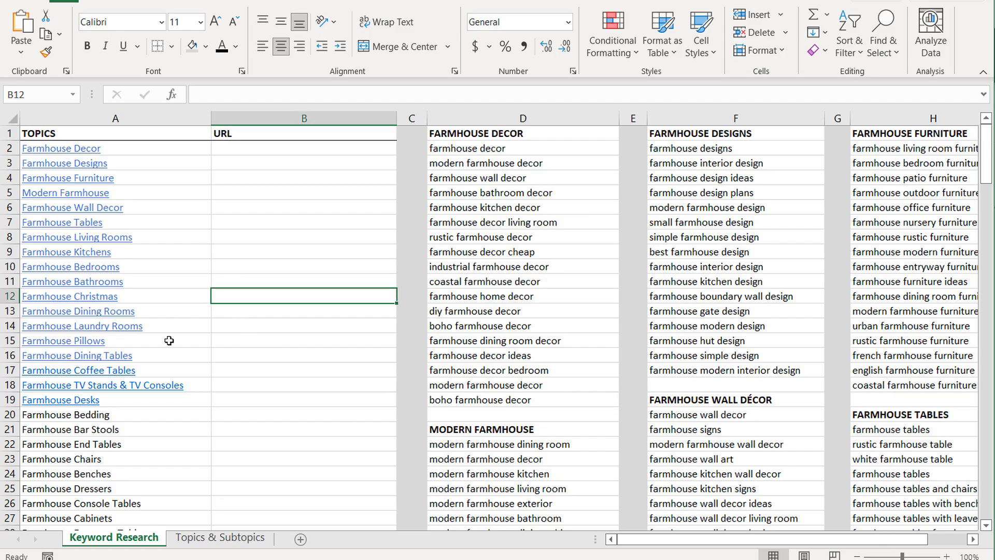
Switch to the Excel workbook and examine the unlinked topics further down the Topics column, from Farmhouse End Tables to Farmhouse Counter Stools.
scroll(169, 341, down, 4)
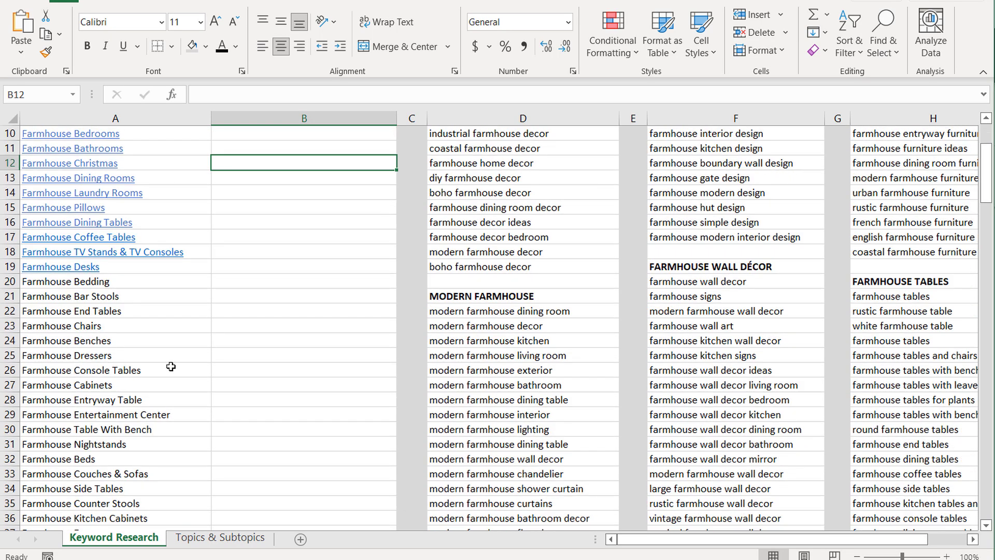
drag(151, 267, 146, 474)
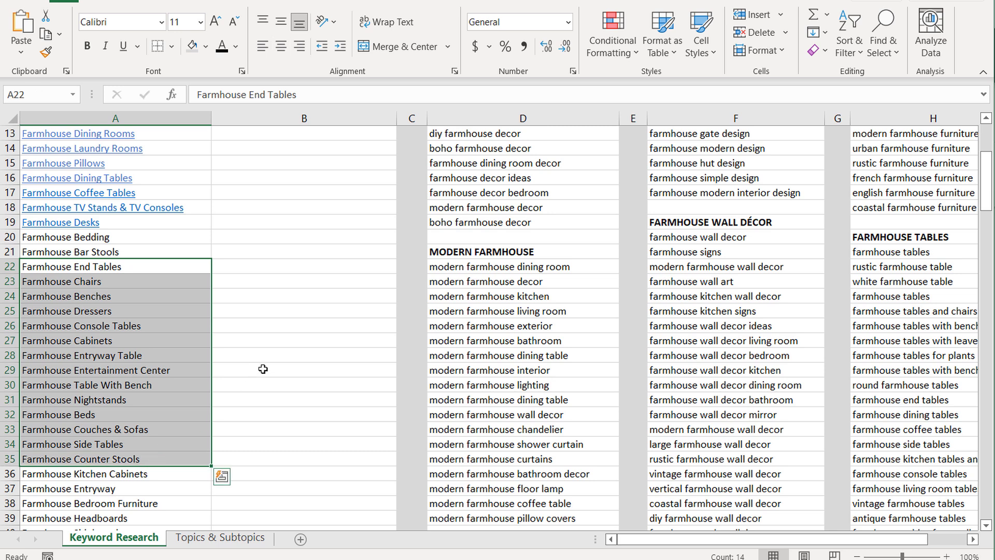
click(262, 369)
scroll(255, 376, down, 3)
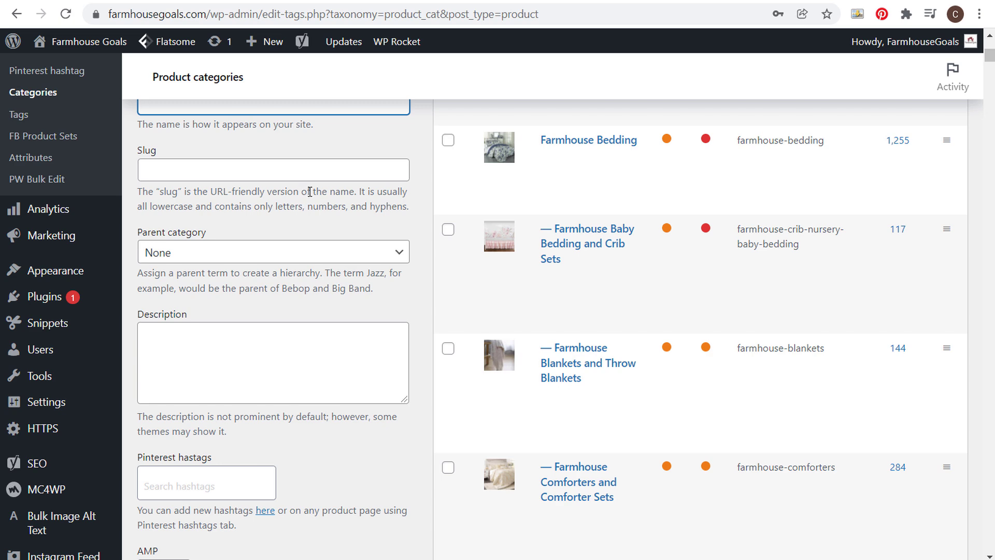
Switch to the Google results for "farmhouse bedding" in Chrome and examine the ranking stores and the related and long-tail keywords.
click(436, 1)
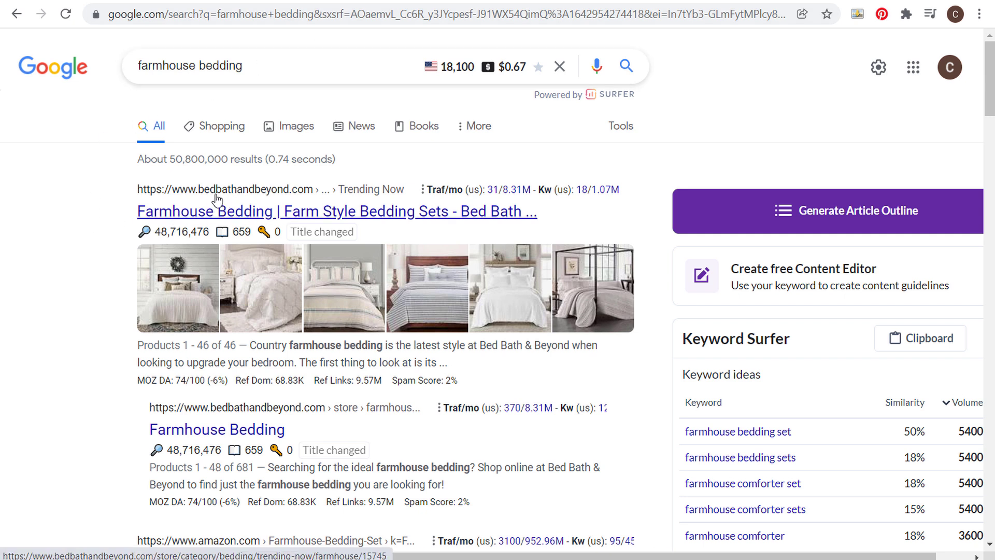
scroll(122, 244, down, 12)
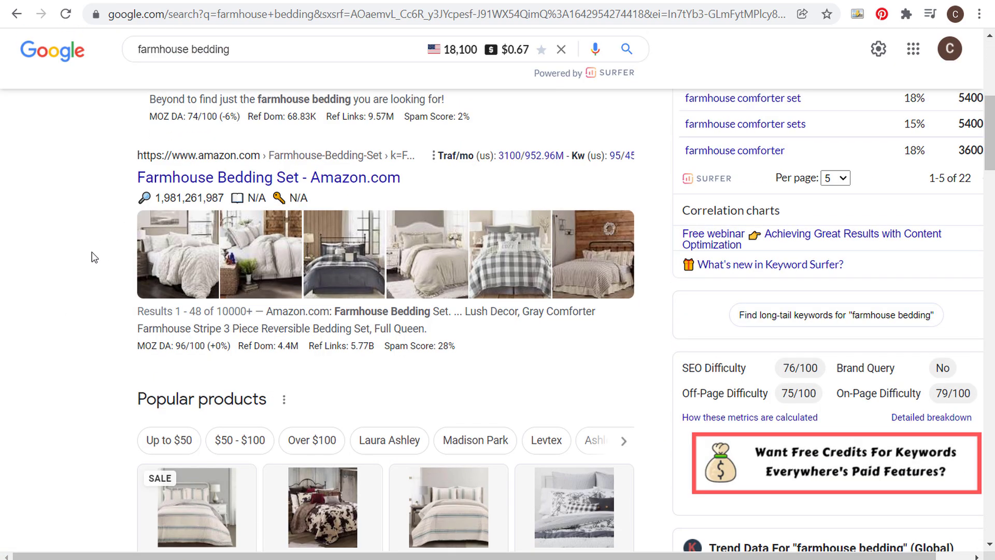
scroll(103, 248, down, 4)
scroll(61, 203, down, 4)
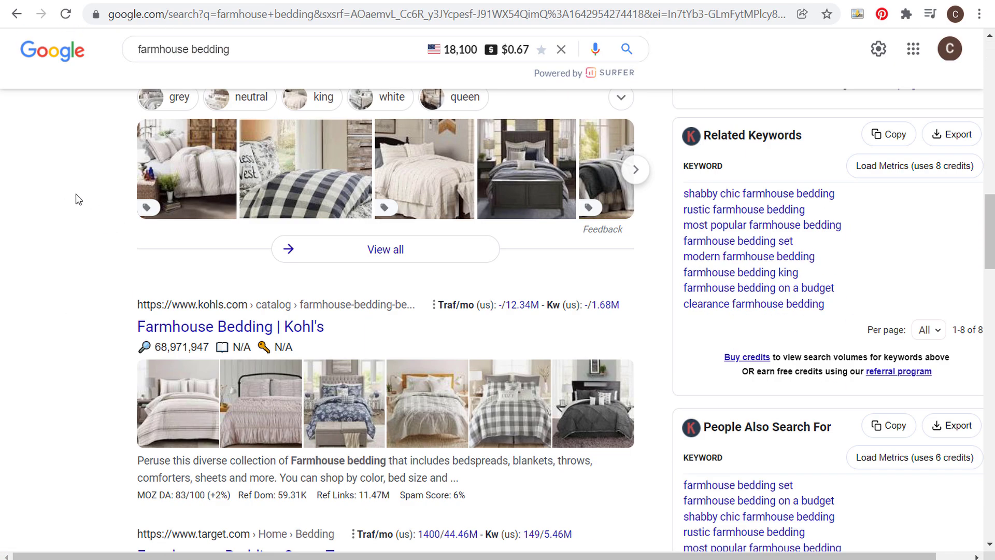
scroll(140, 207, down, 7)
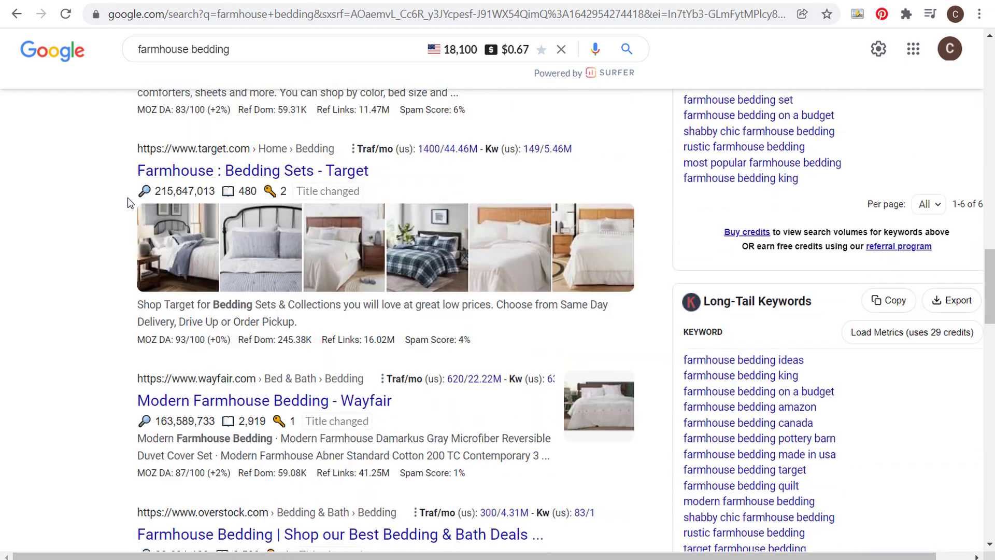
scroll(139, 222, down, 7)
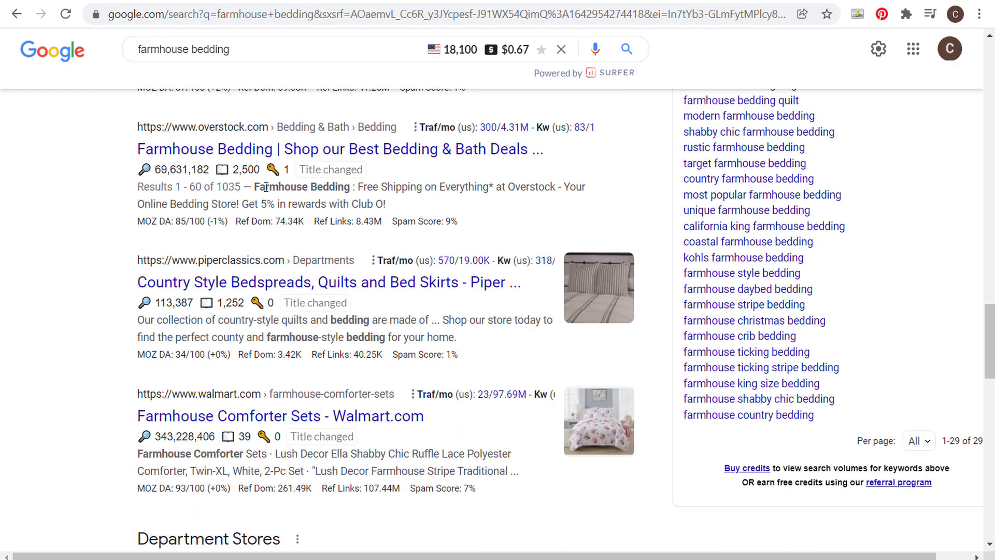
scroll(106, 232, down, 3)
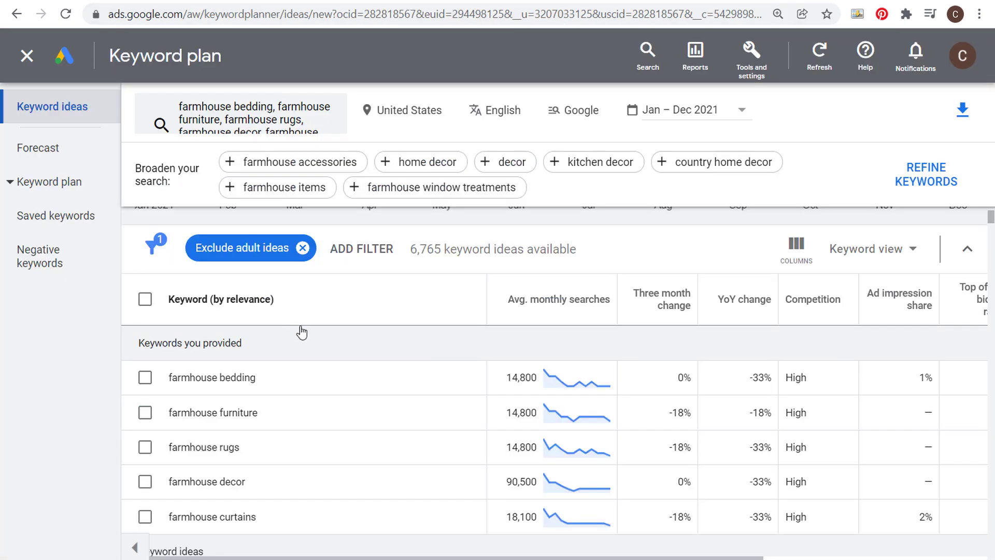
Examine the Keyword Planner ideas for further topics, highlighting terms such as farmhouse christmas decor.
scroll(306, 394, down, 10)
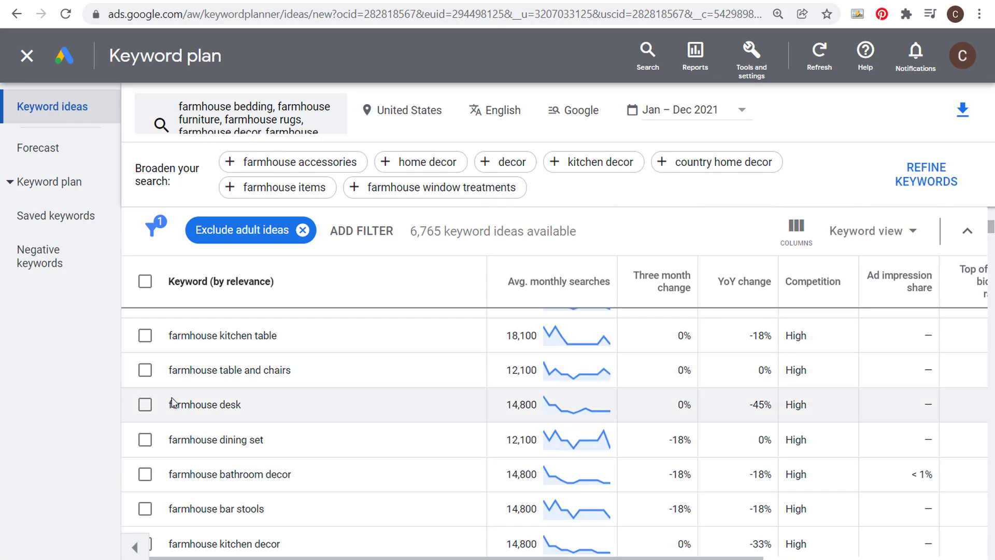
drag(181, 336, 276, 454)
click(326, 450)
scroll(327, 446, down, 2)
scroll(222, 438, down, 2)
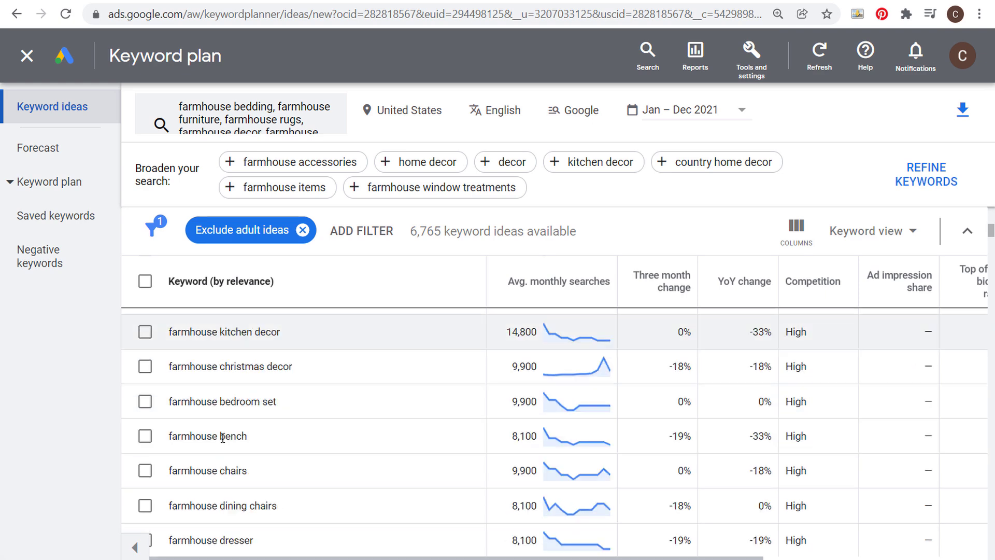
drag(177, 366, 325, 375)
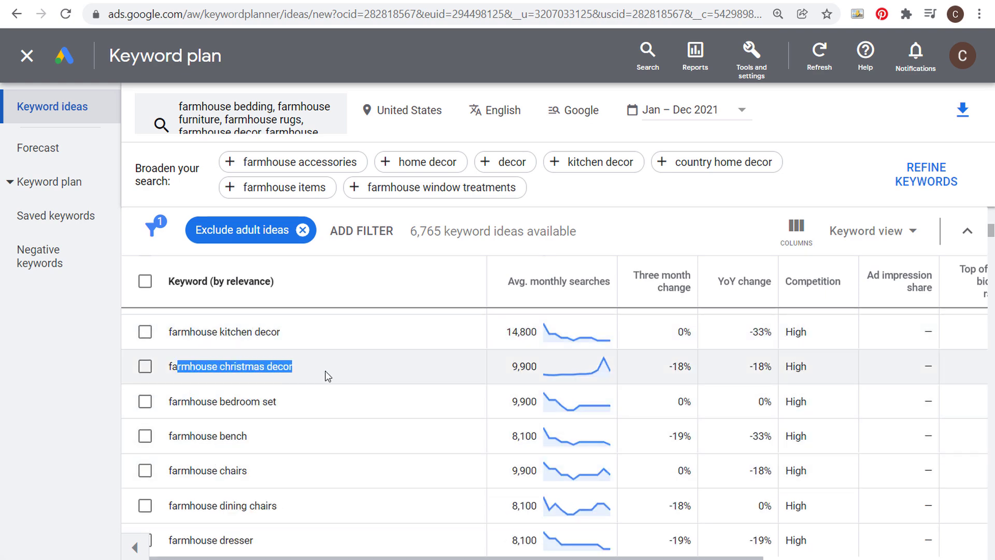
click(254, 371)
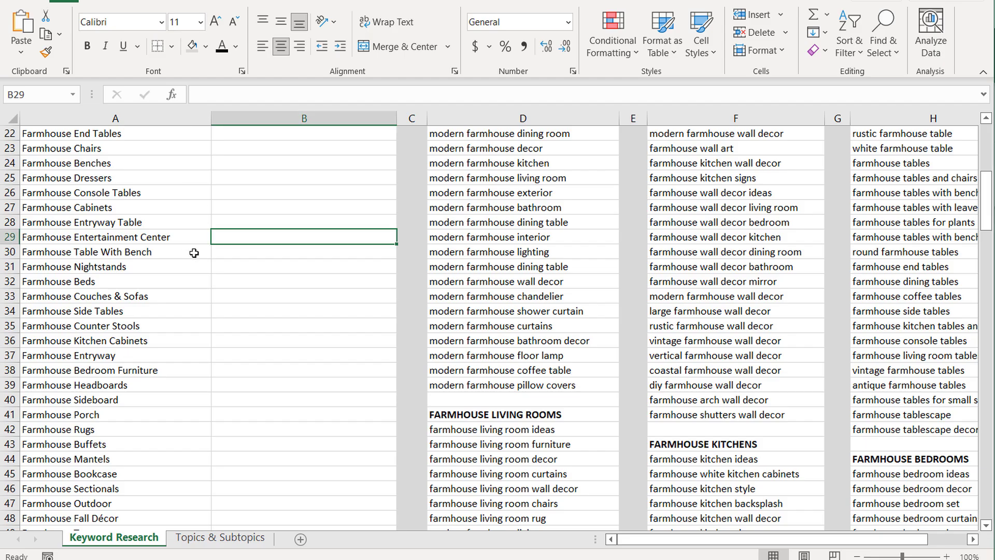
Return to the Excel workbook and review the Topics column and keyword lists, selecting the Farmhouse Bedding topic.
scroll(195, 251, up, 7)
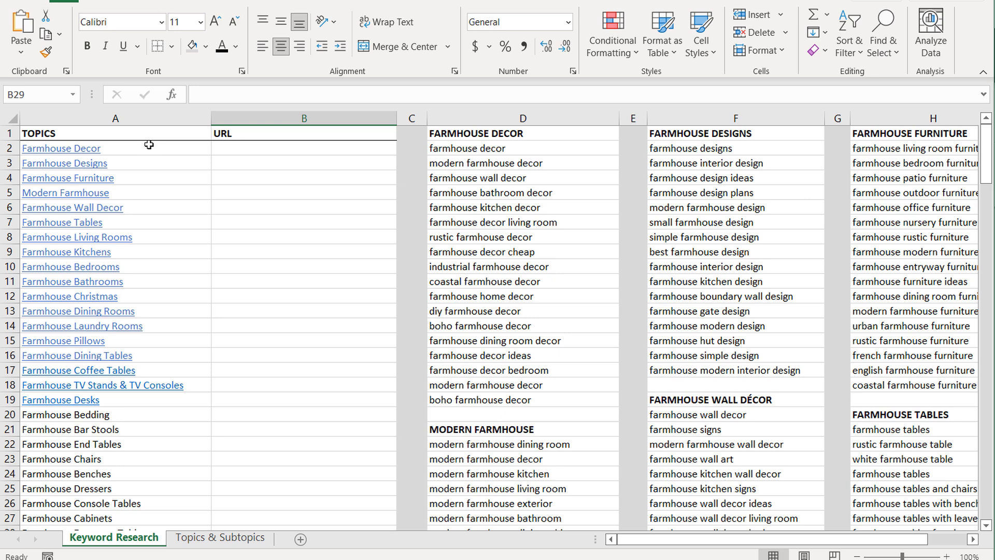
click(148, 419)
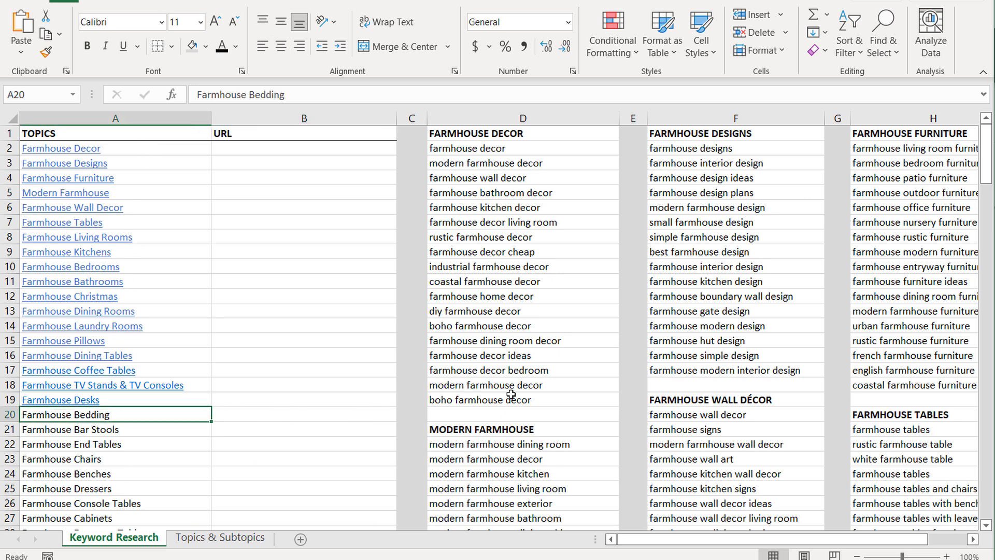
scroll(555, 365, down, 3)
scroll(515, 339, down, 1)
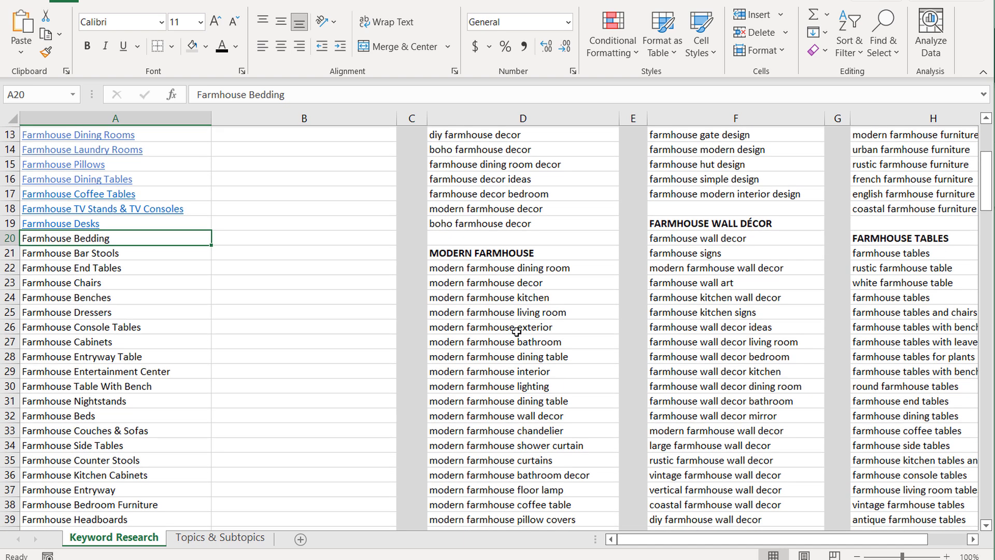
scroll(526, 268, up, 4)
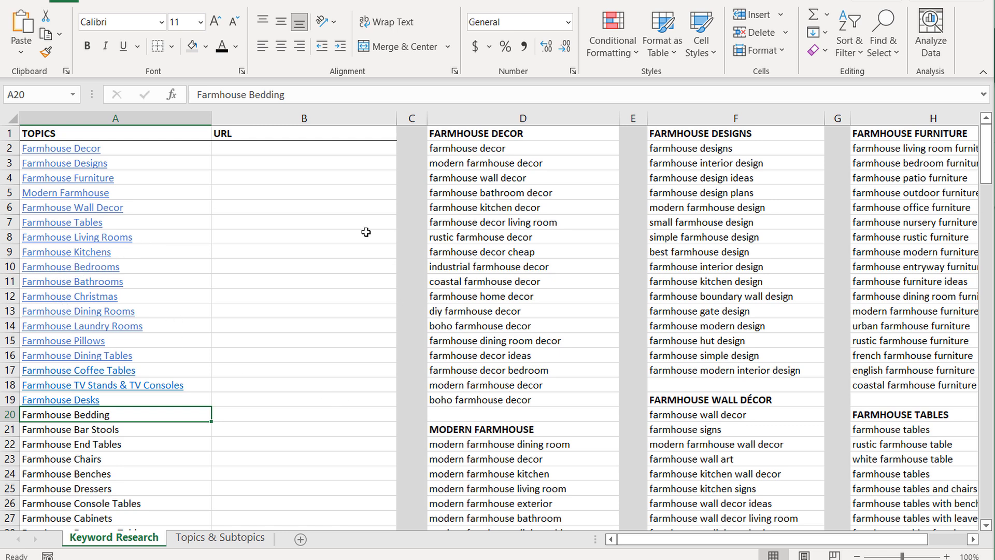
Follow the Farmhouse Pillows topic link and examine its keyword list, including the farmhouse pillow covers 20x20 entry.
click(64, 343)
scroll(65, 346, down, 5)
scroll(708, 325, down, 7)
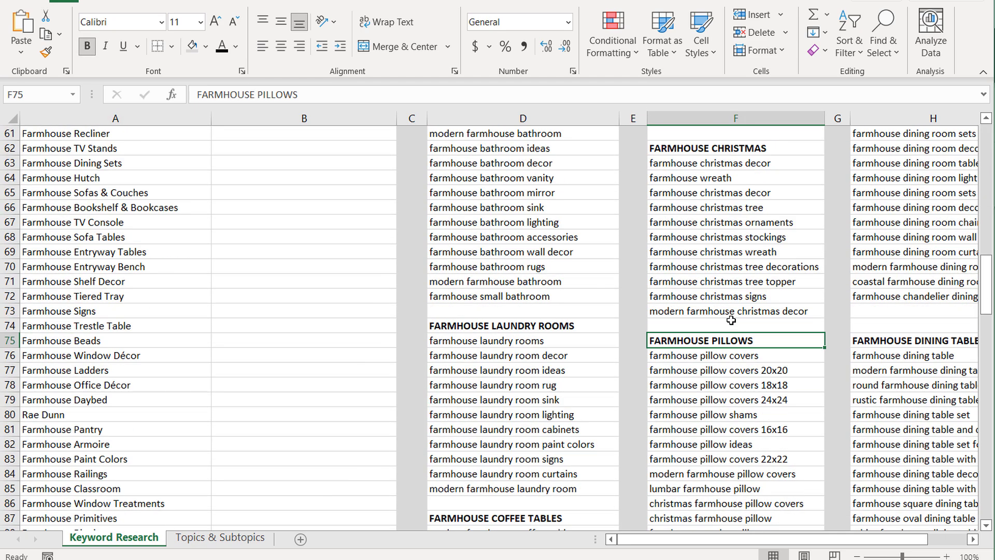
drag(779, 207, 773, 399)
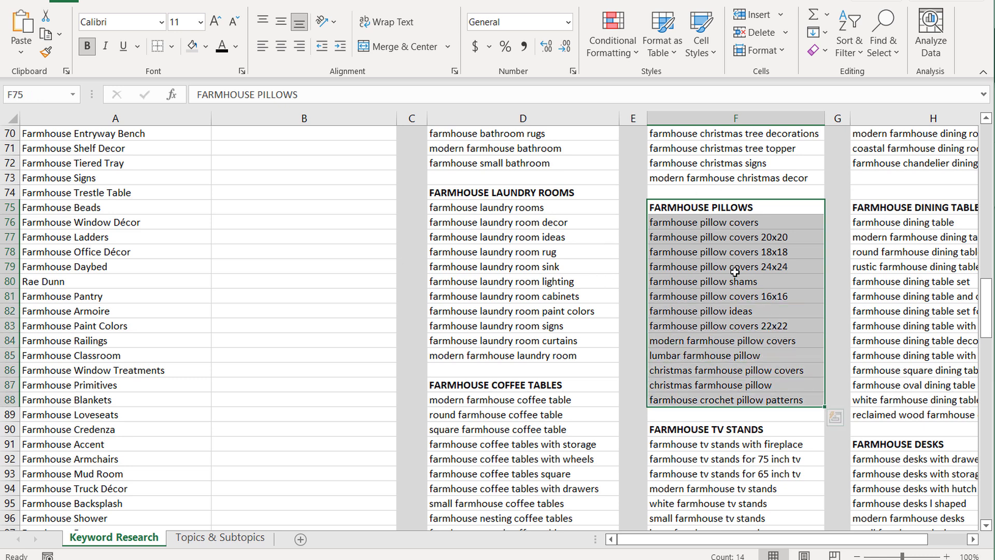
click(765, 207)
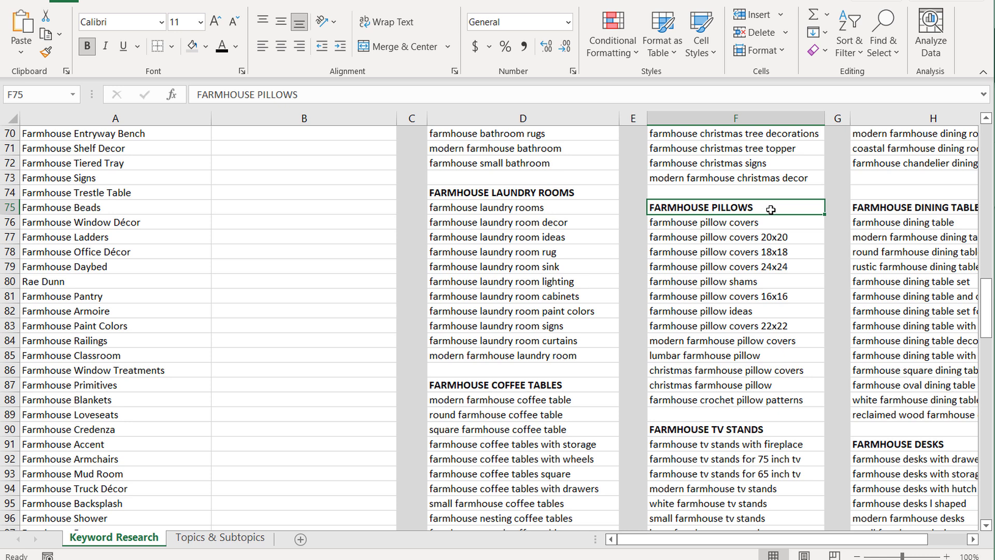
click(705, 242)
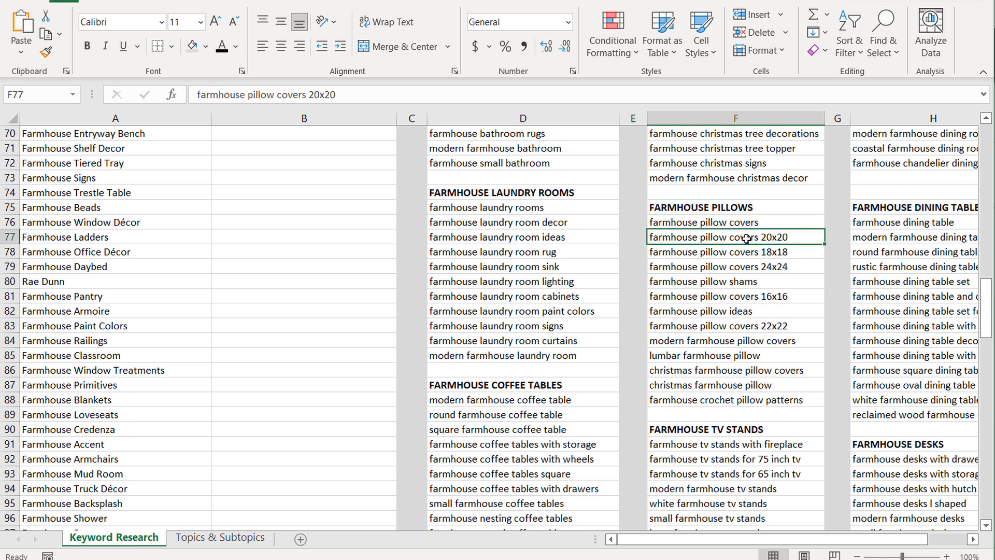
Examine the entries under the FARMHOUSE PILLOWS heading, including the pillow shams and the pillow covers in different sizes.
click(770, 282)
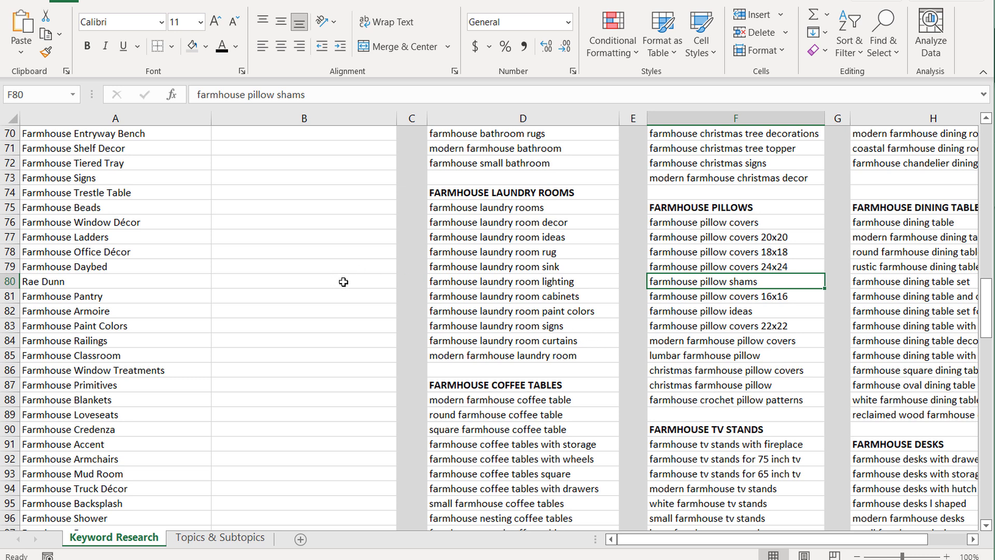
click(774, 207)
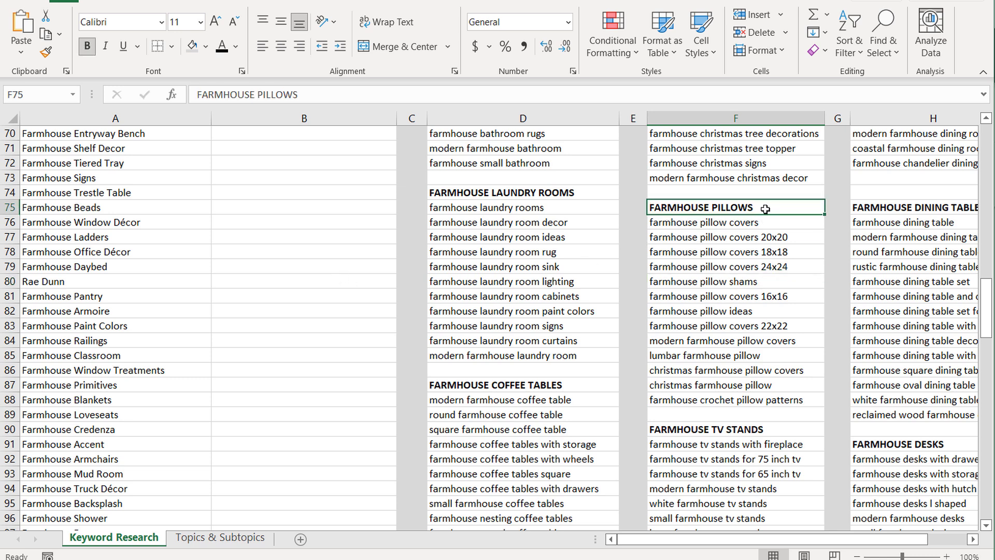
click(747, 267)
click(742, 282)
click(740, 297)
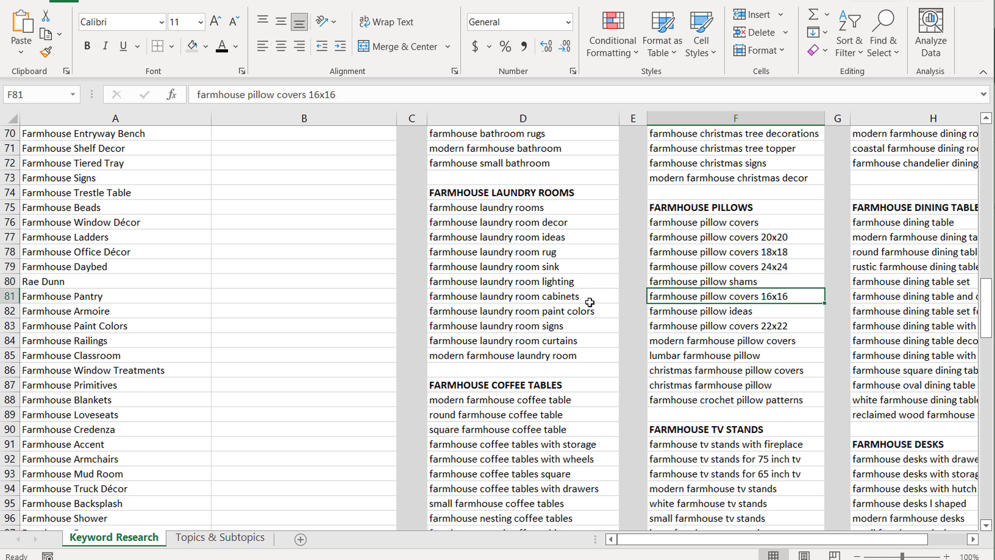
Add the heading FARMHOUSE BEDDING in cell D103, beneath the coffee table keywords.
scroll(549, 283, down, 5)
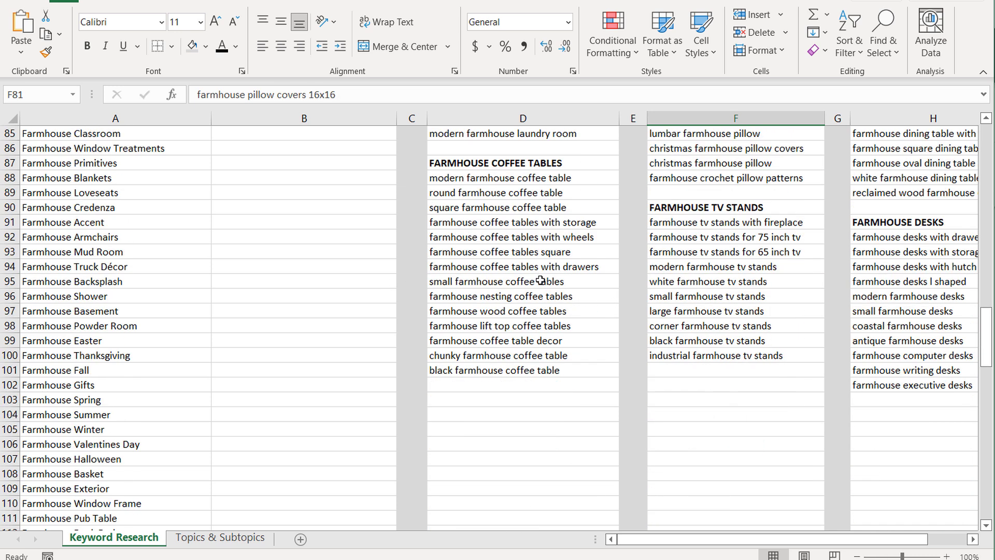
click(507, 402)
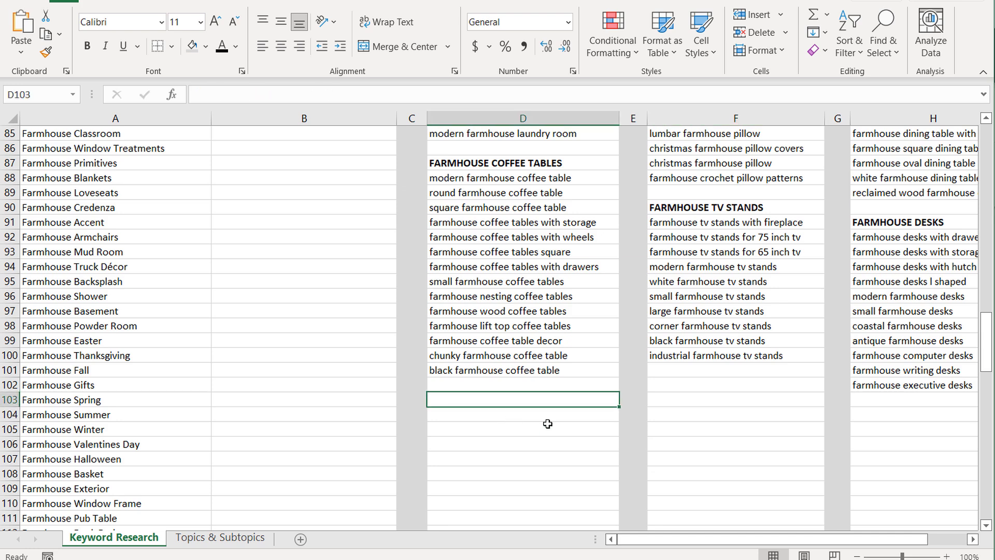
text(FARMHOUSE BED)
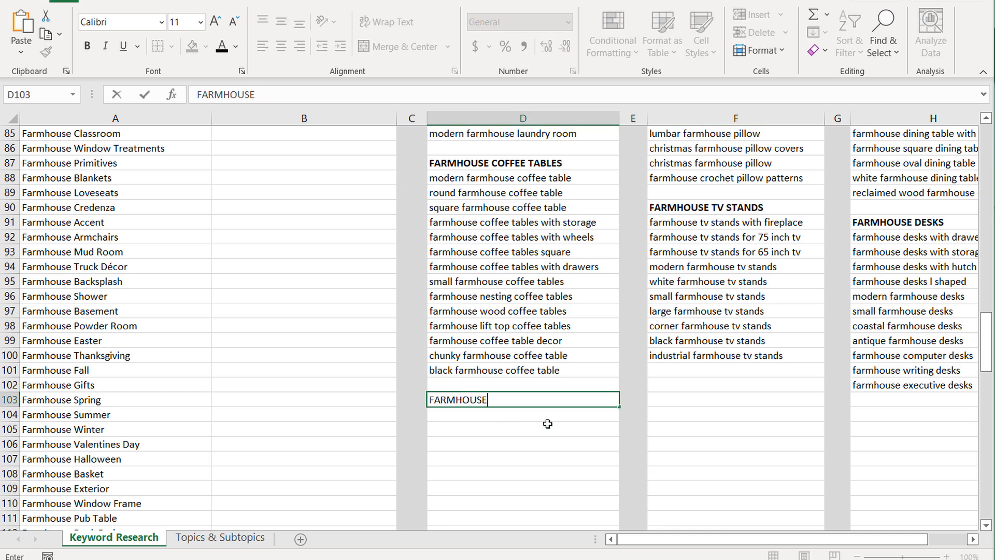
text(DING)
key(Return)
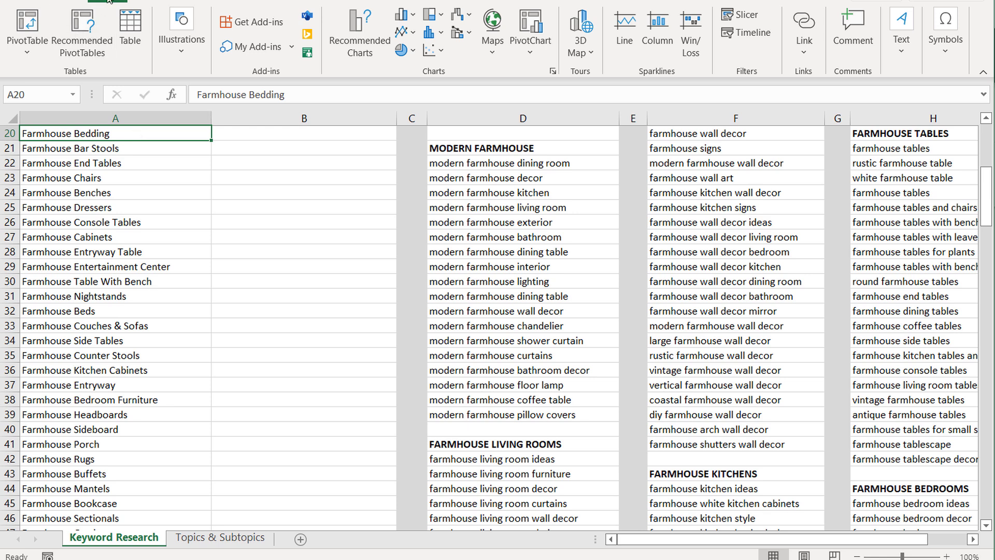
Link the Farmhouse Bedding topic in A20 to cell D104 of the Keyword Research sheet.
click(804, 49)
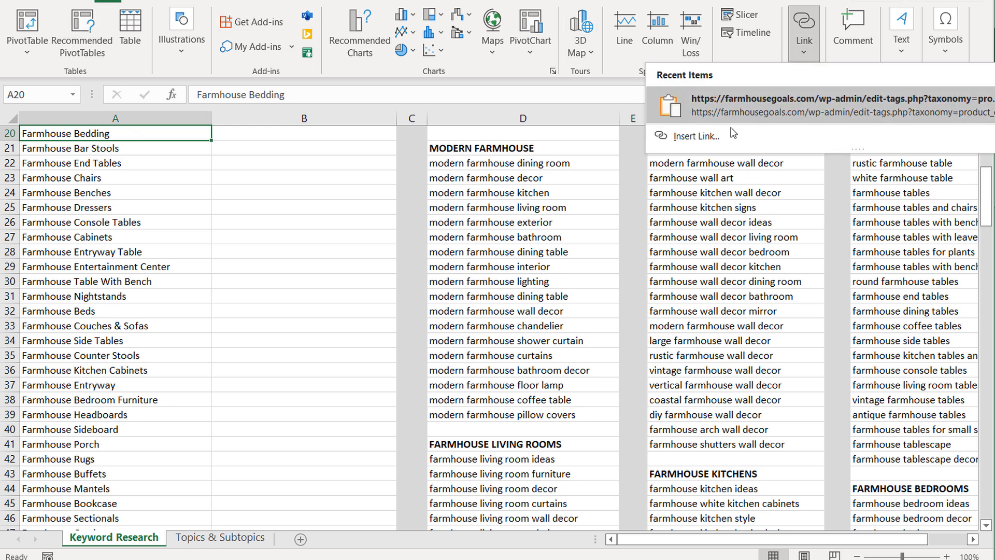
click(714, 136)
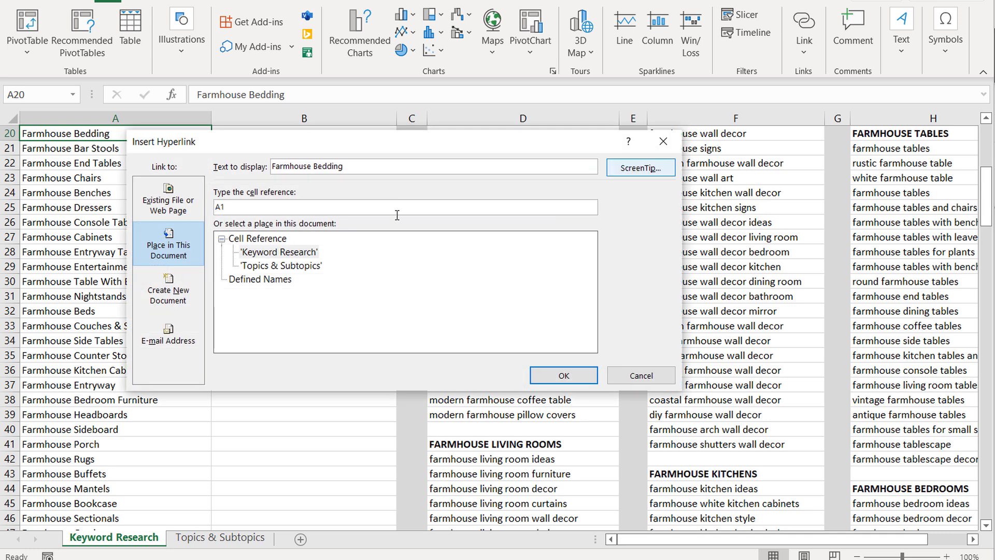
drag(248, 208, 210, 204)
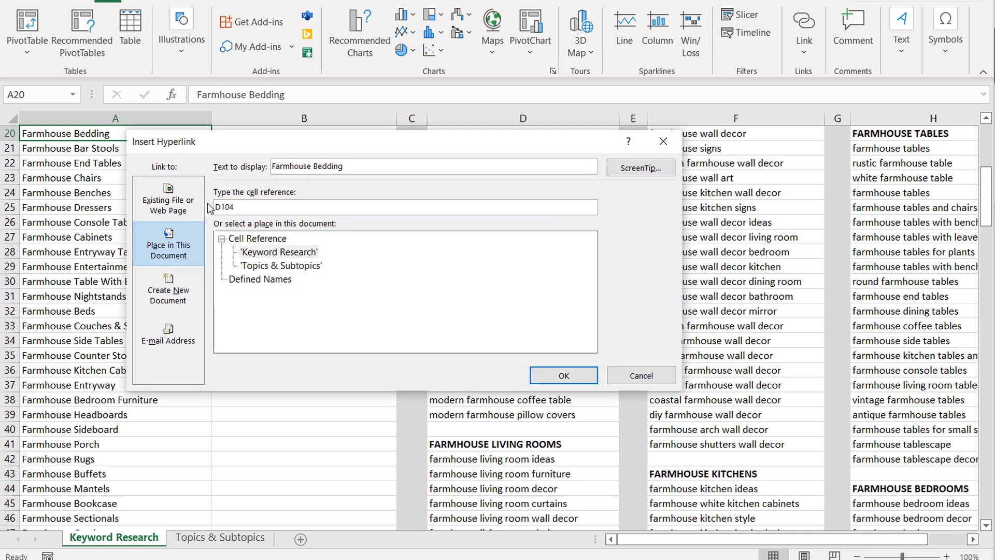
click(564, 376)
click(319, 278)
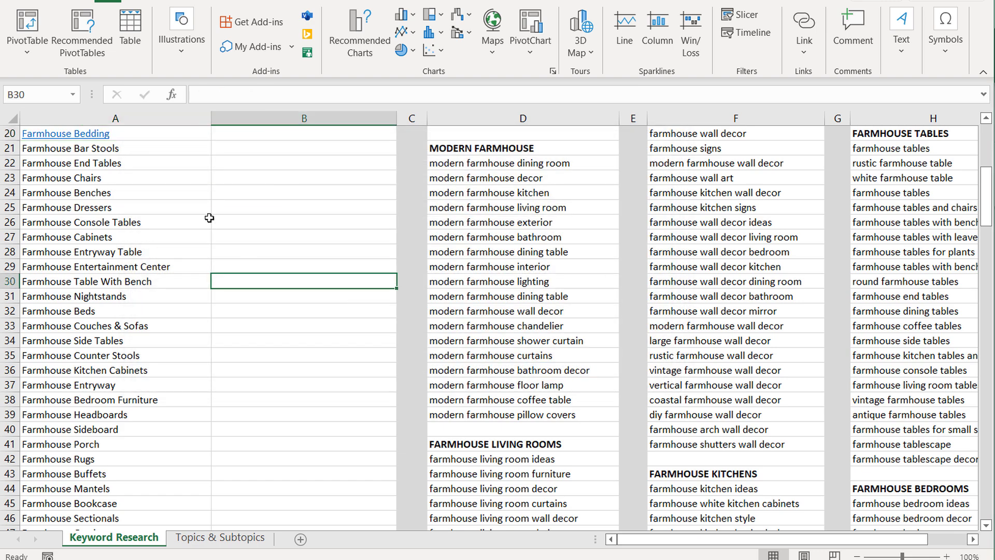
Test the Farmhouse Bedding link, check the empty cells below its heading, and return to the Topics column.
click(102, 135)
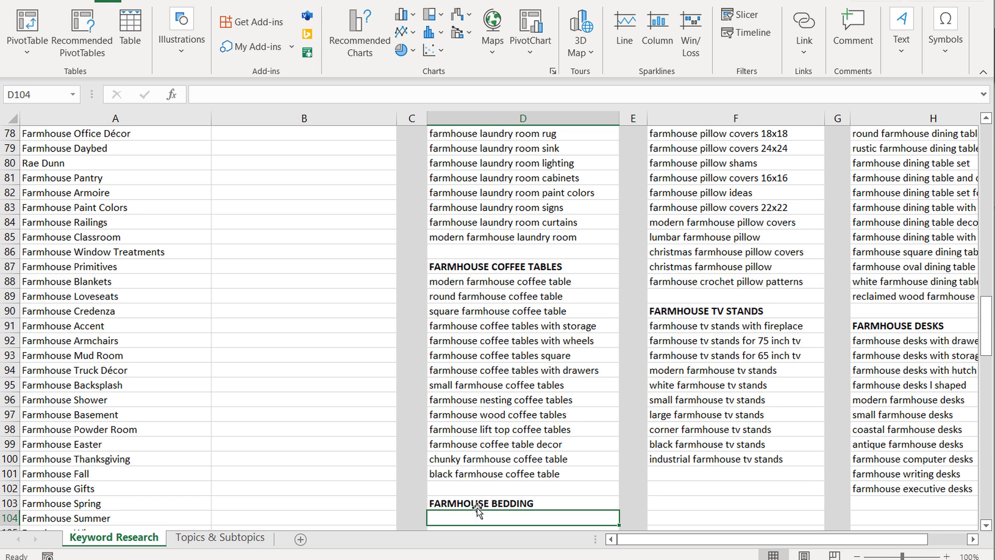
scroll(529, 480, down, 6)
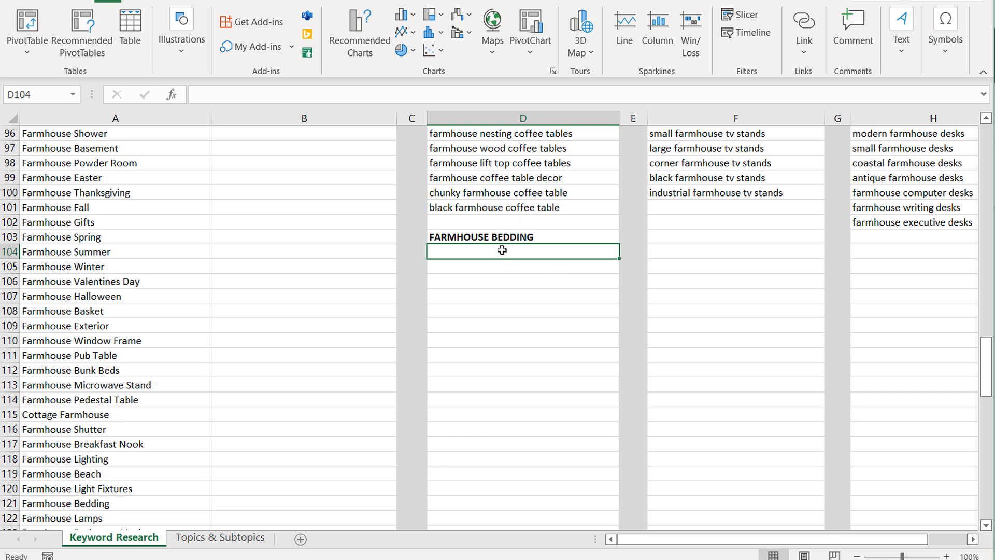
drag(503, 253, 506, 386)
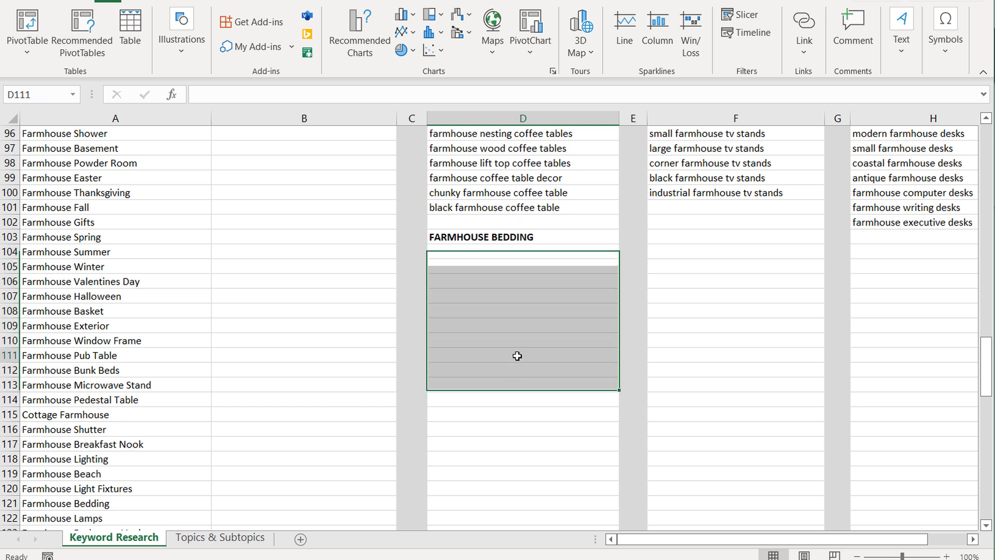
click(513, 356)
scroll(511, 339, up, 7)
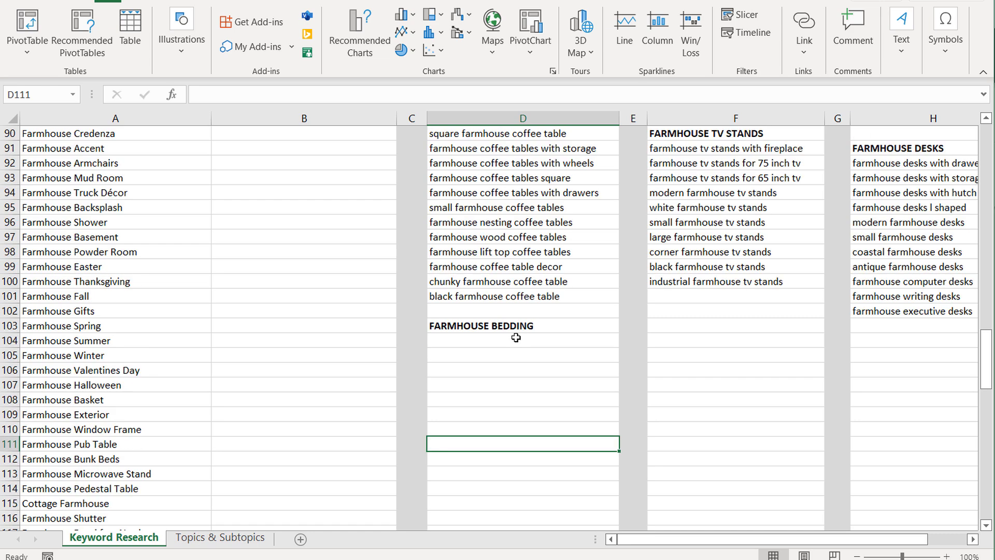
scroll(302, 313, up, 20)
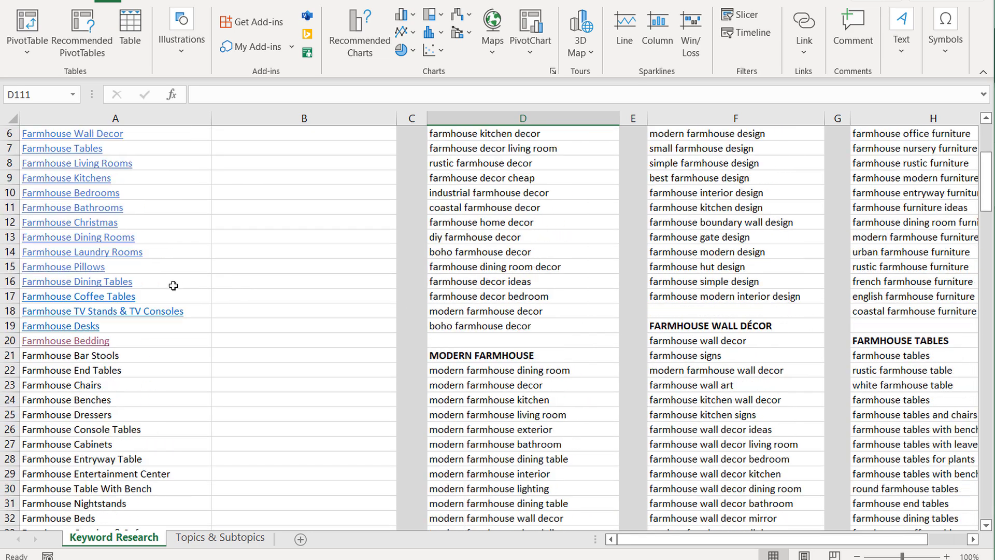
scroll(88, 254, down, 1)
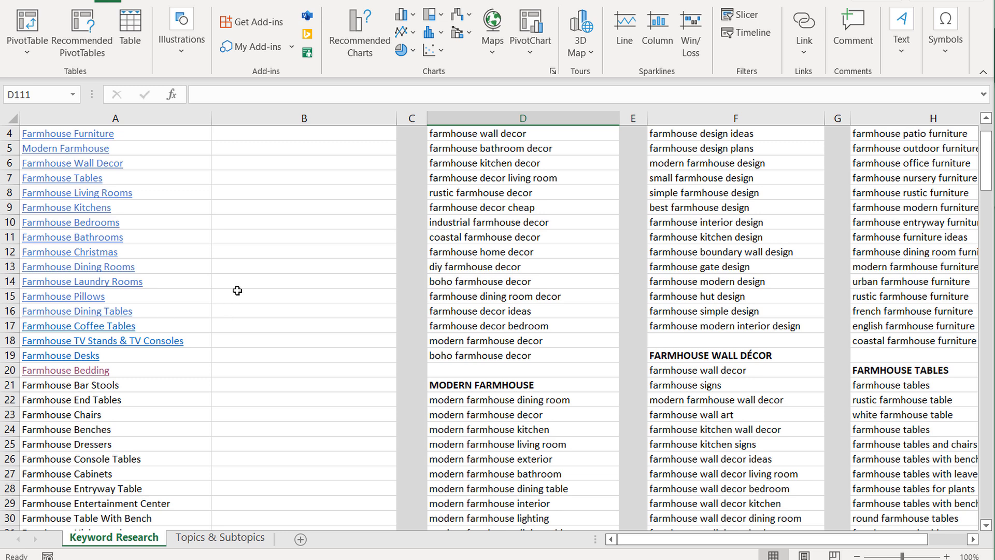
Follow the Farmhouse Coffee Tables topic link and examine its keywords, including farmhouse coffee tables with wheels.
click(50, 326)
scroll(473, 353, down, 7)
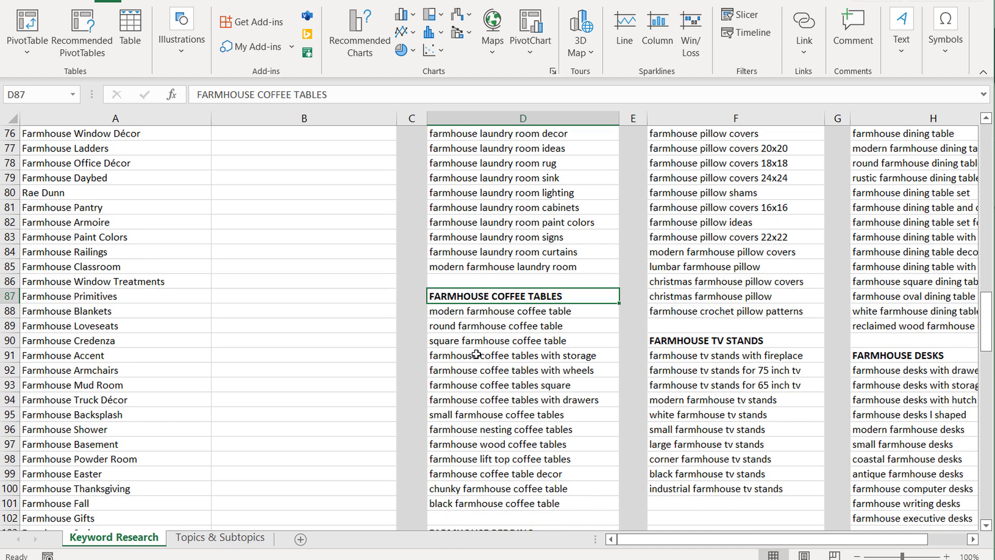
drag(533, 222, 533, 415)
click(544, 355)
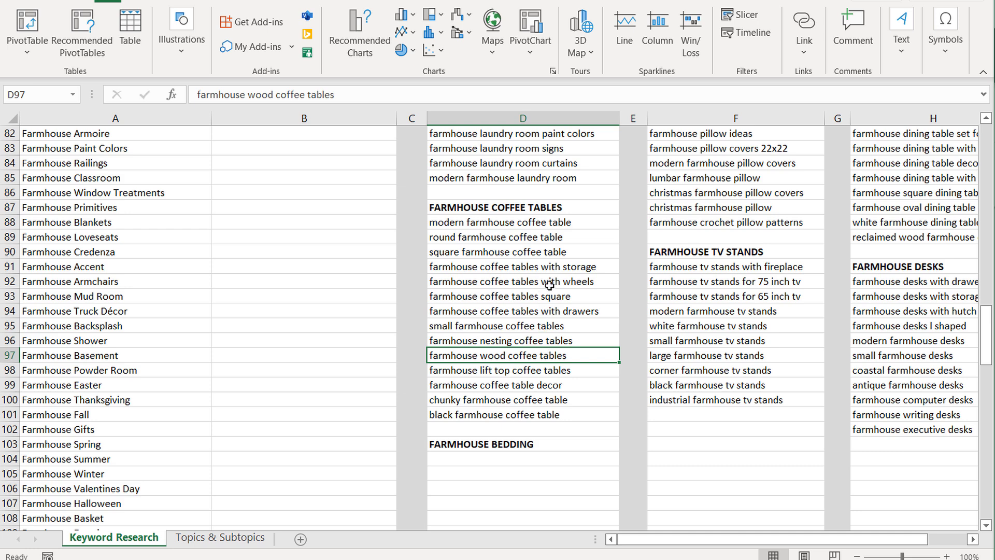
click(479, 282)
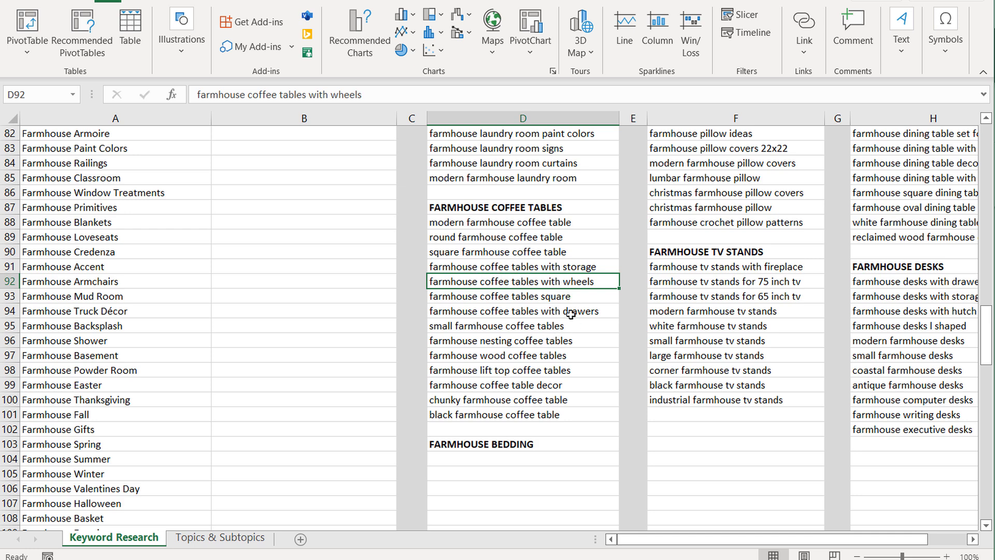
scroll(567, 330, down, 4)
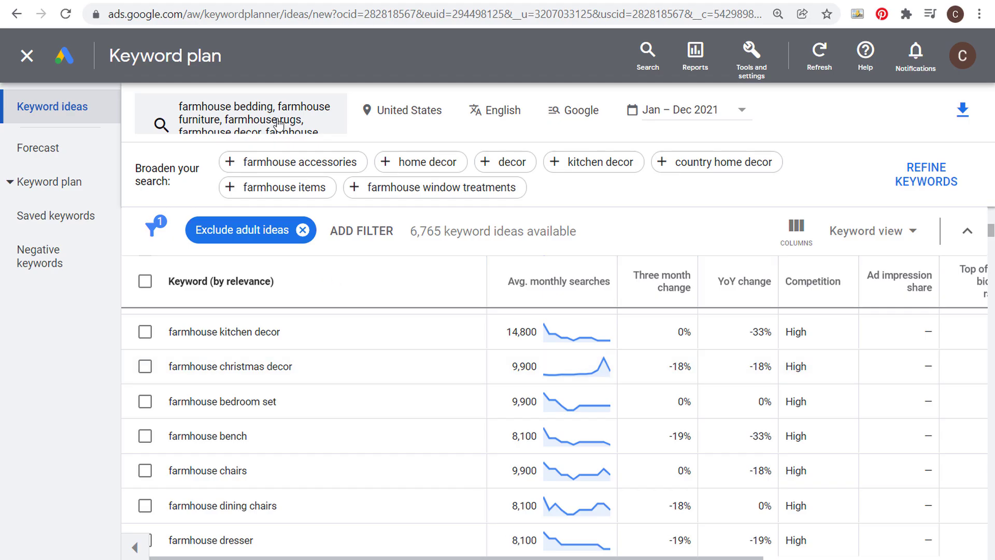
Switch to Keyword Planner in Chrome, remove every search keyword except farmhouse bedding, and get the results.
click(278, 114)
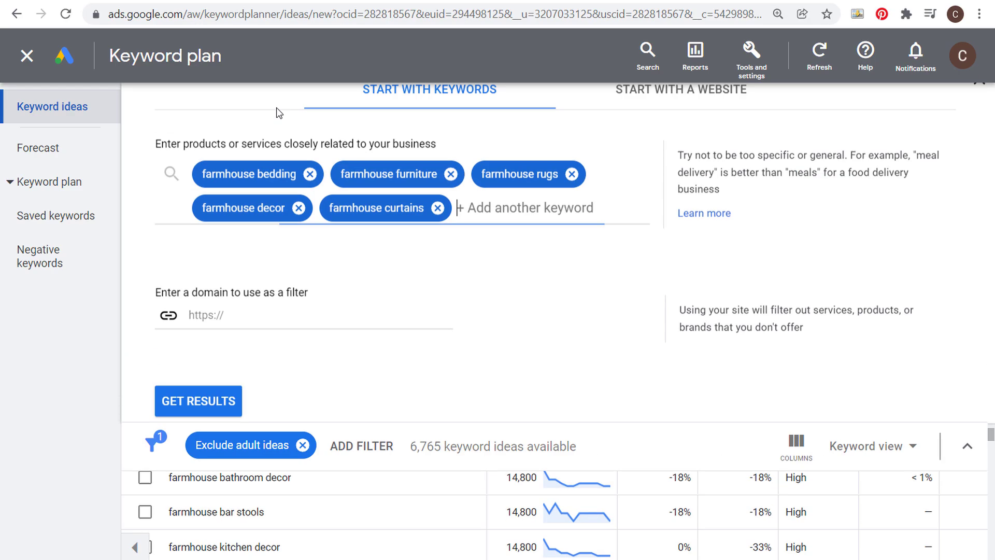
click(451, 195)
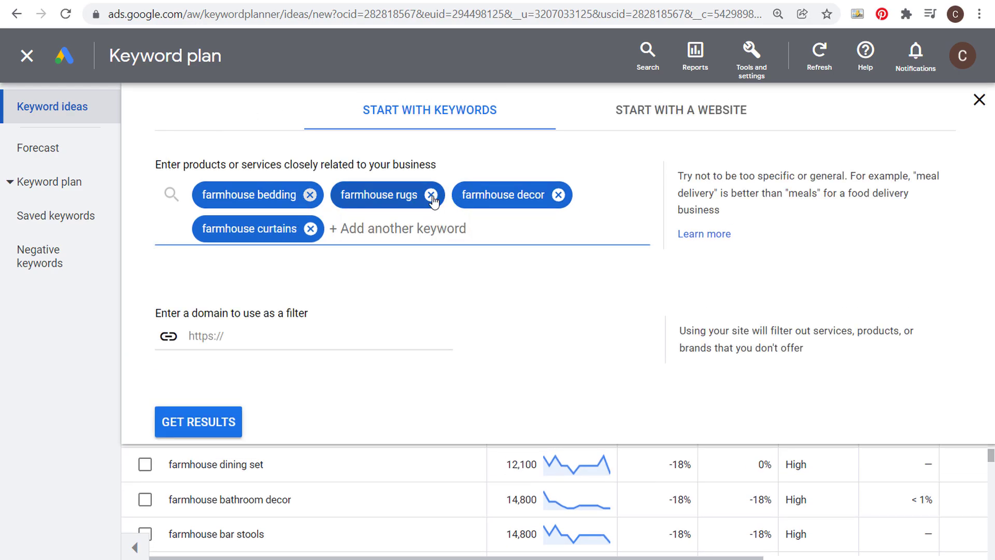
click(437, 195)
click(437, 195)
click(449, 195)
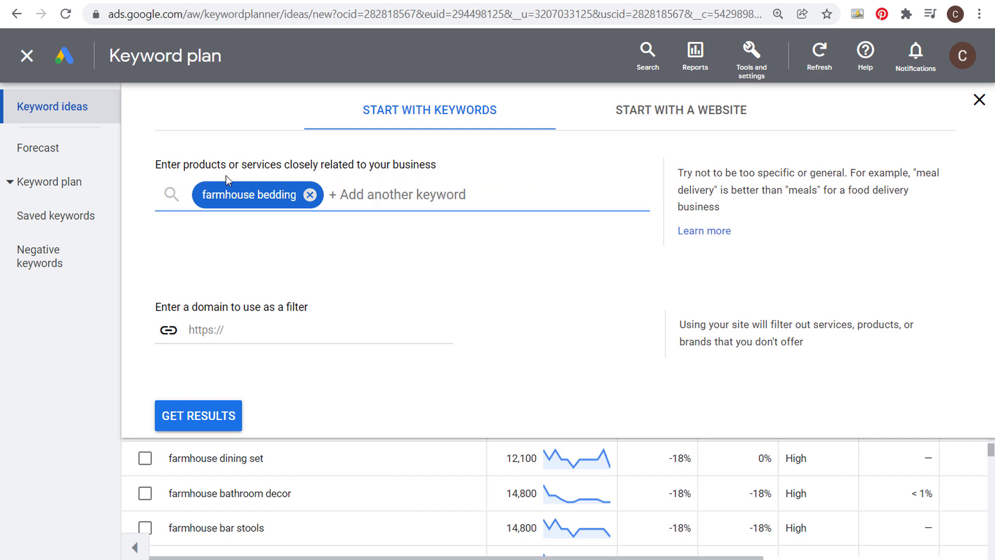
click(192, 414)
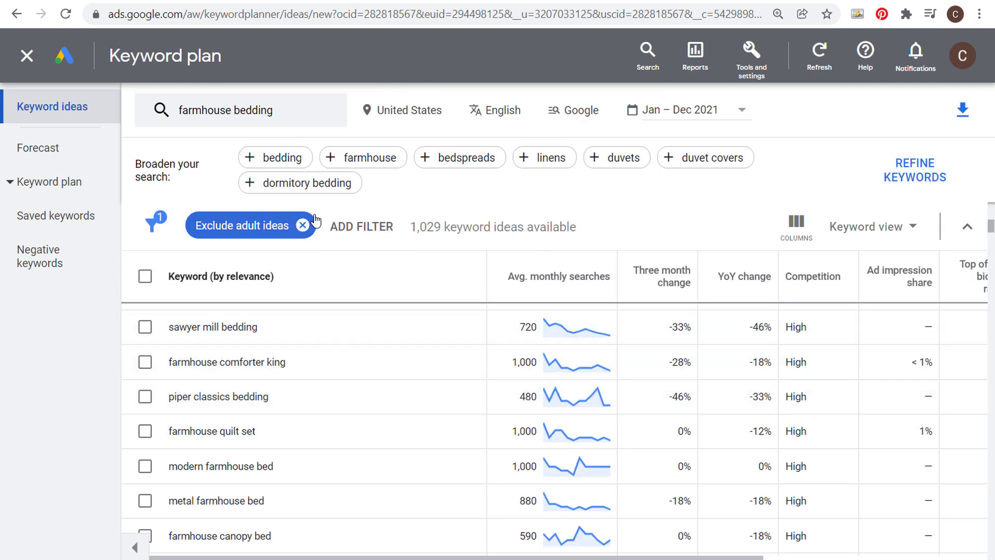
Examine the search trend chart and keyword ideas for farmhouse bedding, and view the Keywords Everywhere website.
scroll(447, 361, up, 10)
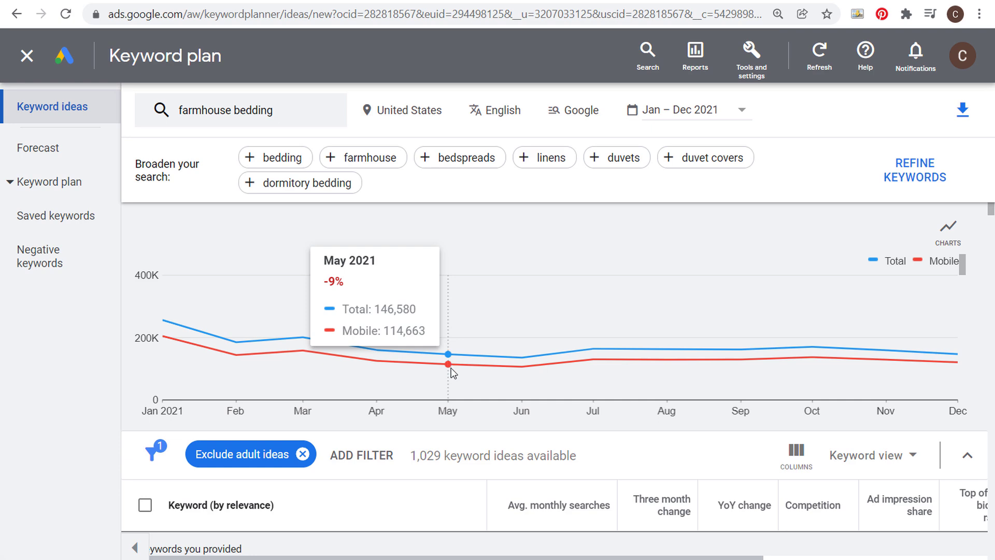
scroll(430, 362, down, 5)
scroll(418, 363, up, 2)
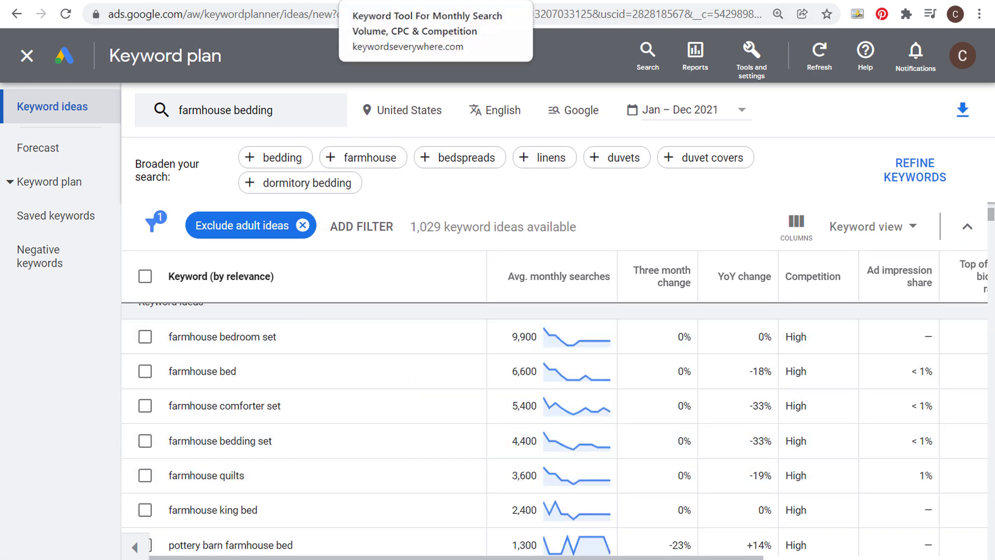
click(373, 1)
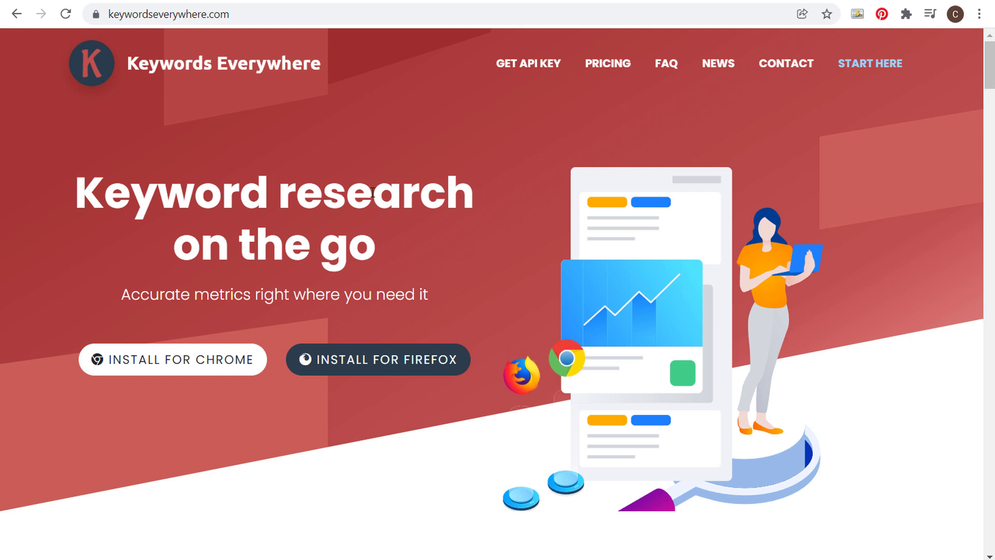
Return to the Google results for "farmhouse bedding" and copy the whole Long-Tail Keywords list.
click(432, 1)
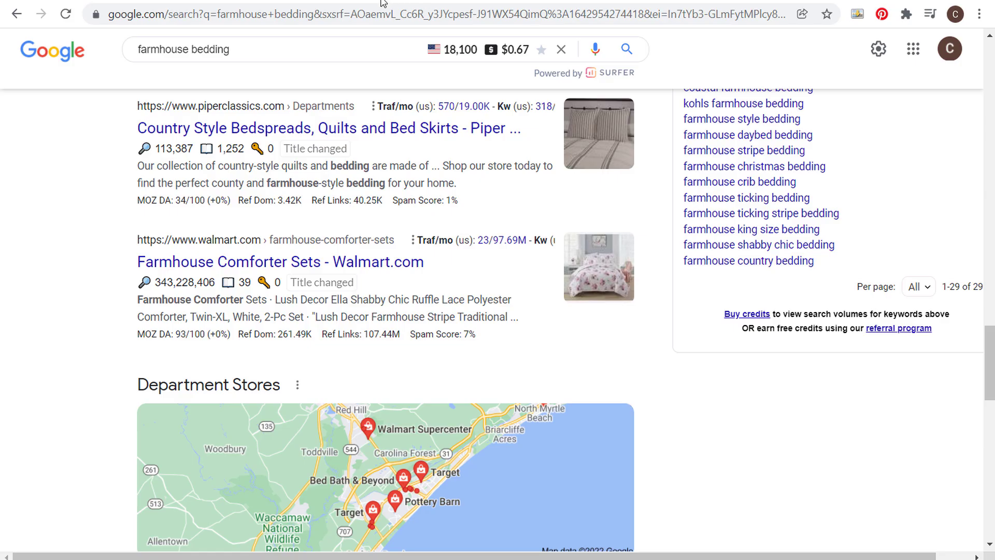
scroll(910, 211, up, 13)
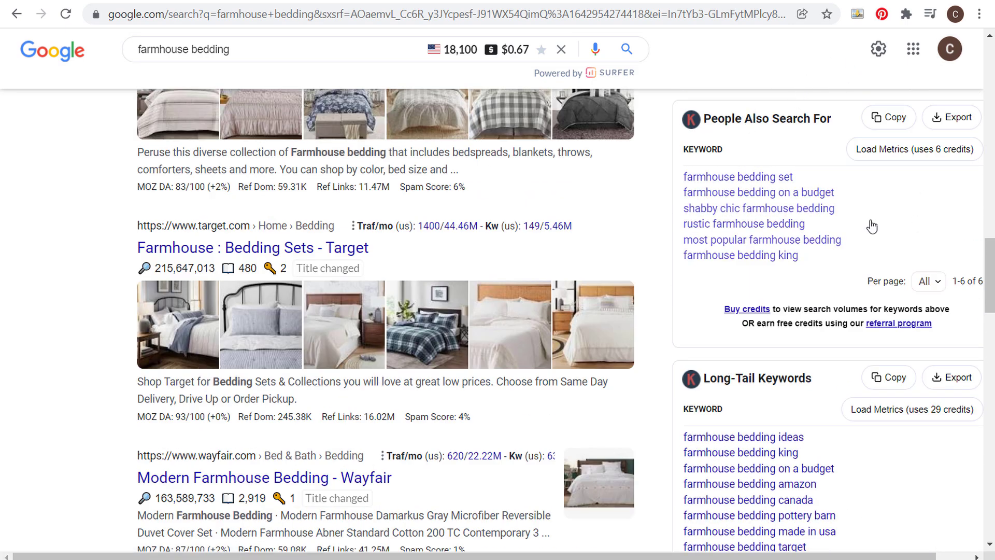
scroll(838, 181, down, 3)
scroll(894, 325, right, 1)
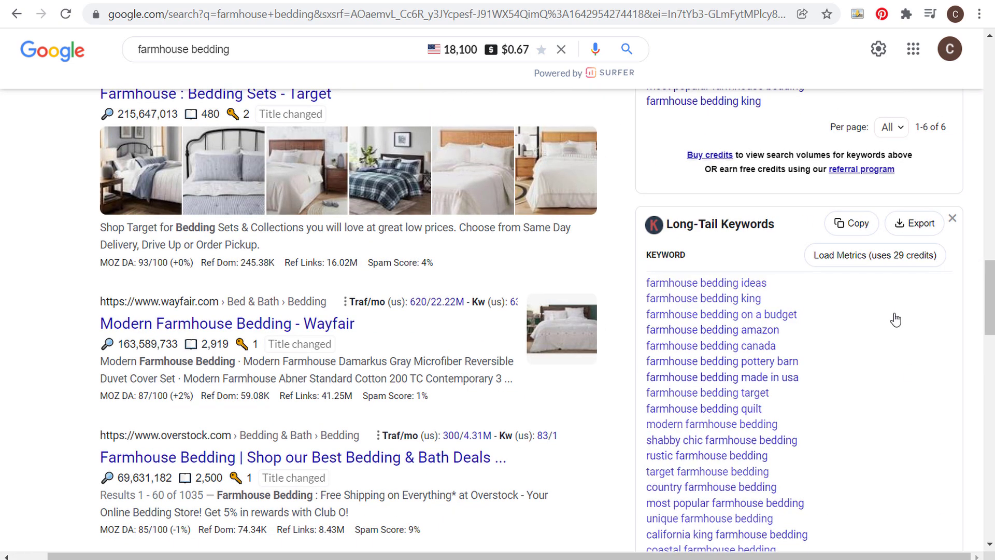
scroll(915, 326, down, 3)
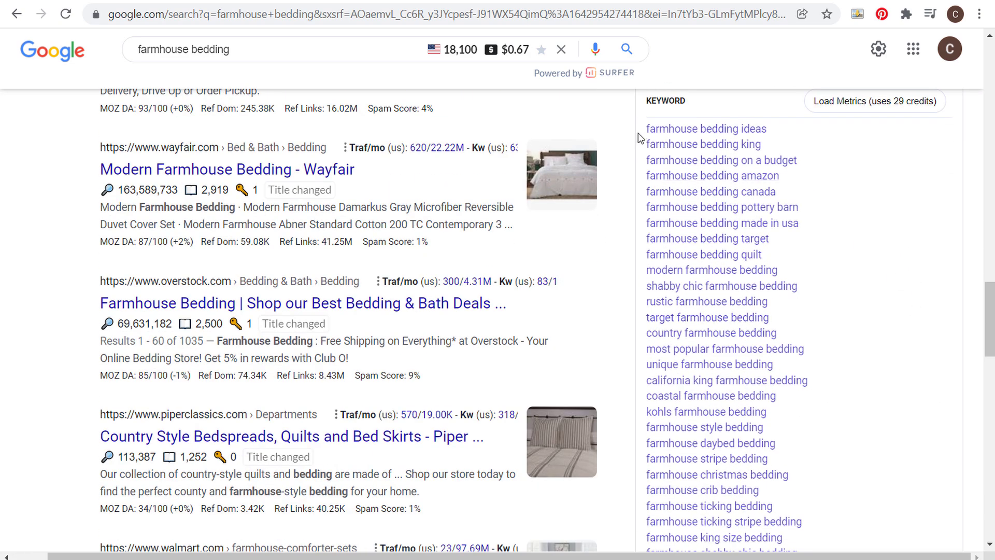
drag(634, 133, 858, 489)
scroll(877, 334, down, 2)
Switch to Notepad, paste the keywords below FARMHOUSE BEDDING, and delete the Load Metrics and KEYWORD lines.
key(alt+Tab)
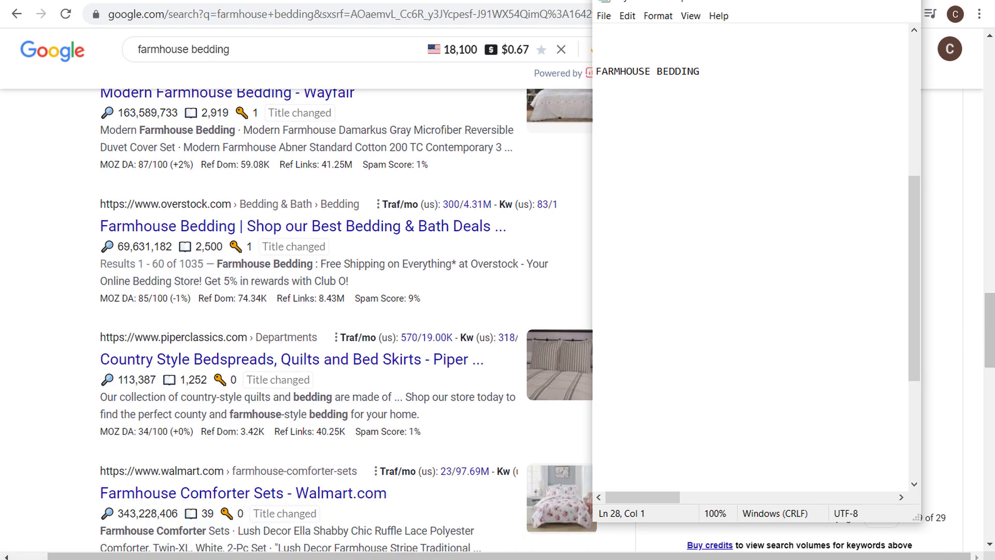
text(Load Metrics (uses 29 credits) KEYWORD farmhouse bedding ideas farmhouse bedding king farmhouse bedding on a budget farmhouse bedding amazon farmhouse bedding canada farmhouse bedding pottery barn farmhouse bedding made in usa farmhouse bedding target farmhouse bedding quilt modern farmhouse bedding shabby chic farmhouse bedding rustic farmhouse bedding target farmhouse bedding country farmhouse bedding most popular farmhouse bedding unique farmhouse bedding california king farmhouse bedding coastal farmhouse bedding kohls farmhouse bedding farmhouse style bedding farmhouse daybed bedding farmhouse stripe bedding farmhouse christmas bedding farmhouse crib bedding farmhouse ticking bedding farmhouse ticking stripe bedding farmhouse king size bedding farmhouse shabby chic bedding farmhouse country bedding)
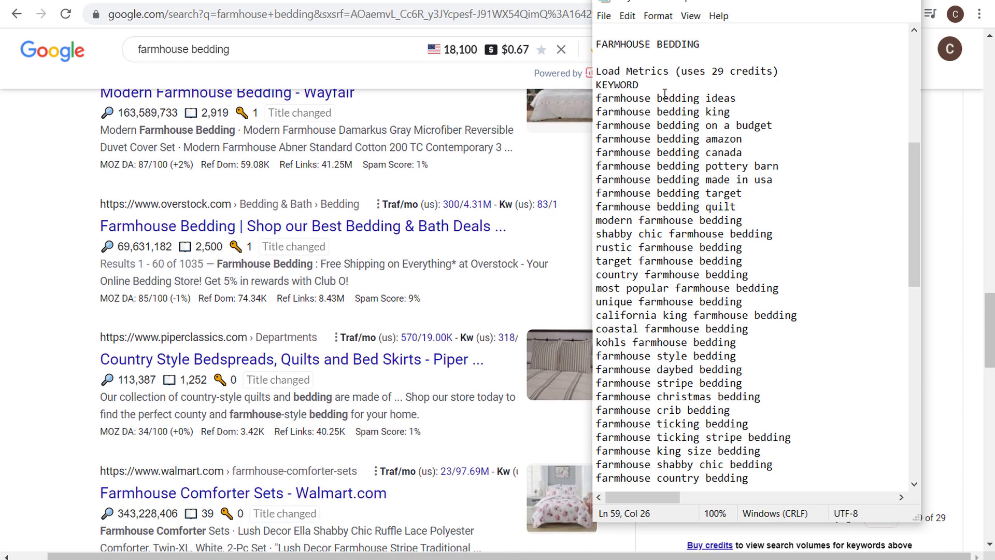
drag(659, 85, 591, 58)
key(BackSpace)
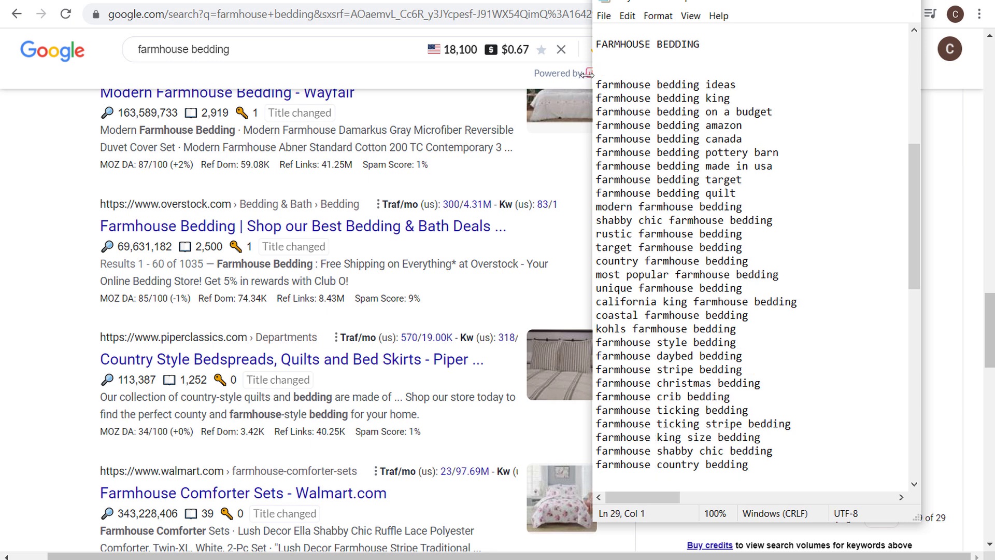
Remove the blank lines below FARMHOUSE BEDDING and delete the farmhouse bedding amazon and farmhouse bedding canada keywords.
key(BackSpace)
click(779, 59)
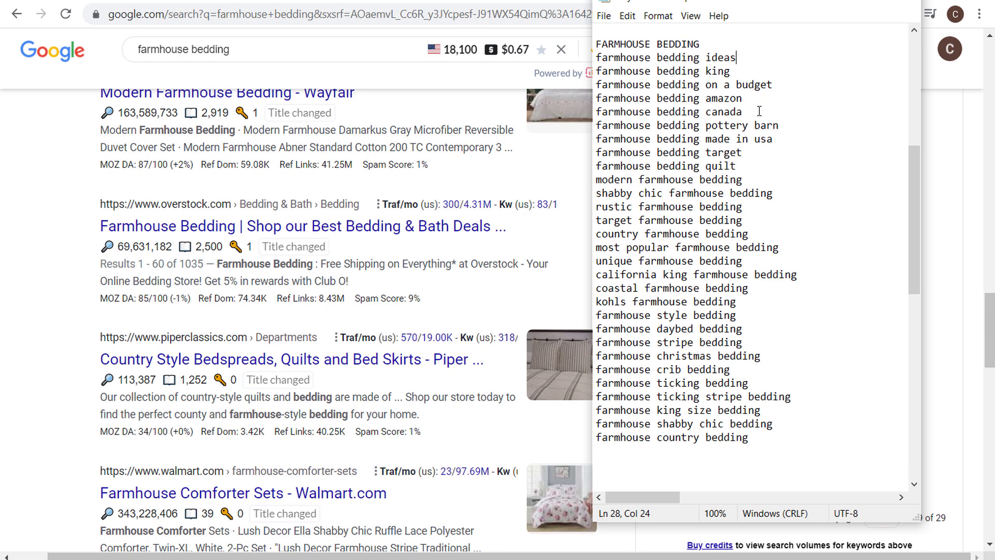
drag(744, 112, 592, 100)
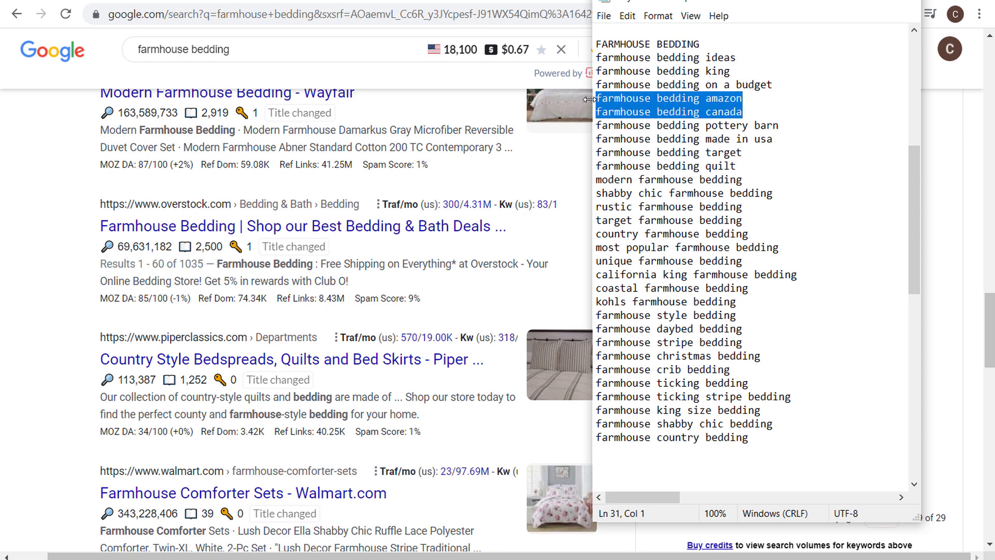
key(Delete)
key(BackSpace)
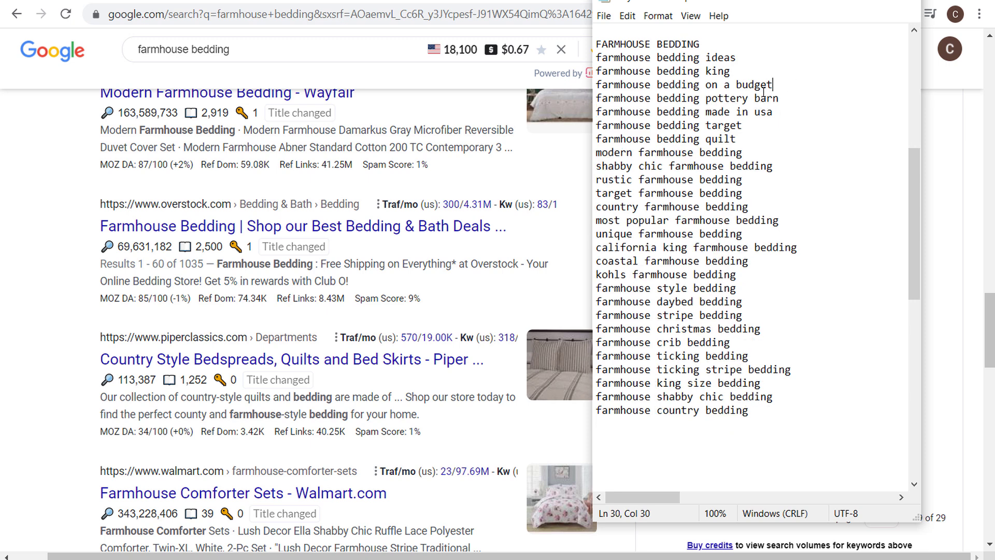
Delete the farmhouse bedding pottery barn, made in usa and target keywords together with the blank line they leave.
click(807, 108)
drag(763, 122, 585, 103)
key(Delete)
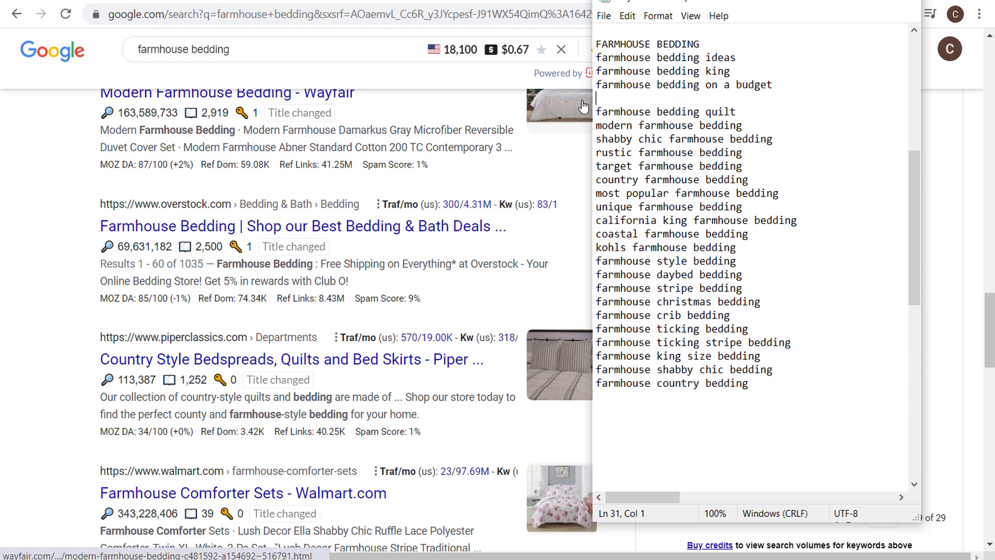
key(BackSpace)
Delete the farmhouse bedding quilt keyword from the list.
click(750, 98)
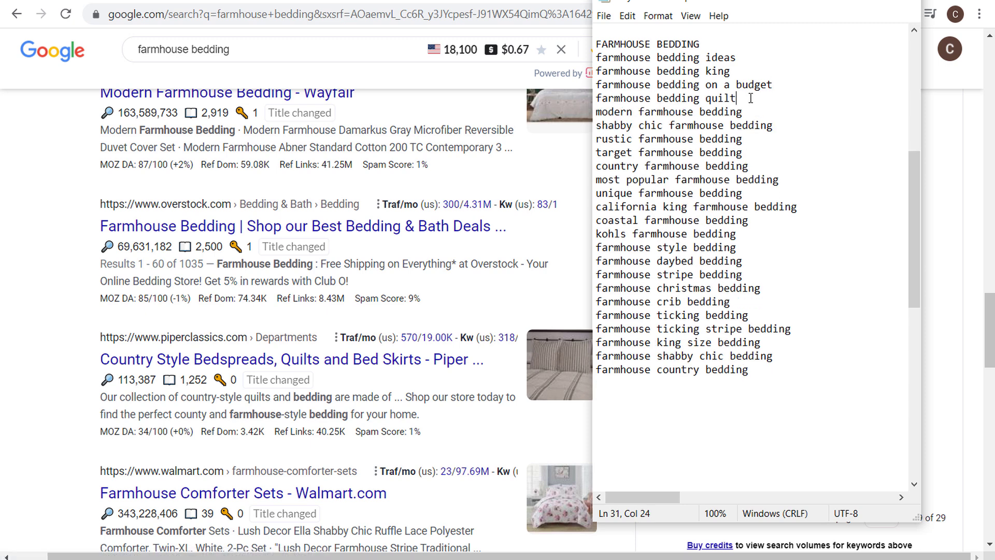
drag(708, 98, 588, 98)
key(Delete)
key(Delete)
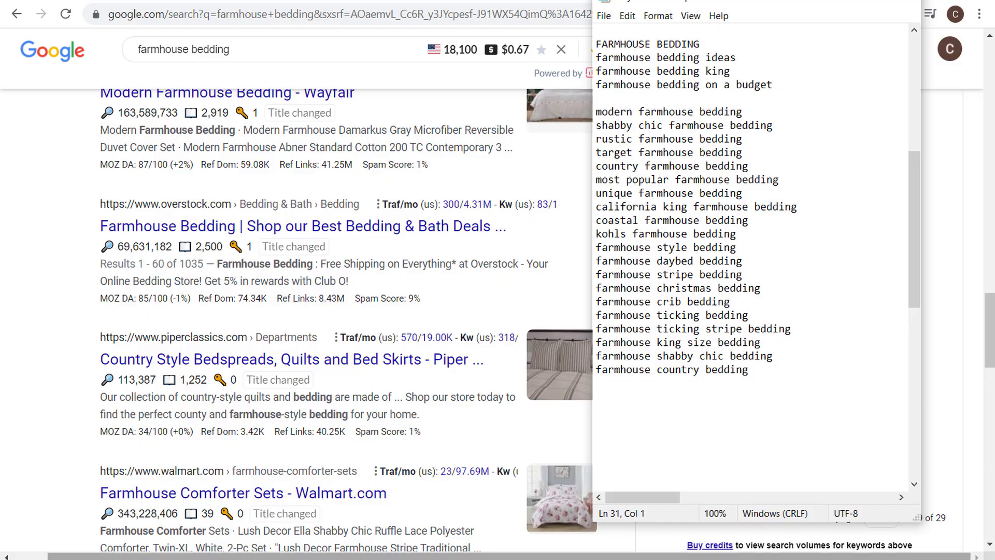
Switch to Excel and examine the column A topics from Farmhouse Basement to Farmhouse Lighting.
key(alt+Tab)
drag(133, 180, 92, 485)
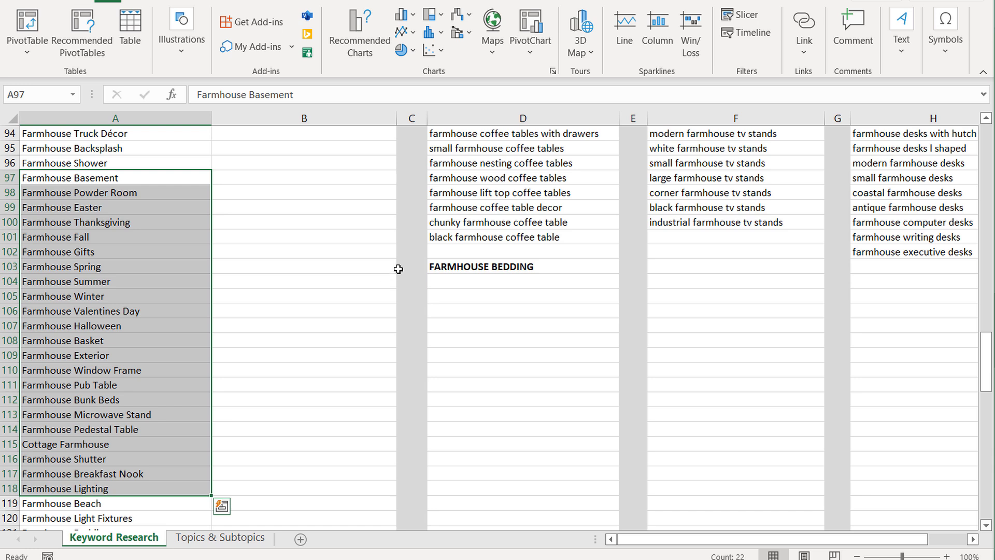
key(alt+Tab)
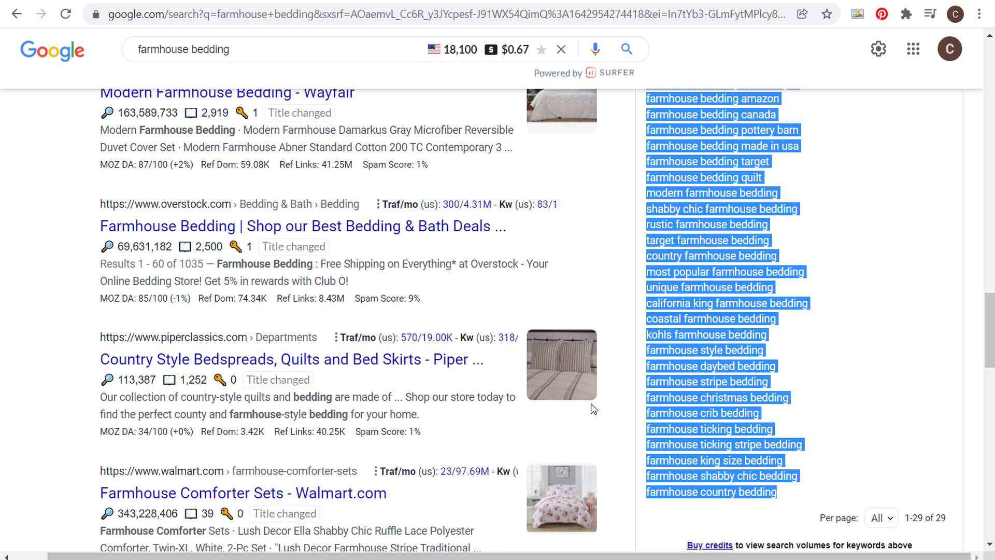
Return to Notepad and delete the blank line plus the rustic, target, most popular, kohls and farmhouse style bedding keywords.
click(544, 551)
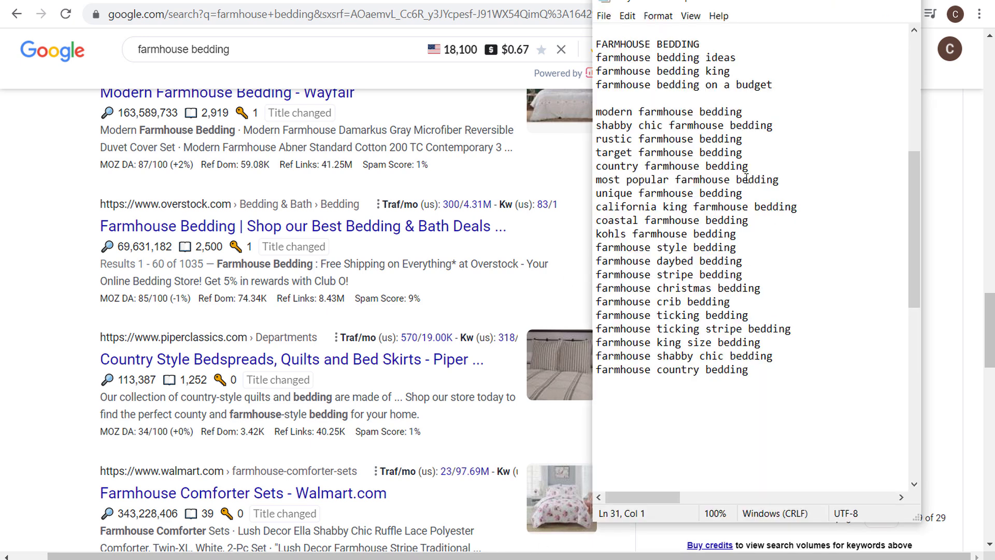
key(BackSpace)
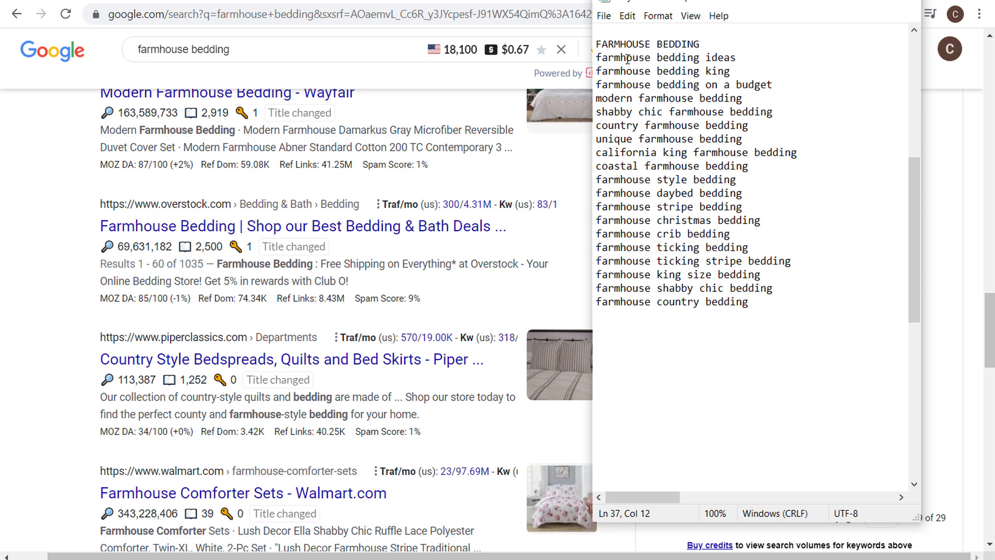
drag(628, 59, 765, 166)
click(795, 166)
click(614, 180)
drag(756, 181, 588, 183)
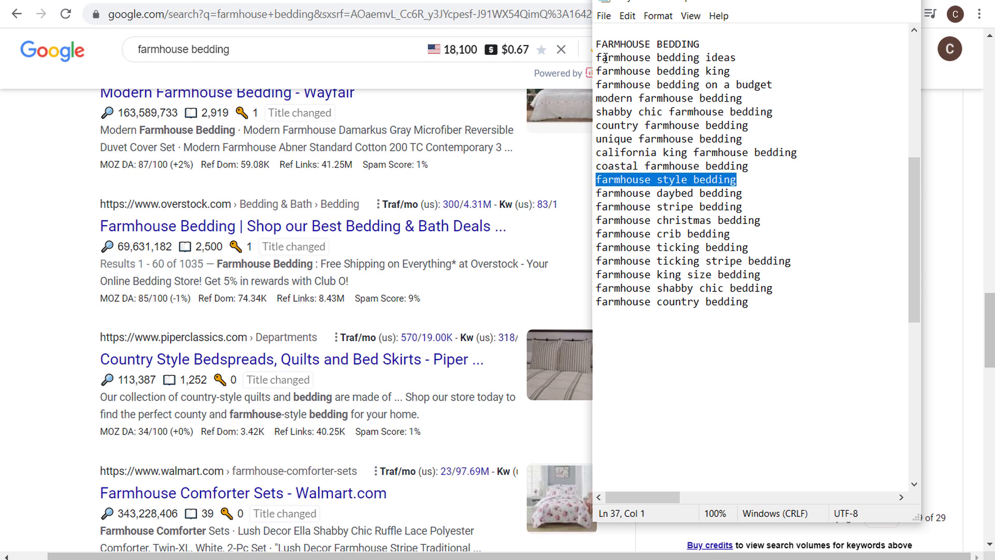
key(BackSpace)
key(BackSpace)
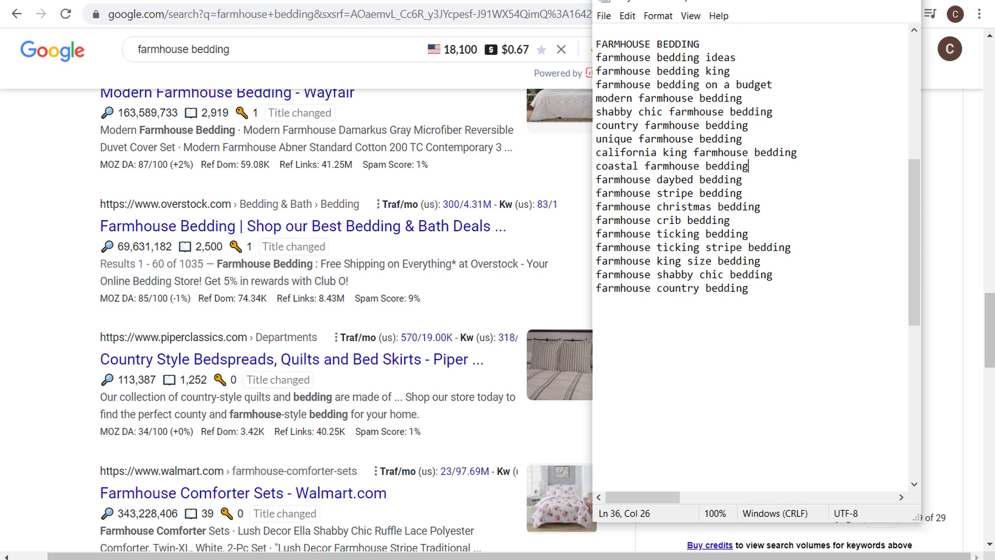
Switch to the Pinterest results for farmhouse bedding in Chrome, find topic ideas for it, and review the suggested keywords.
key(alt+Tab)
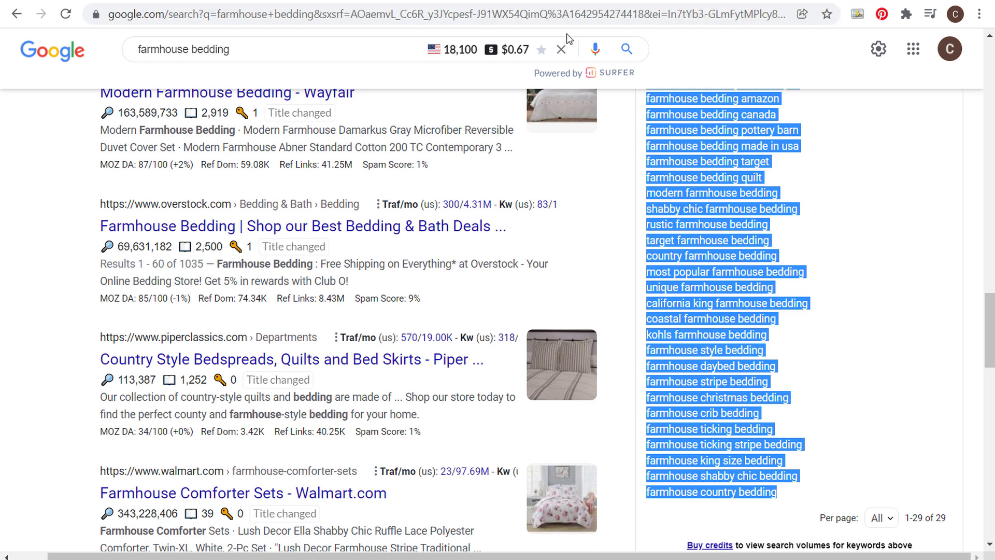
click(495, 2)
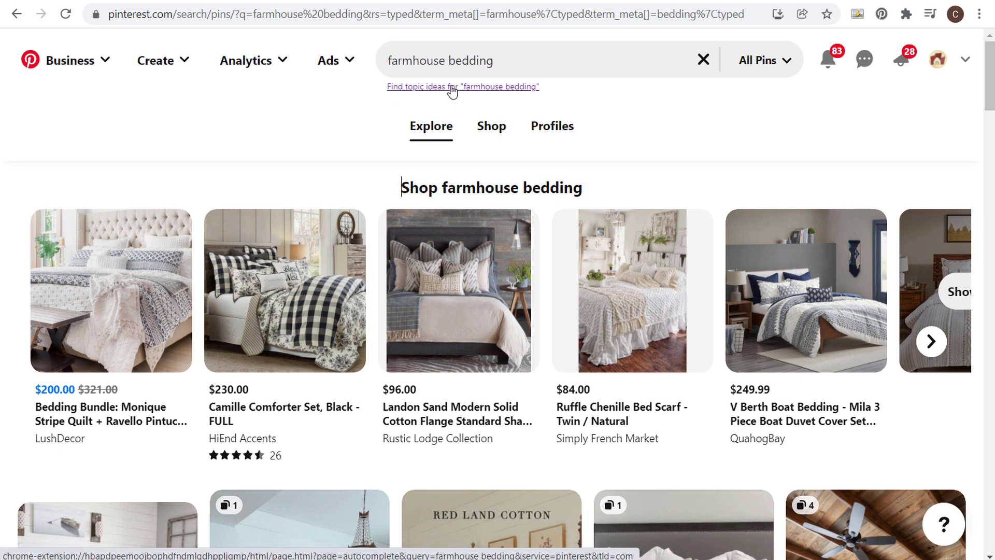
click(496, 88)
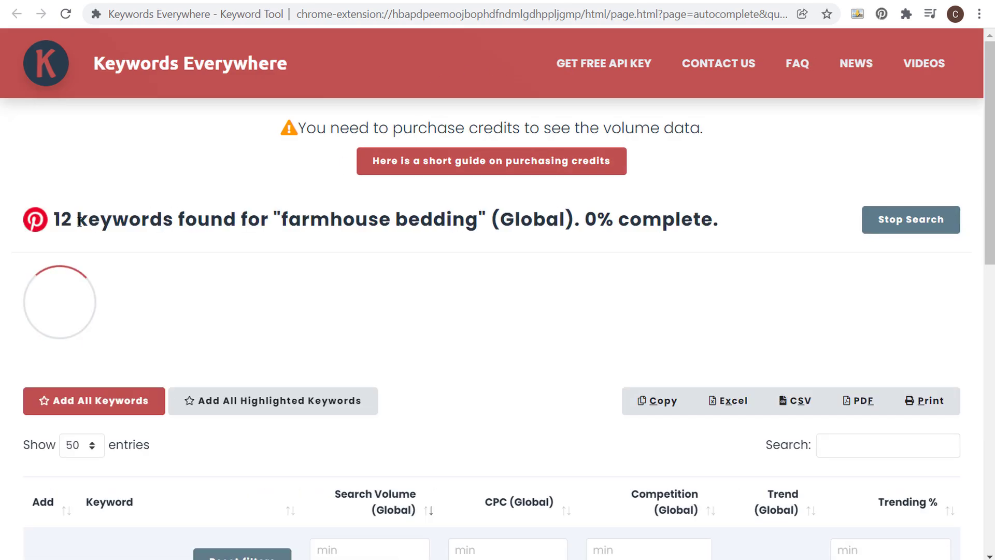
drag(54, 219, 418, 220)
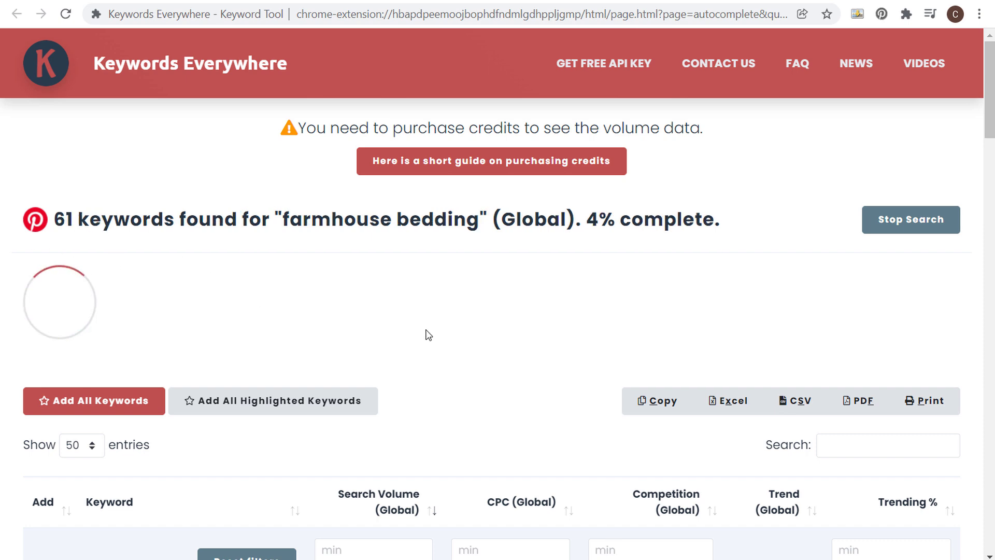
scroll(458, 240, down, 6)
scroll(536, 270, down, 3)
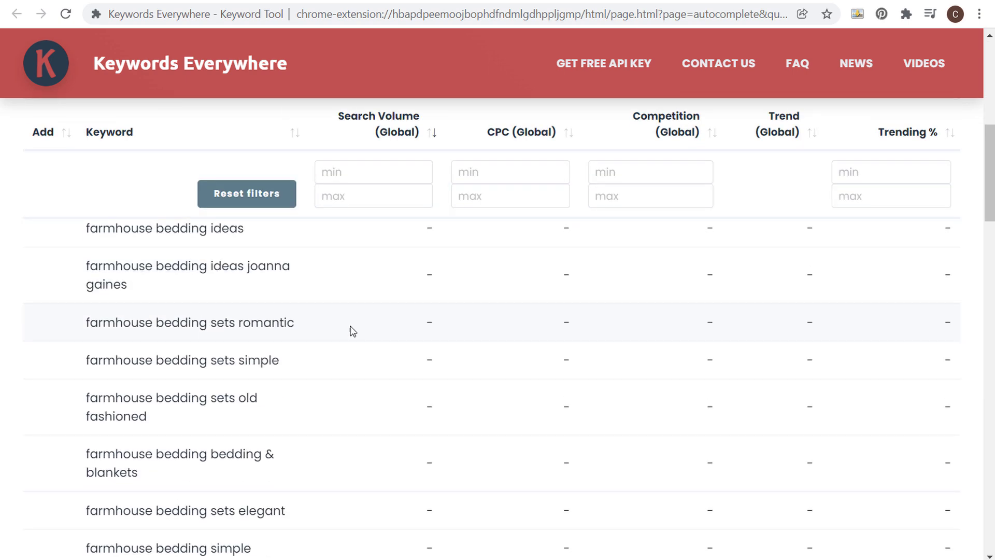
drag(111, 325, 257, 330)
click(344, 345)
scroll(332, 311, down, 6)
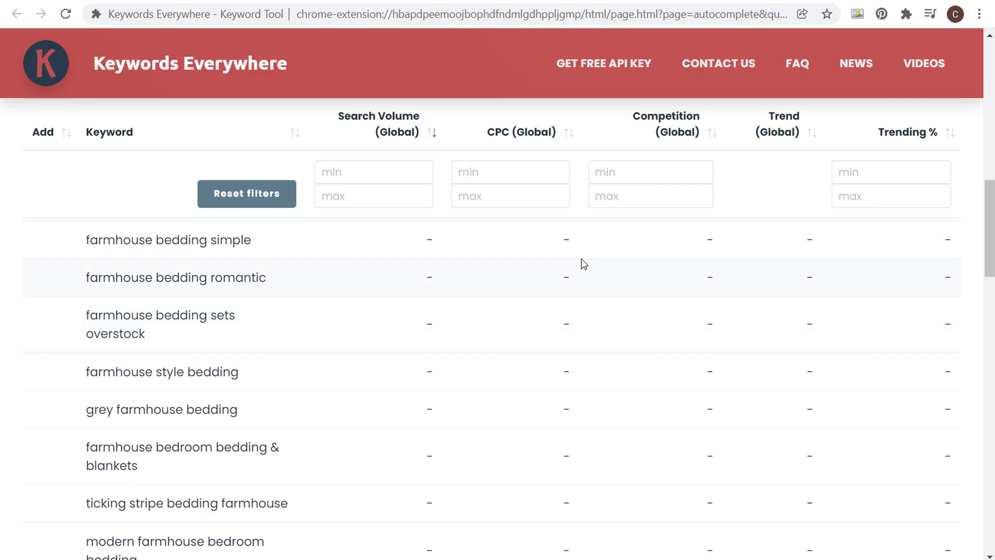
View the Google results for grey farmhouse bedding and examine the ranking page titles and the related keyword lists.
click(707, 1)
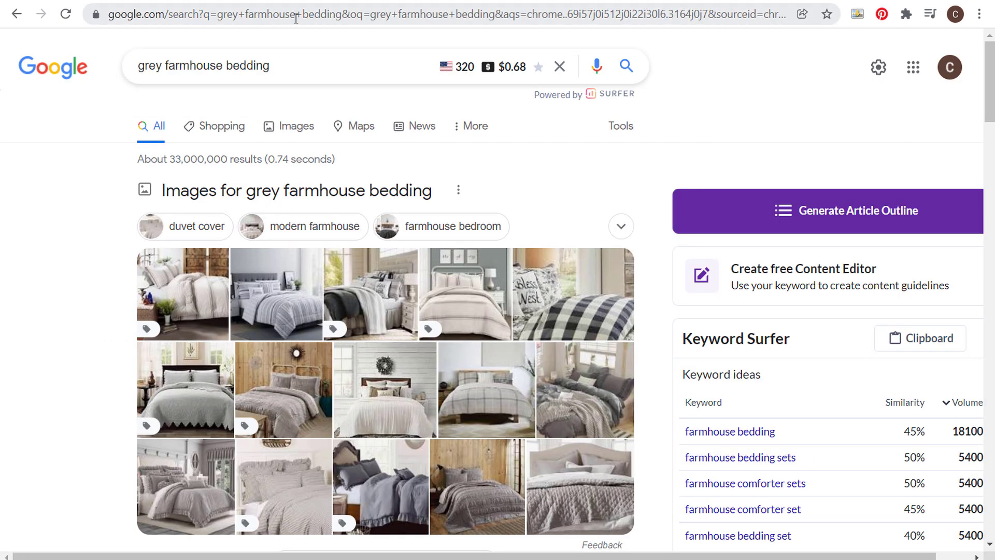
scroll(98, 192, down, 1)
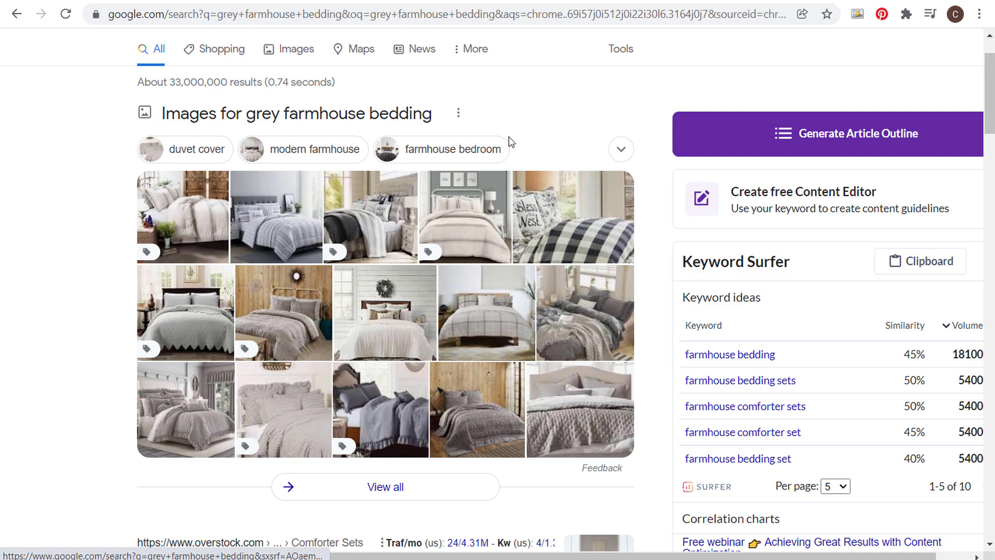
scroll(111, 151, up, 1)
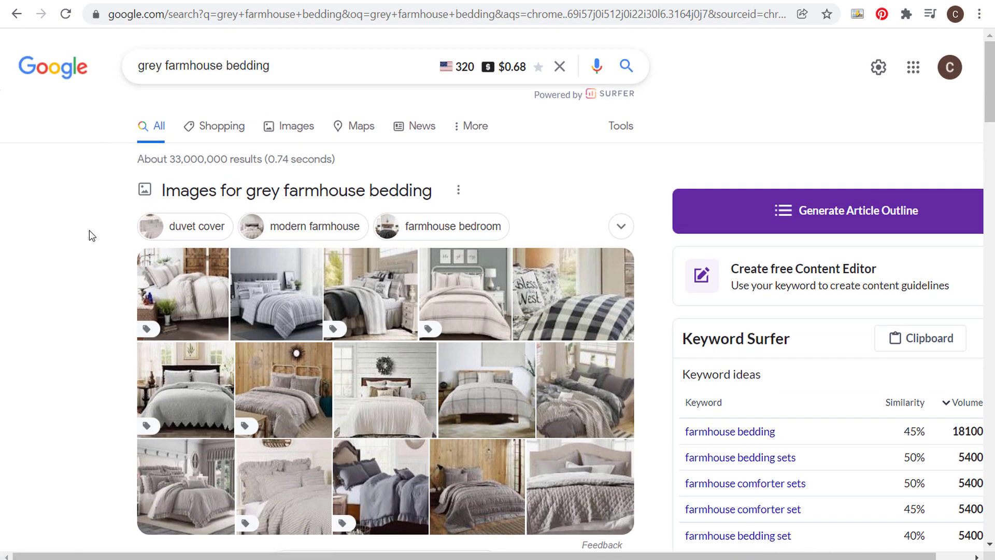
scroll(96, 228, down, 3)
scroll(98, 207, down, 4)
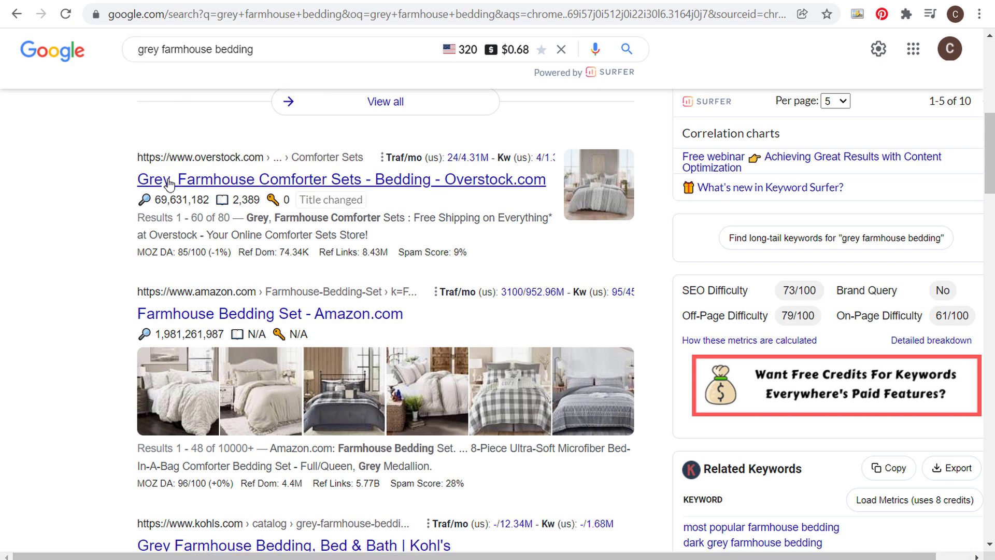
scroll(98, 212, down, 2)
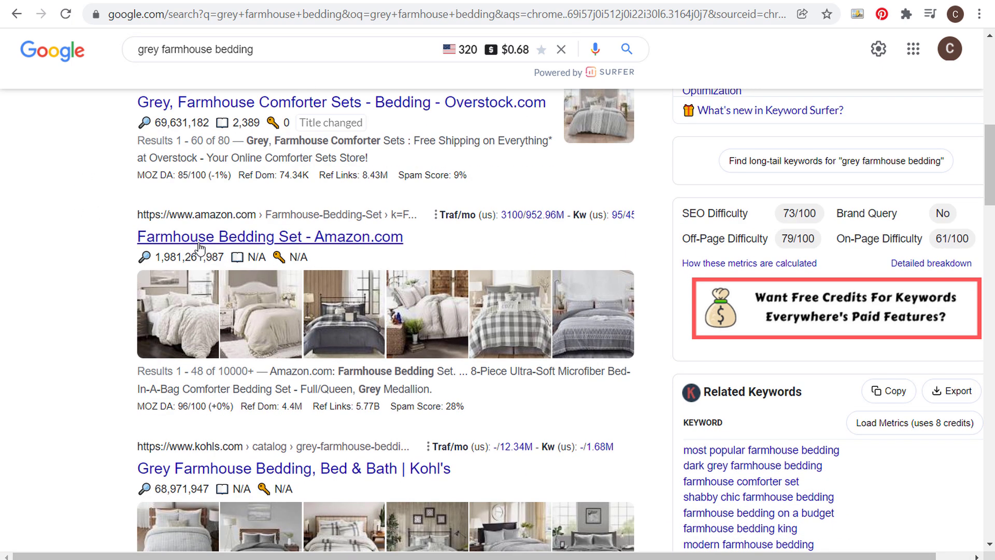
scroll(82, 260, down, 4)
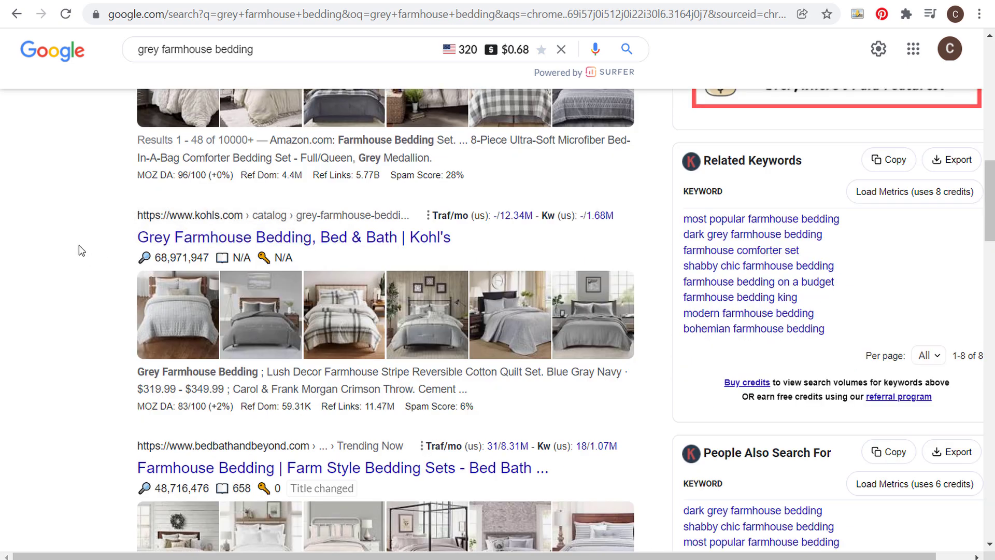
scroll(86, 249, down, 3)
scroll(93, 247, down, 5)
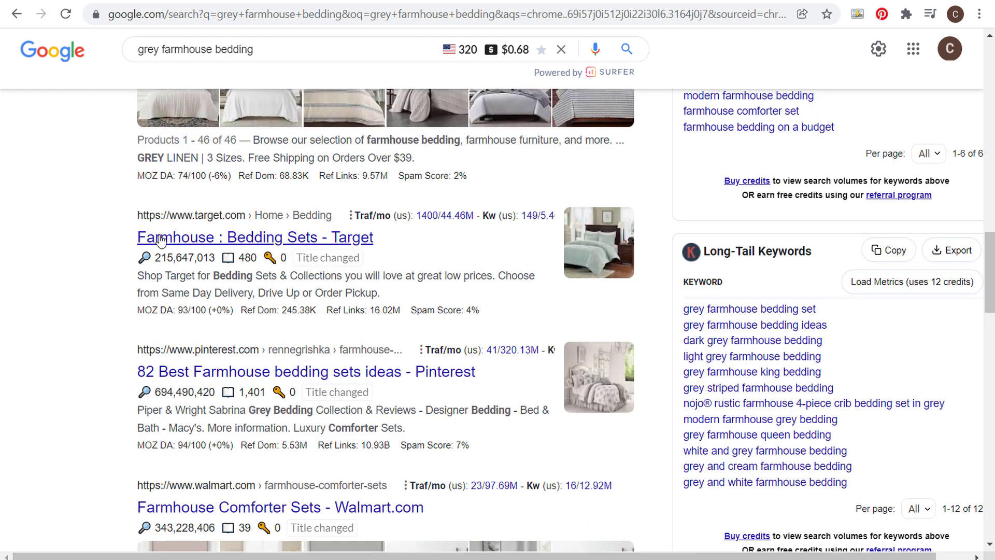
scroll(121, 230, down, 8)
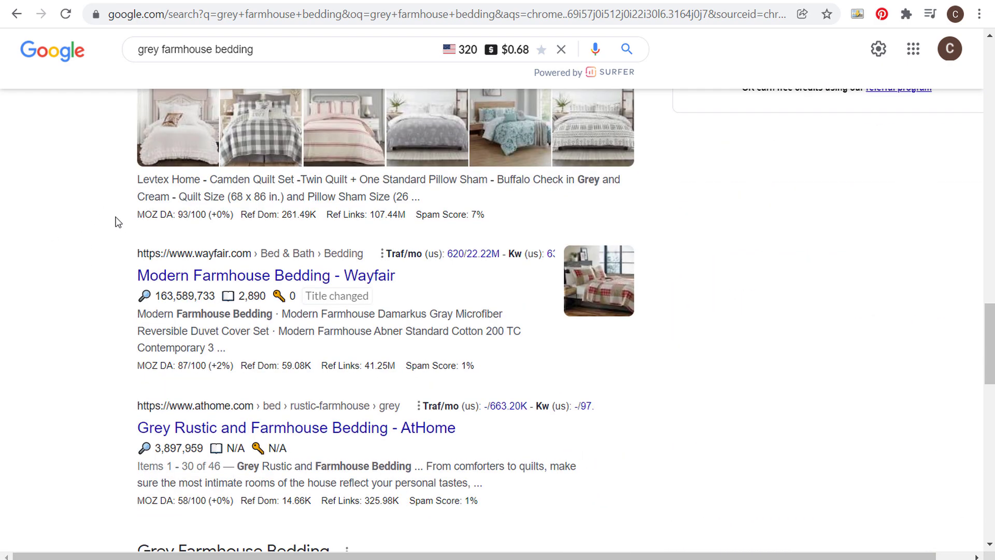
scroll(118, 222, down, 3)
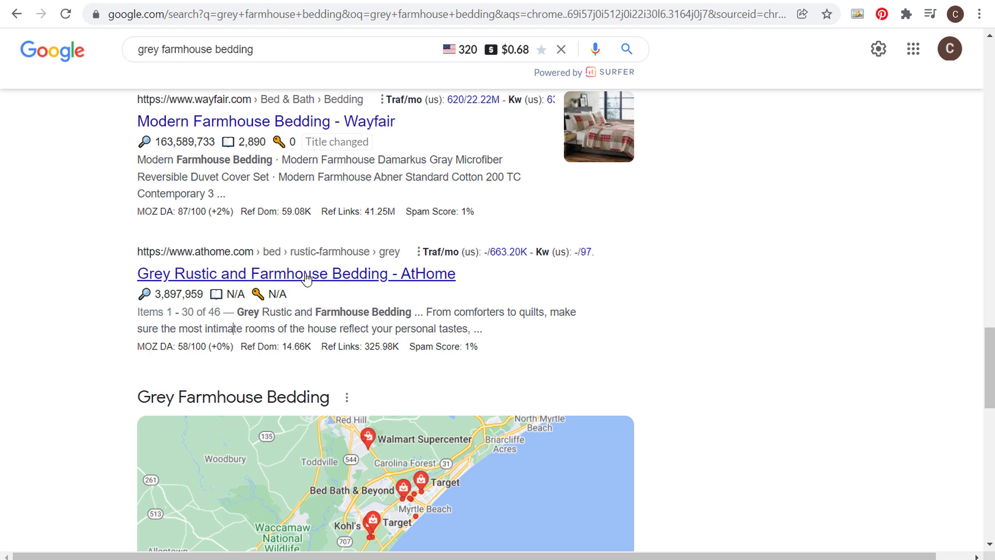
Recheck the grey farmhouse bedding results and examine the item count in the AtHome listing's description.
scroll(116, 207, up, 15)
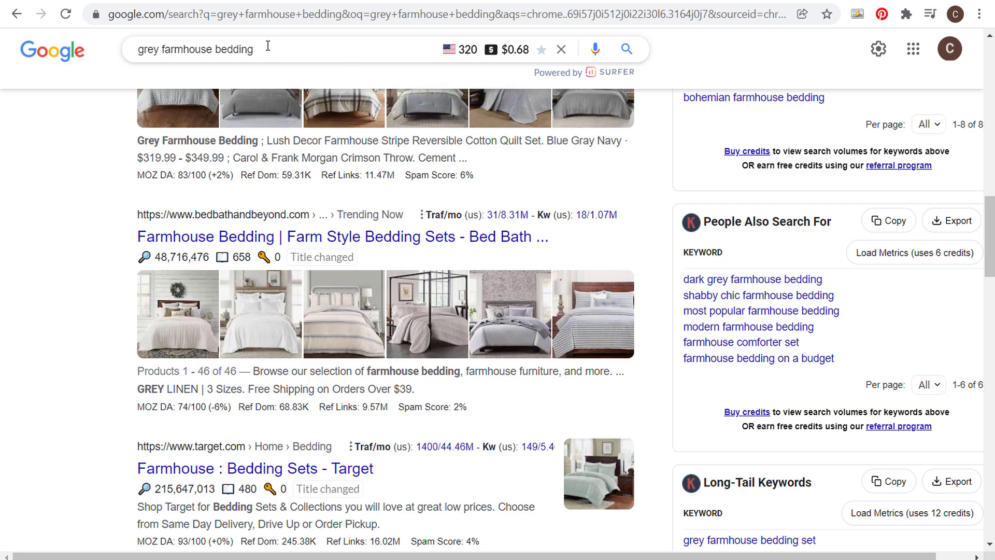
scroll(89, 197, down, 12)
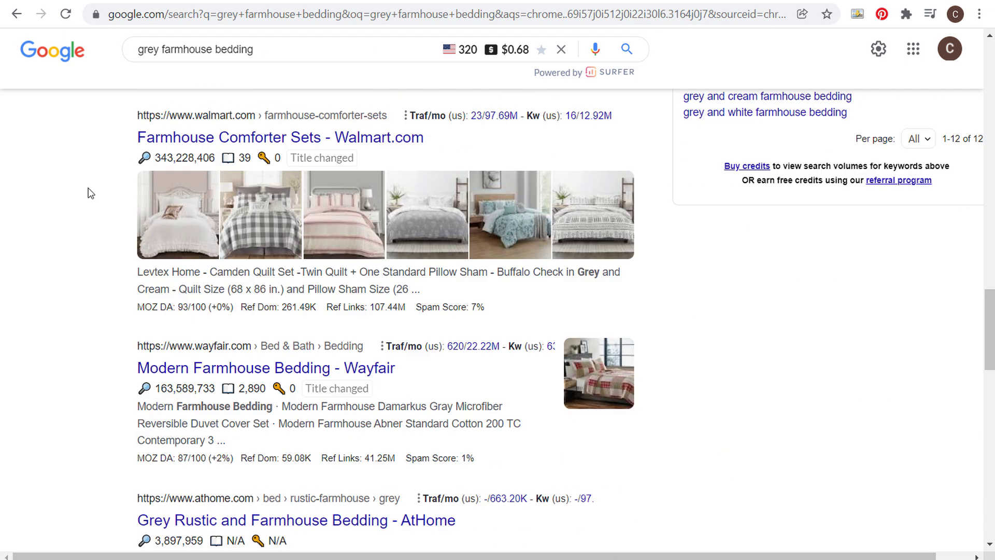
scroll(86, 191, down, 5)
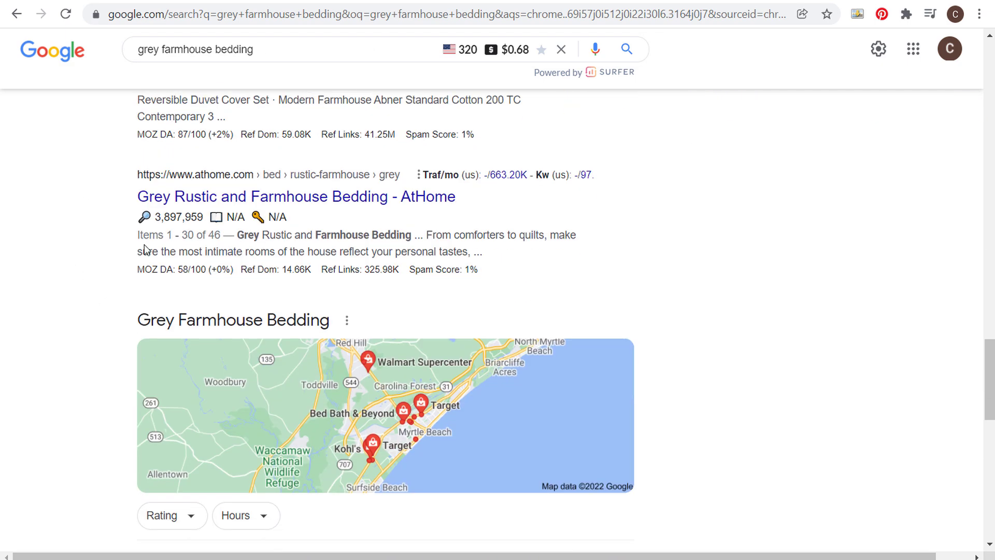
drag(137, 235, 223, 237)
click(250, 238)
double_click(213, 236)
click(217, 252)
View the Google results for romantic farmhouse bedding and examine the titles and metrics of the ranking pages.
click(762, 1)
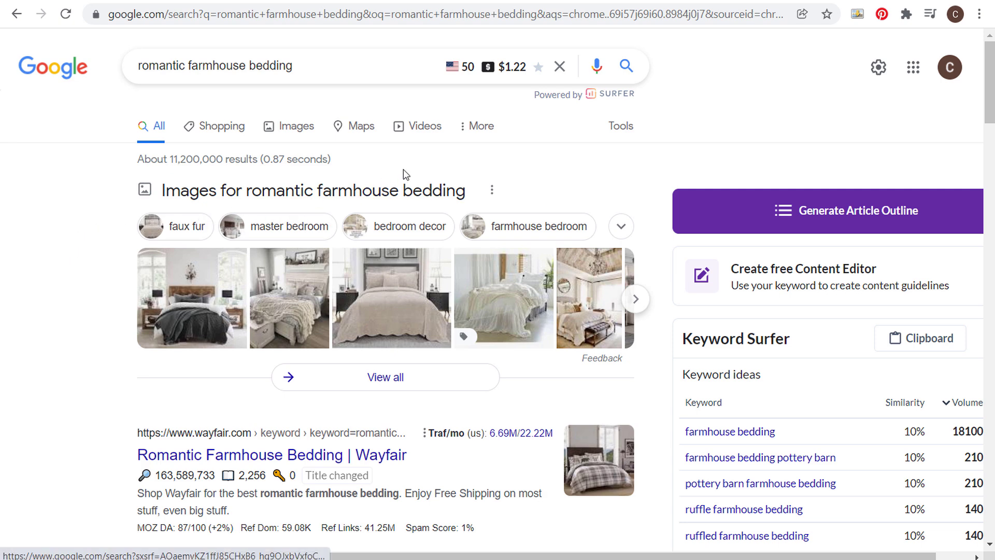
scroll(101, 264, down, 4)
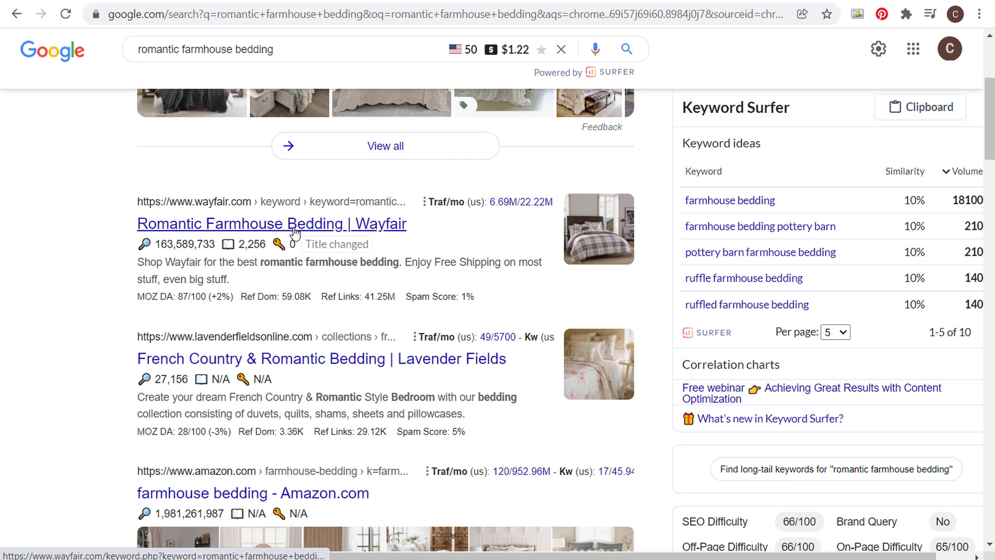
scroll(81, 287, down, 2)
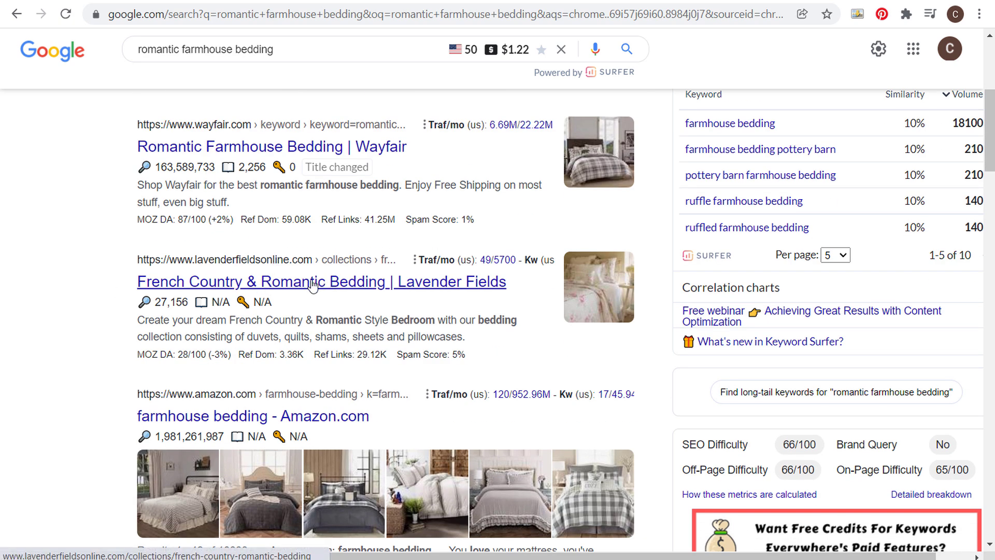
scroll(99, 276, down, 1)
scroll(98, 276, down, 5)
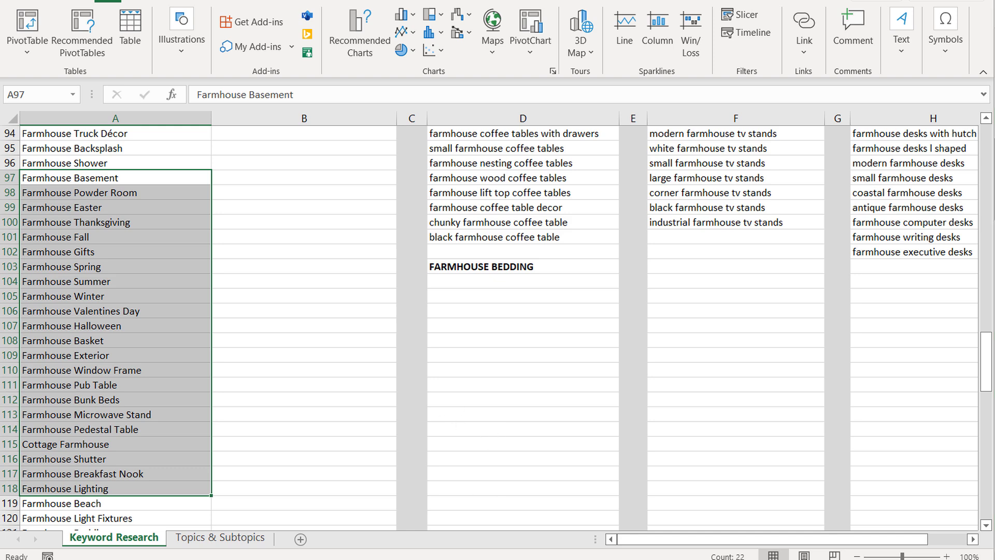
Switch to the Notepad keyword list and delete the farmhouse shabby chic bedding and farmhouse country bedding lines under FARMHOUSE BEDDING.
key(alt+Tab)
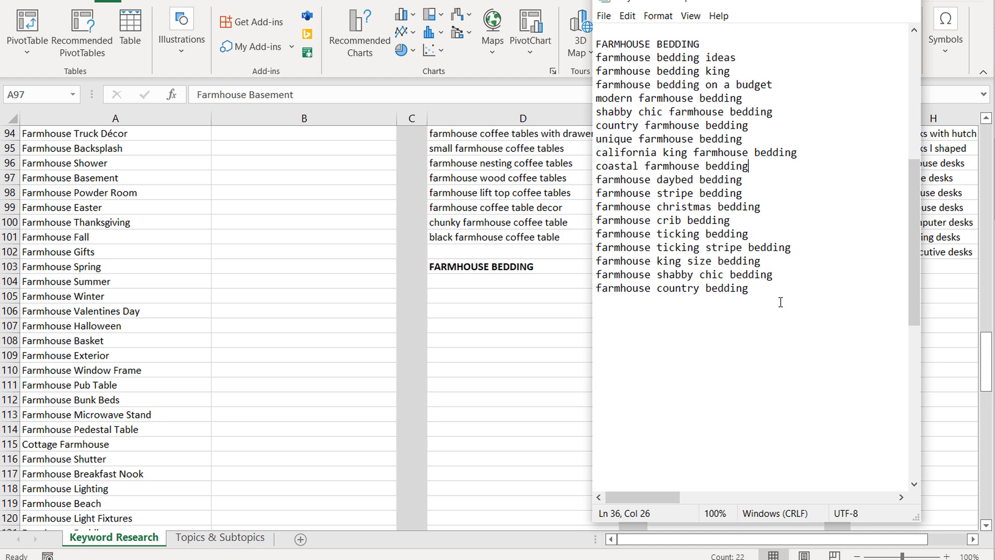
drag(778, 292, 578, 58)
click(673, 111)
drag(761, 288, 593, 287)
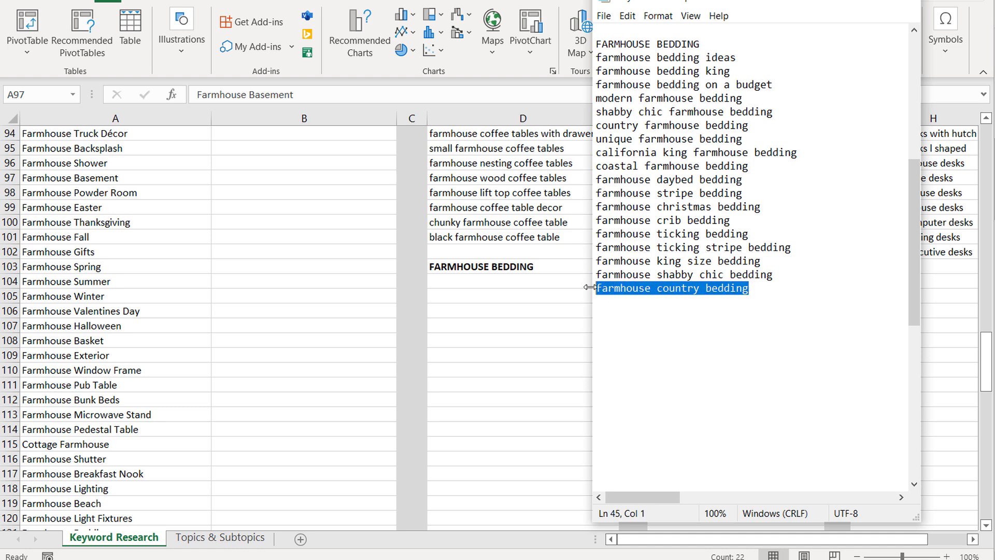
click(710, 304)
drag(768, 290, 589, 271)
key(BackSpace)
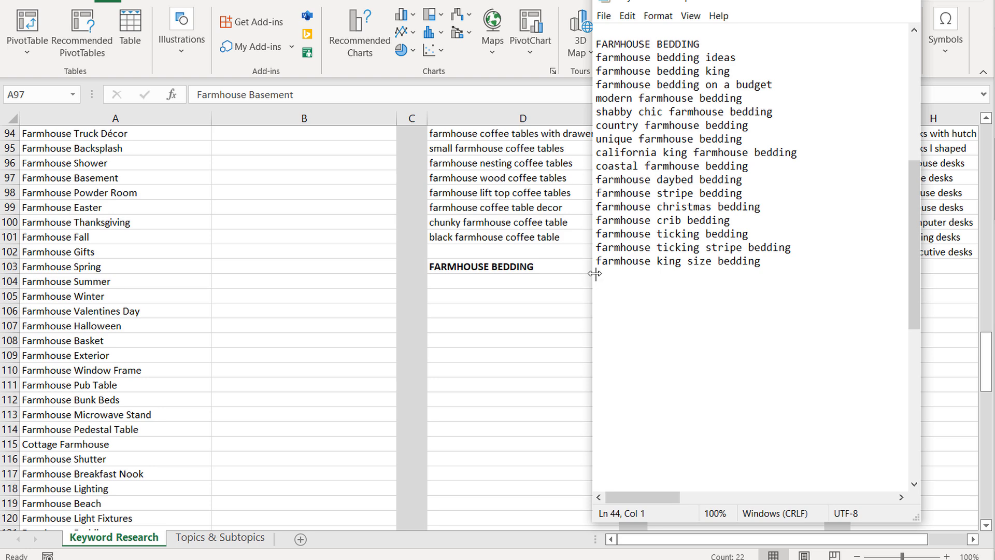
Delete the farmhouse king size bedding line from the end of the bedding keyword list.
drag(772, 261, 662, 215)
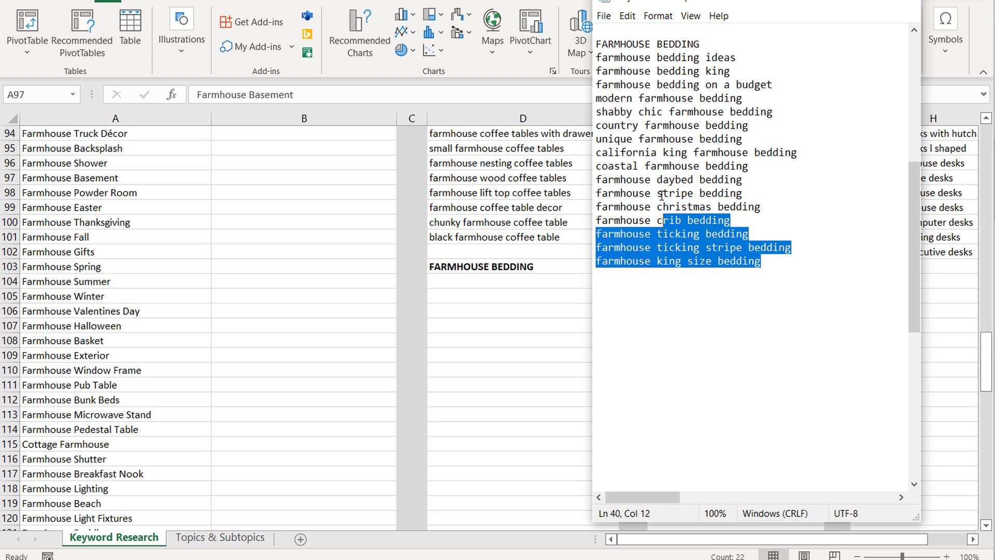
click(658, 166)
drag(766, 267, 573, 245)
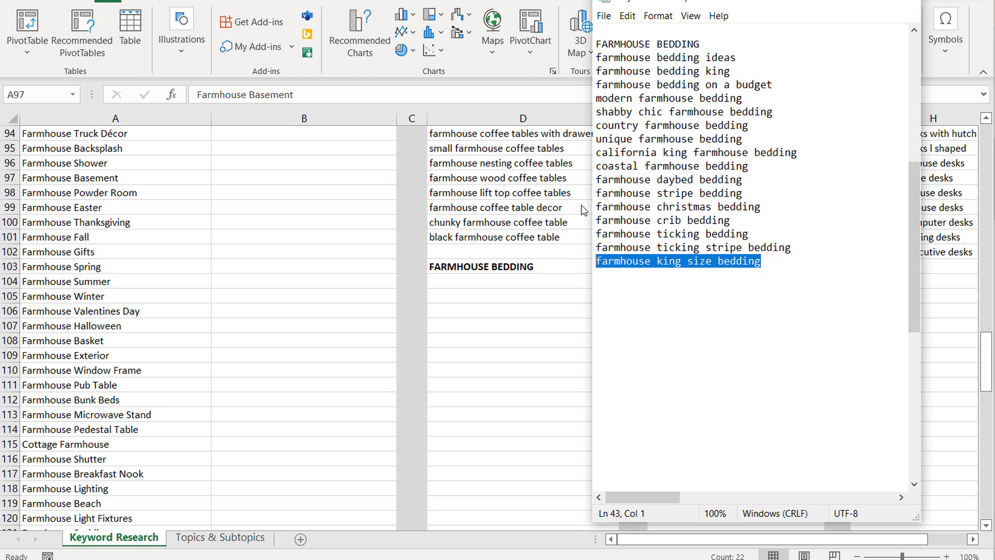
key(BackSpace)
key(BackSpace)
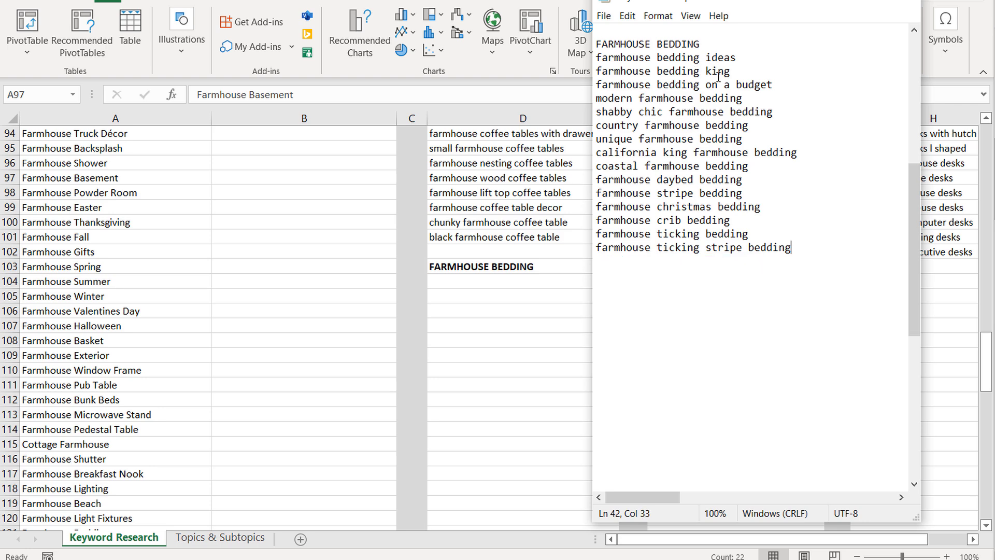
Shorten farmhouse ticking stripe bedding to farmhouse stripe bedding and delete the duplicate farmhouse stripe bedding line above it.
drag(795, 249, 580, 257)
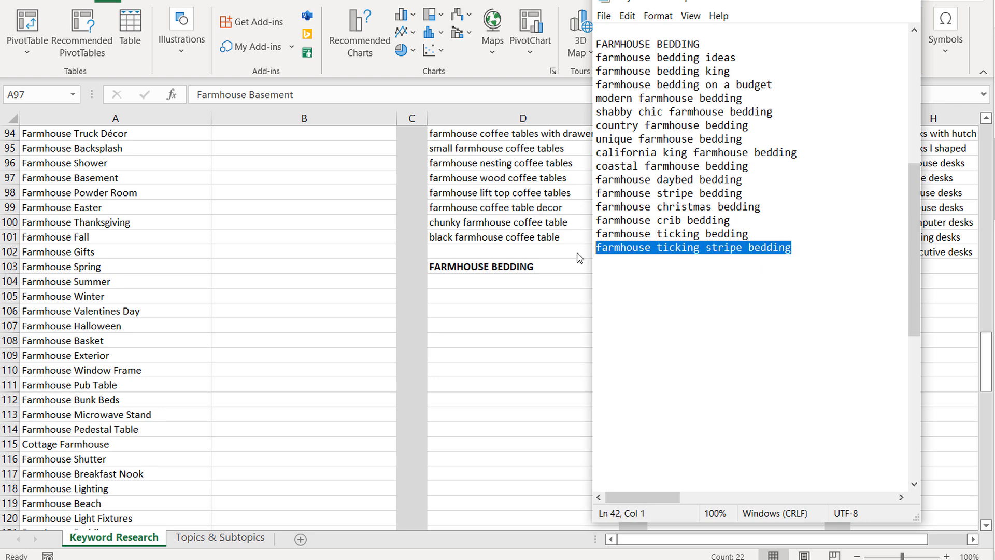
double_click(683, 248)
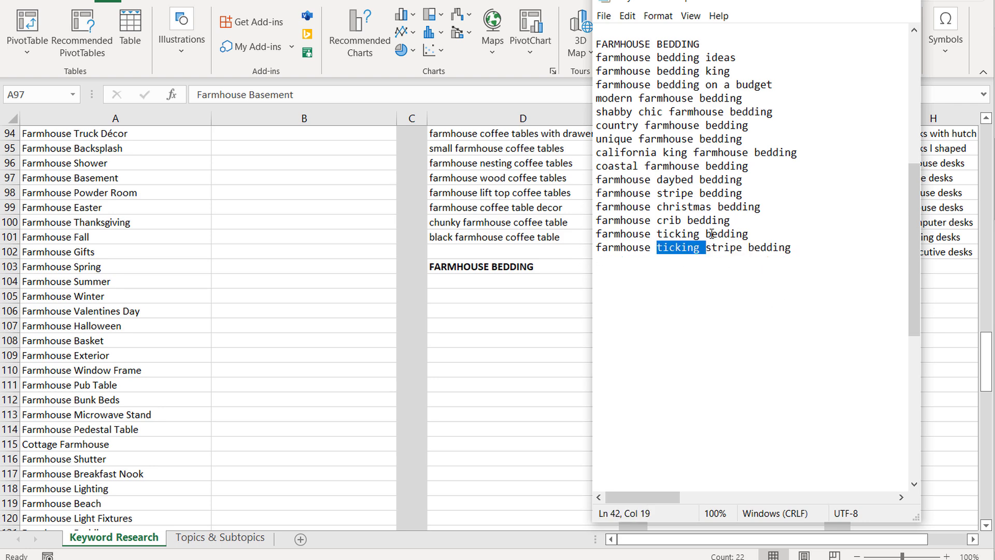
key(BackSpace)
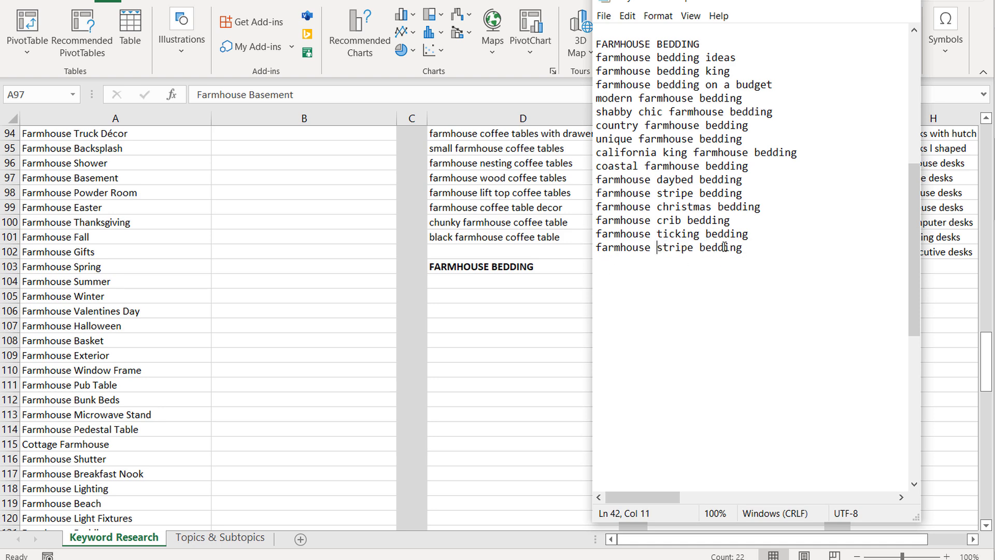
drag(743, 195, 549, 192)
key(BackSpace)
key(BackSpace)
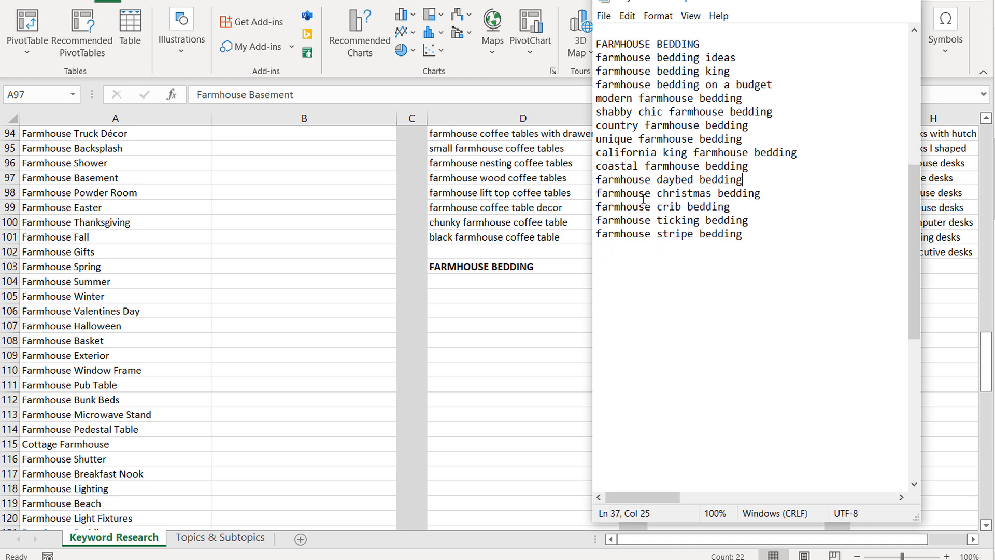
Copy the cleaned bedding keywords into the Excel workbook under the FARMHOUSE BEDDING heading, starting at cell D104.
drag(758, 250, 537, 62)
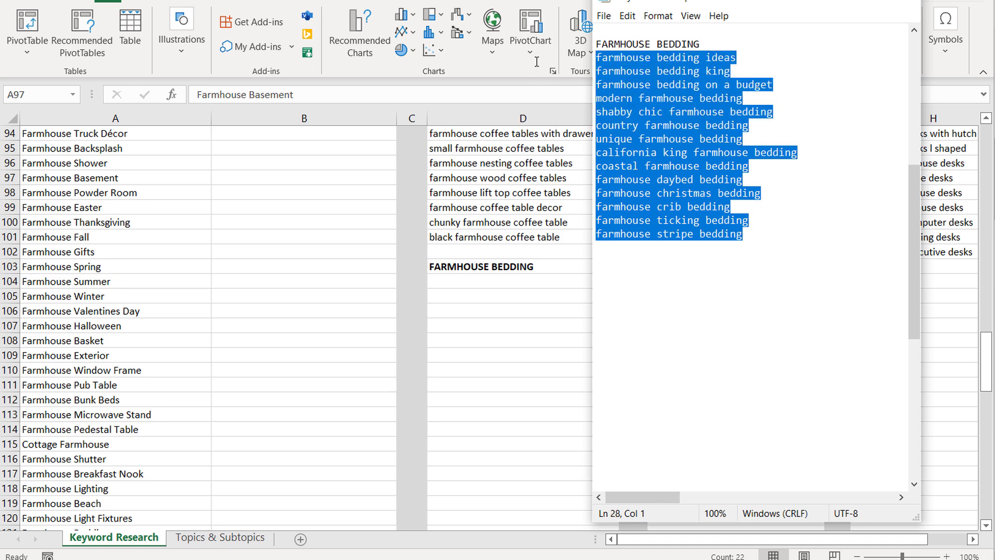
key(ctrl+c)
click(461, 282)
key(ctrl+v)
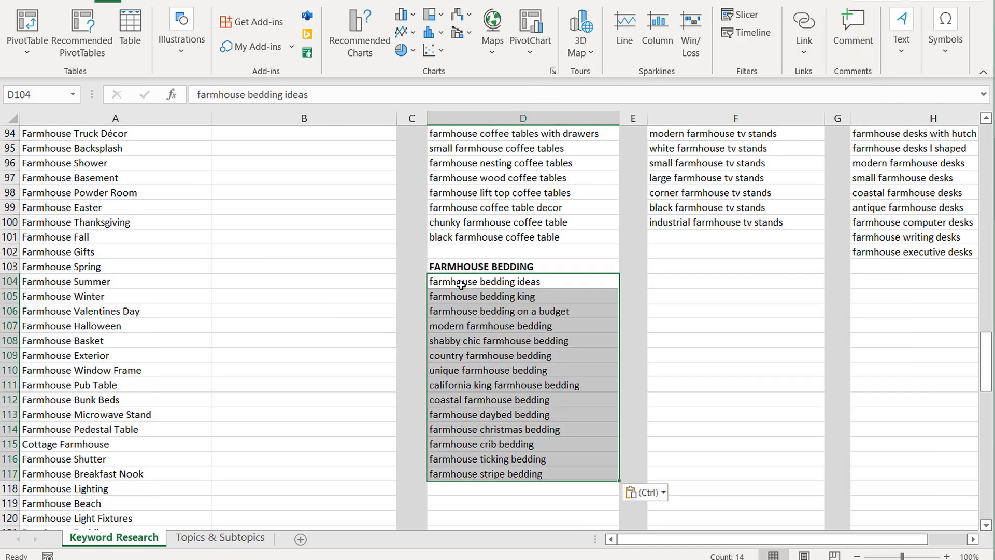
click(527, 341)
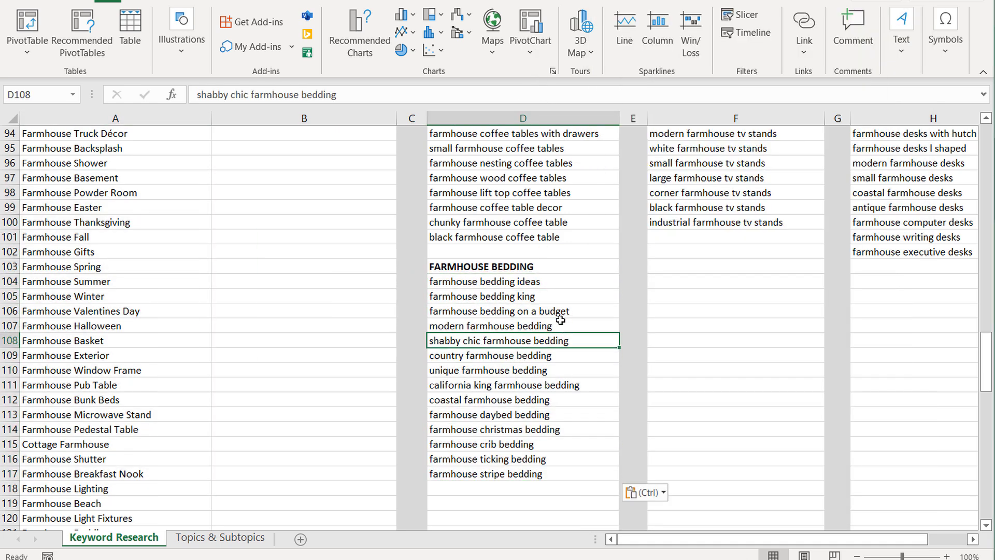
drag(549, 280, 560, 471)
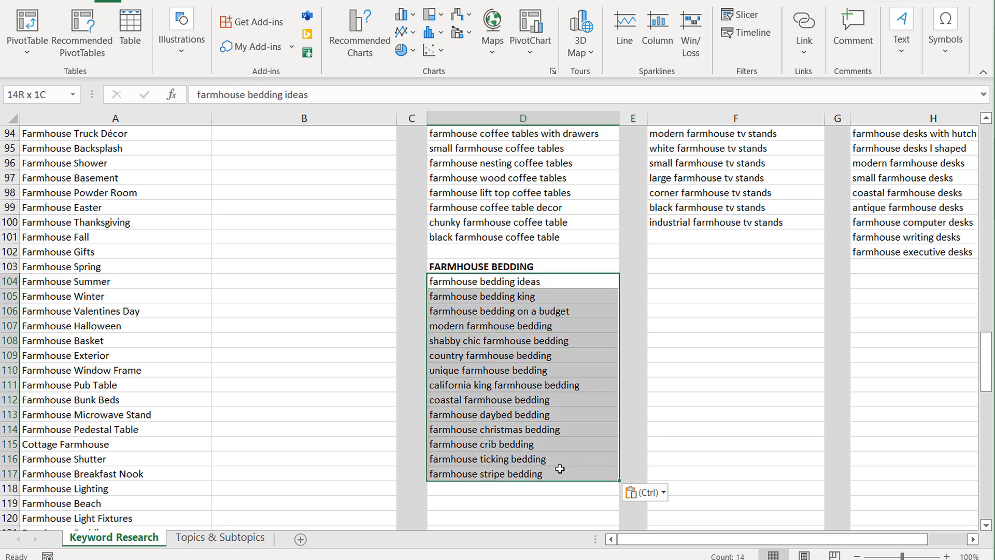
click(568, 431)
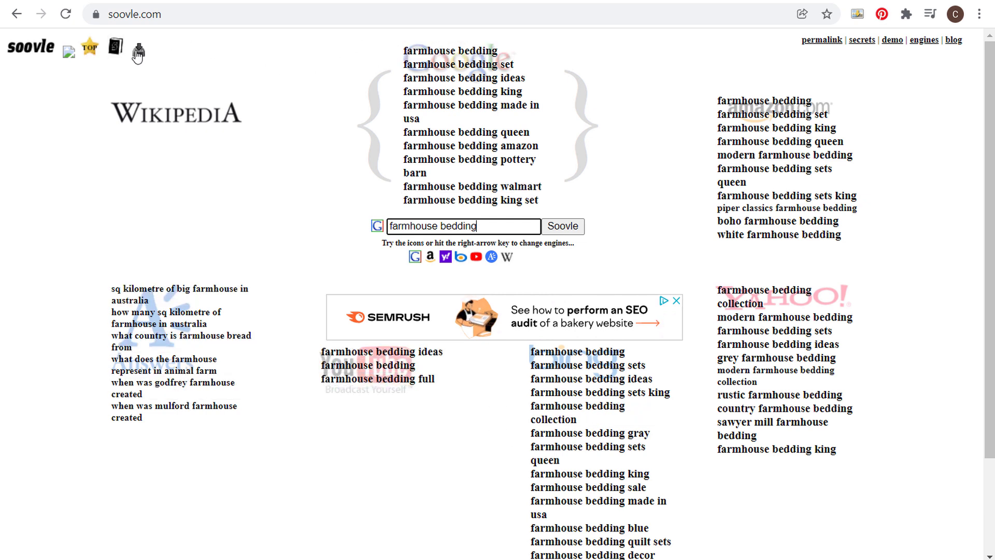
Copy the Soovle suggestions for farmhouse bedding from Chrome and paste them into Notepad below the bedding keyword list.
drag(397, 51, 666, 555)
key(alt+Tab)
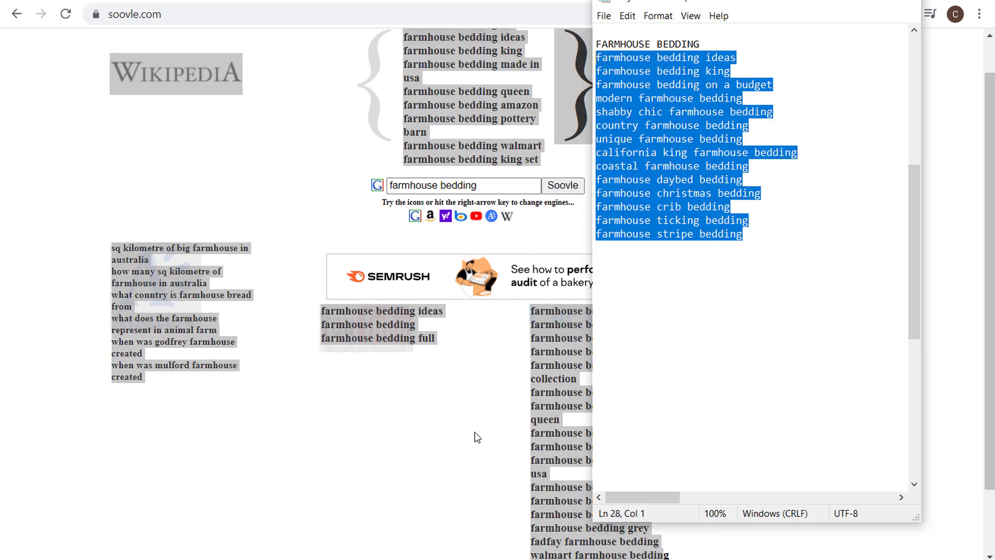
click(807, 249)
key(ctrl+v)
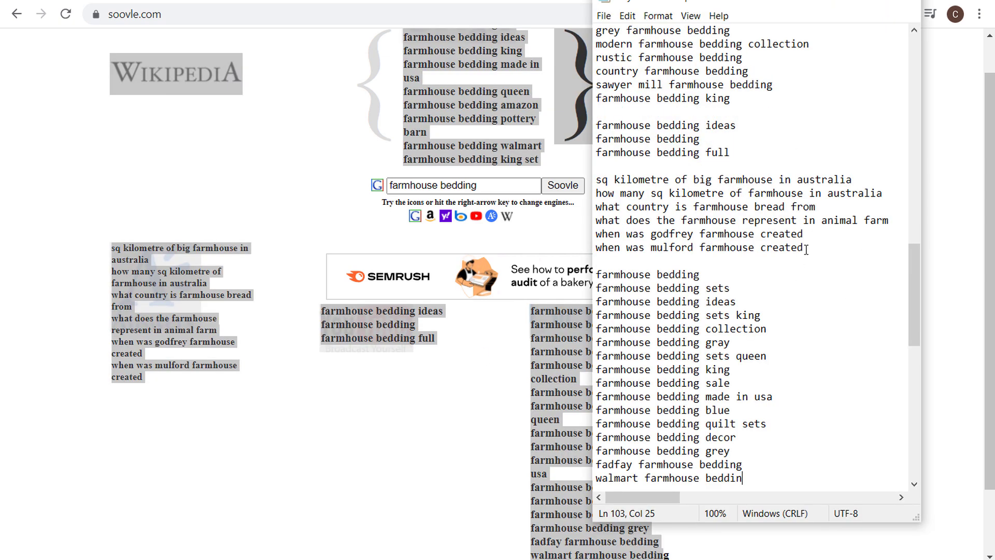
Pick grey farmhouse bedding from the pasted Soovle suggestions and copy it into cell D118 of the Excel sheet.
scroll(814, 268, up, 15)
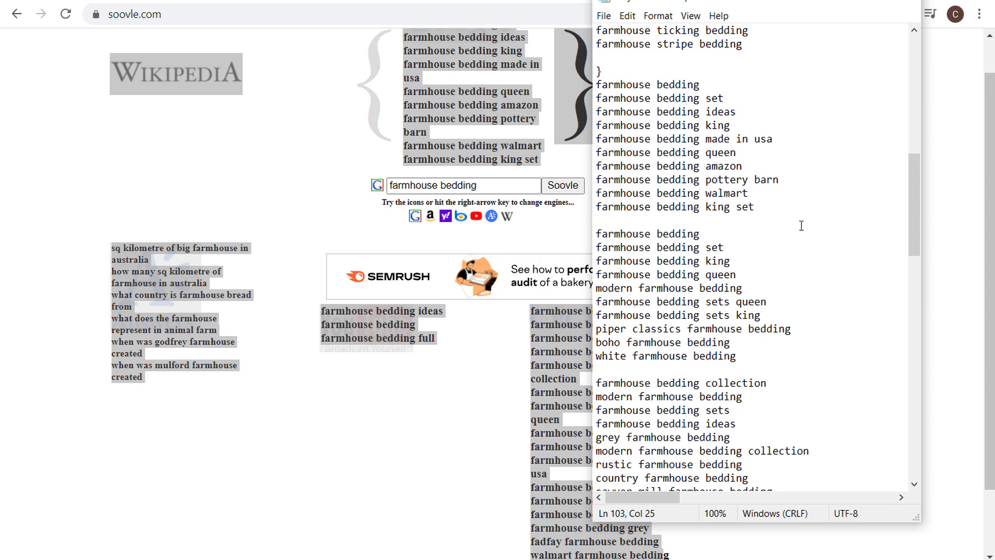
scroll(841, 308, down, 1)
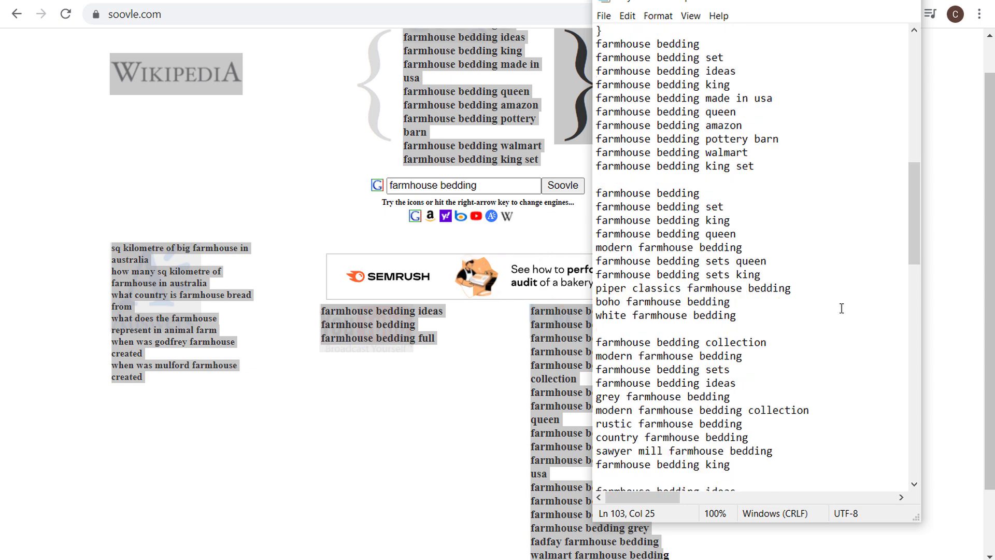
drag(596, 302, 798, 313)
click(797, 313)
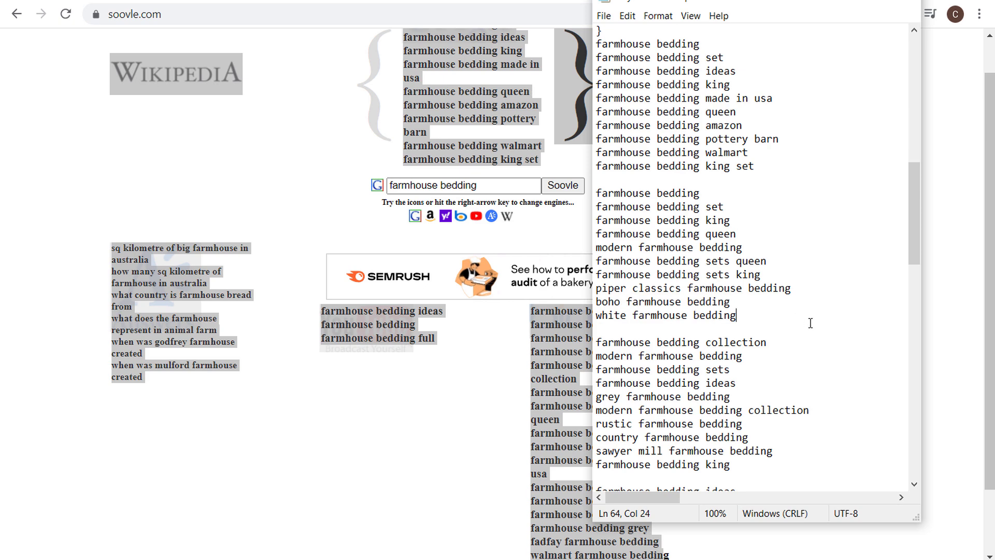
scroll(815, 347, down, 1)
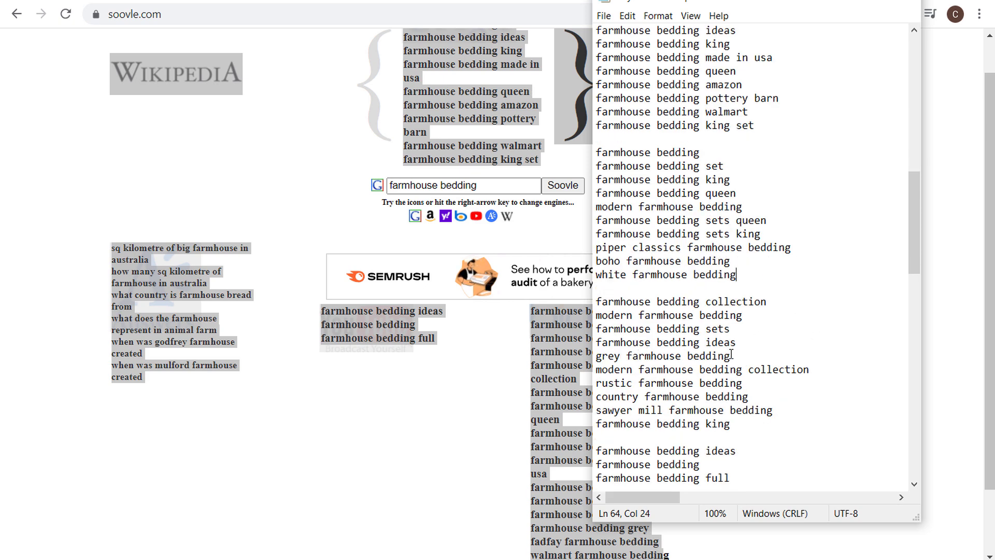
drag(758, 352, 578, 351)
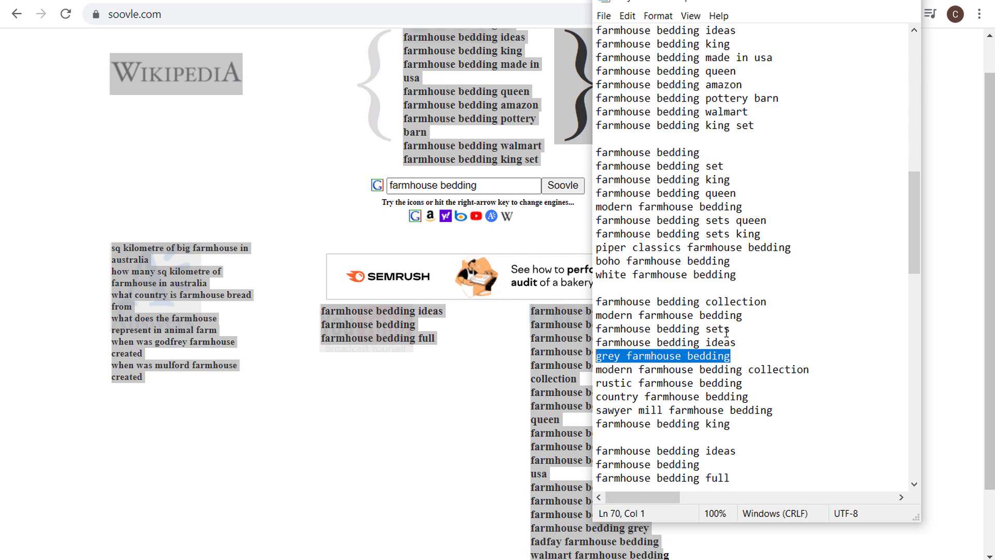
scroll(740, 353, down, 1)
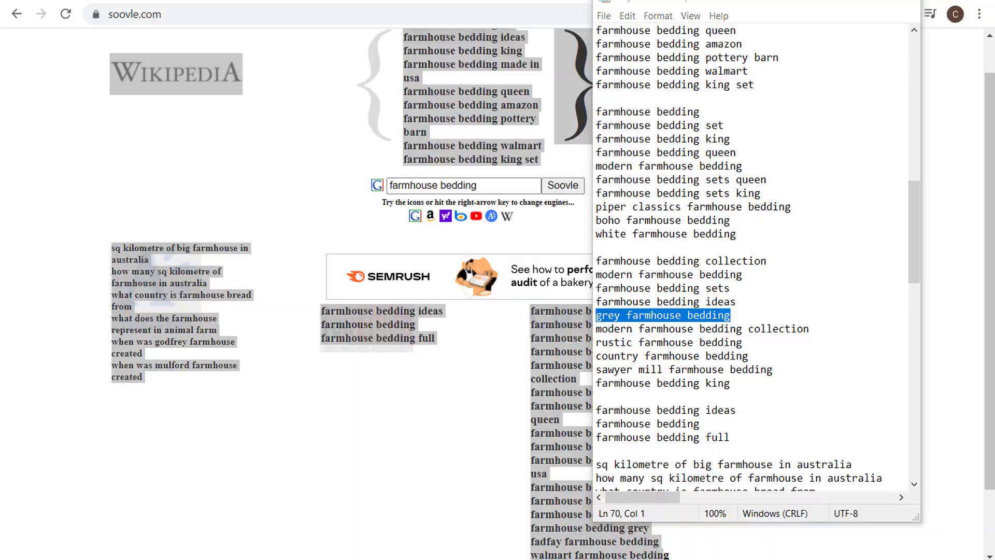
click(434, 552)
click(510, 487)
key(ctrl+v)
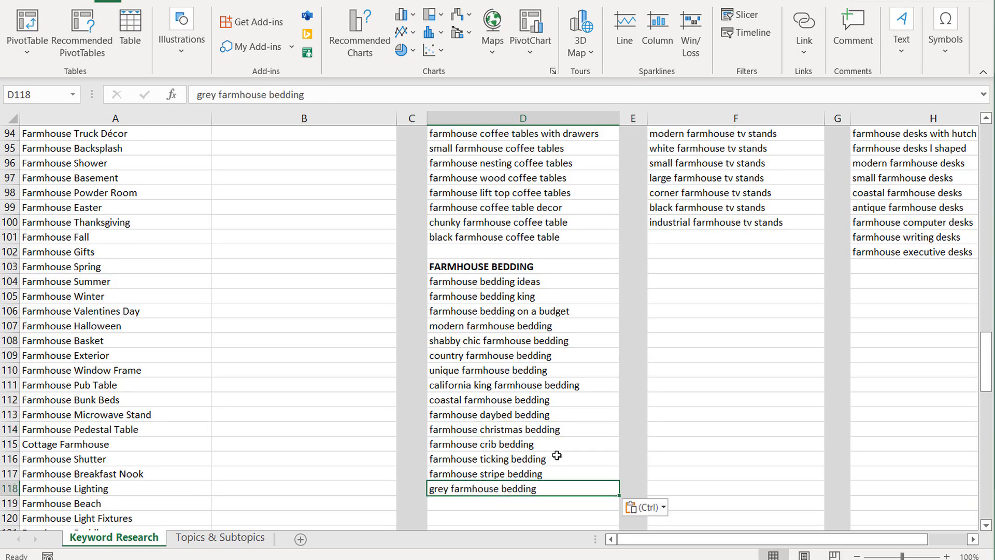
Add romantic farmhouse bedding to the bedding keywords in cell D119.
double_click(502, 503)
text(romantic farmhouse bedding)
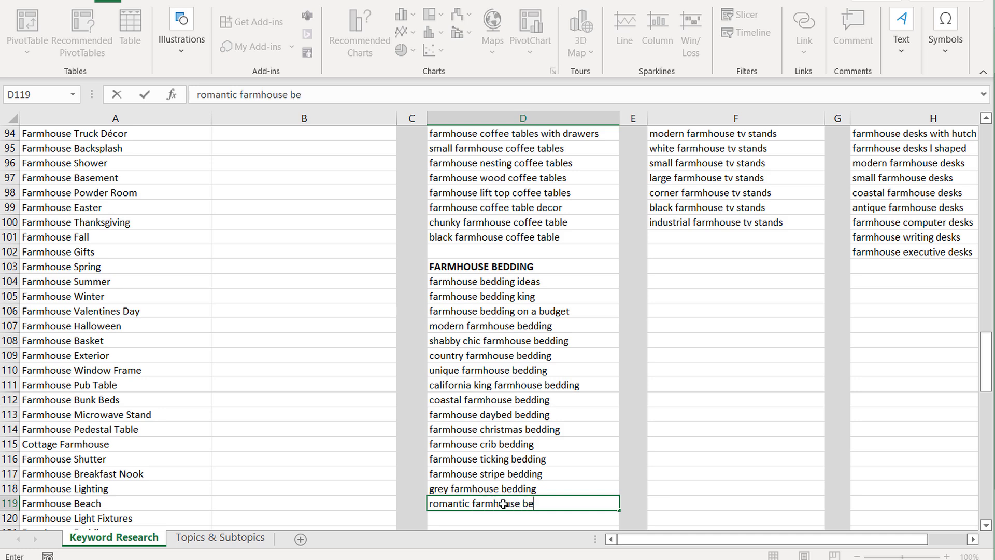
key(Return)
Review the topics in column A, examining the unlinked Farmhouse Bar Stools, Farmhouse End Tables and Farmhouse Chairs entries.
scroll(575, 446, down, 2)
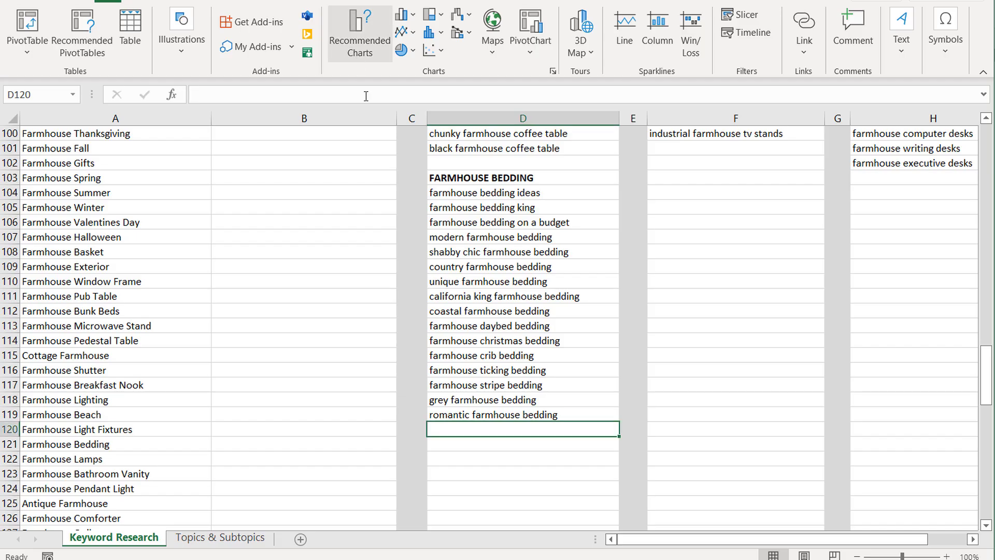
scroll(317, 209, up, 20)
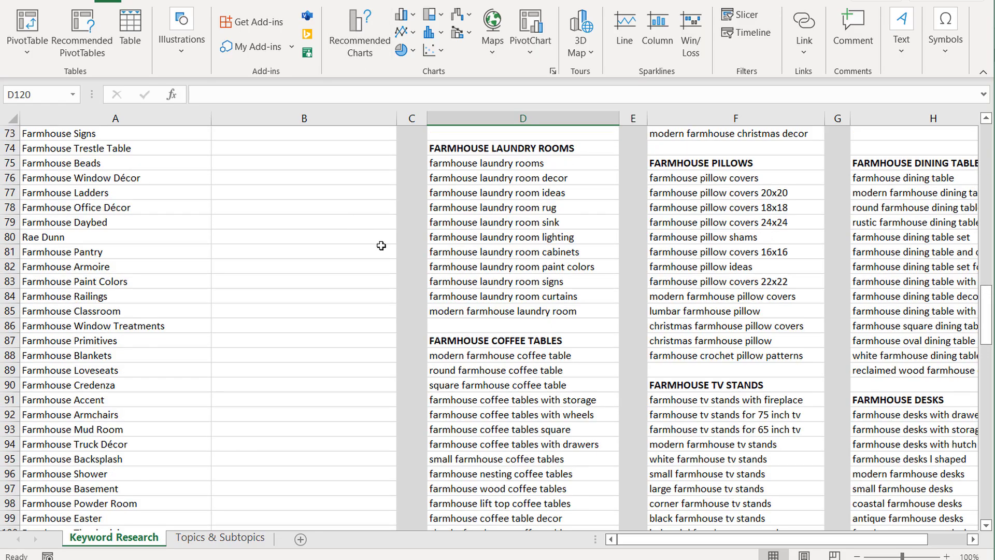
scroll(266, 255, up, 8)
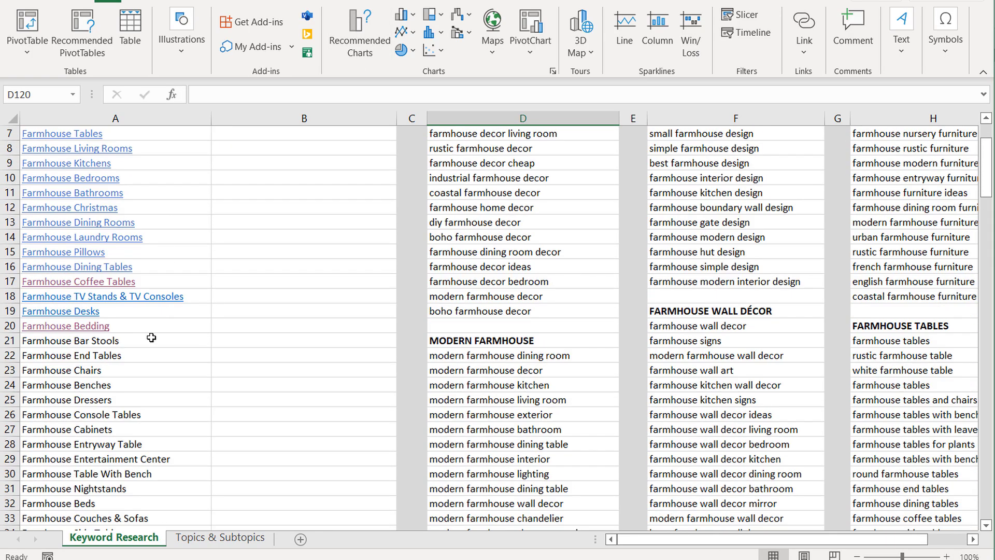
click(145, 345)
click(146, 359)
click(145, 372)
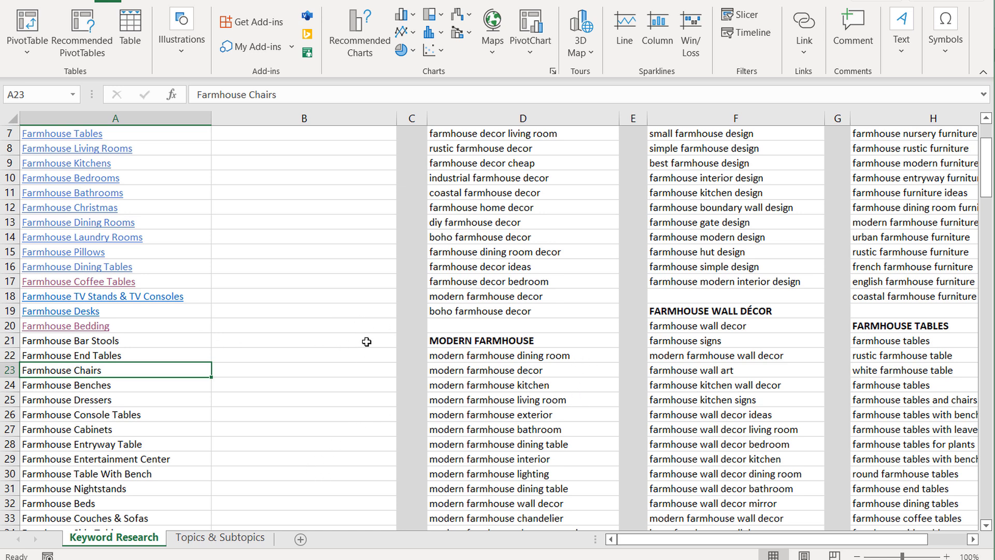
Examine the Farmhouse Wall Décor, Farmhouse Tables and Modern Farmhouse keyword groups for subtopics such as signs, end tables and coffee tables.
click(790, 313)
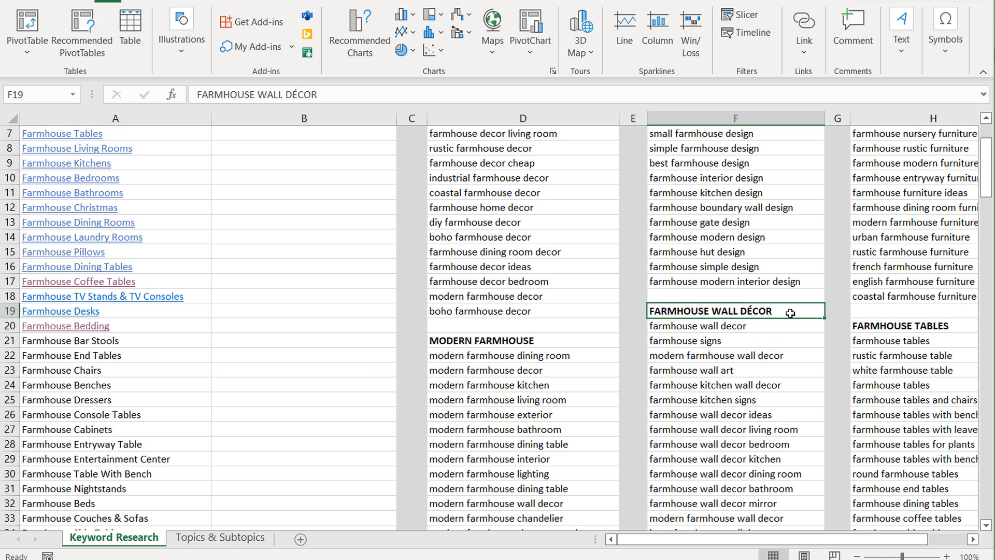
click(776, 343)
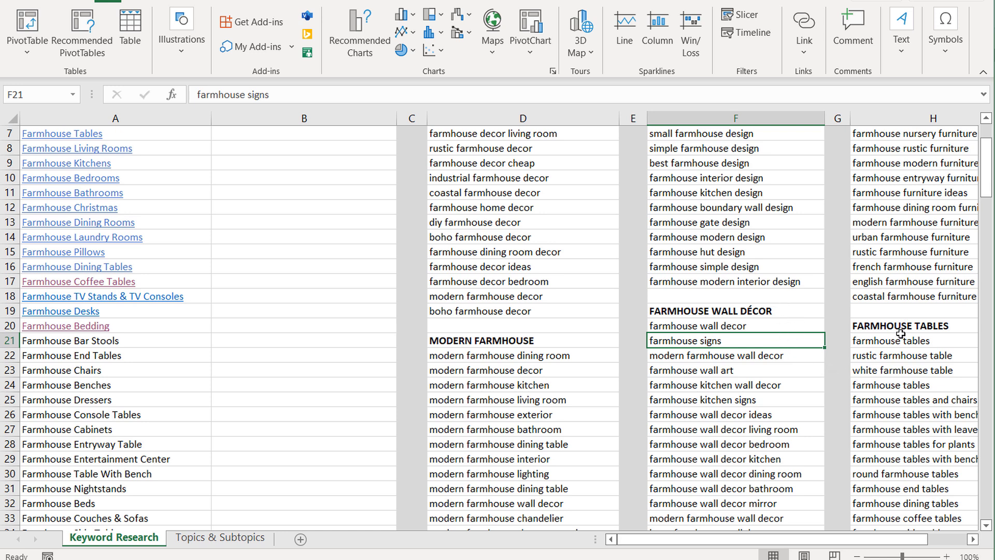
scroll(902, 325, down, 2)
click(864, 399)
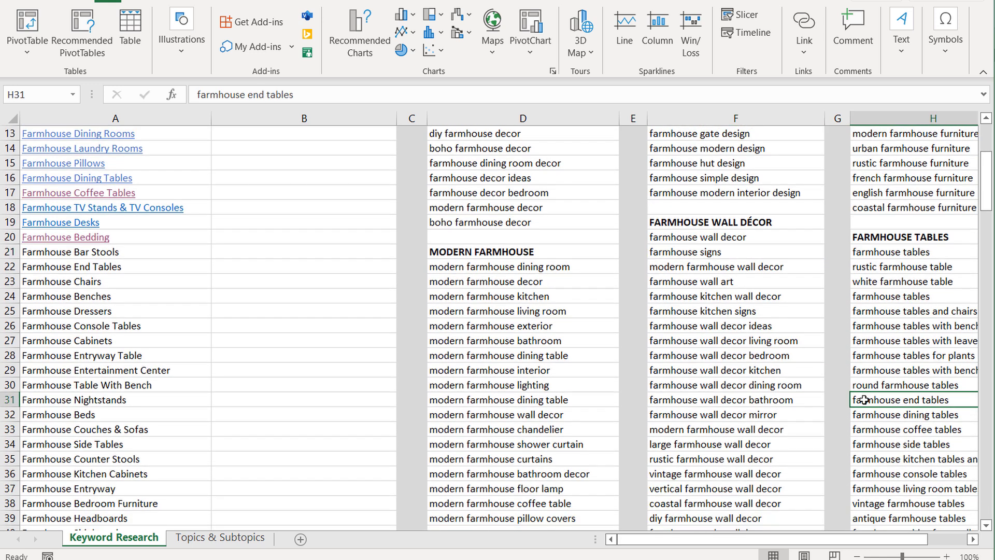
click(886, 413)
click(904, 429)
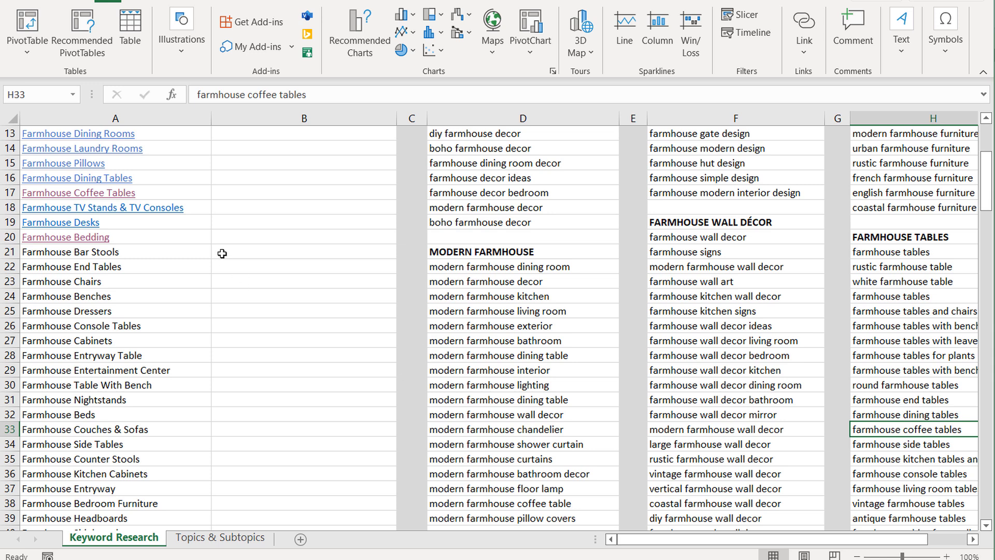
scroll(518, 286, up, 2)
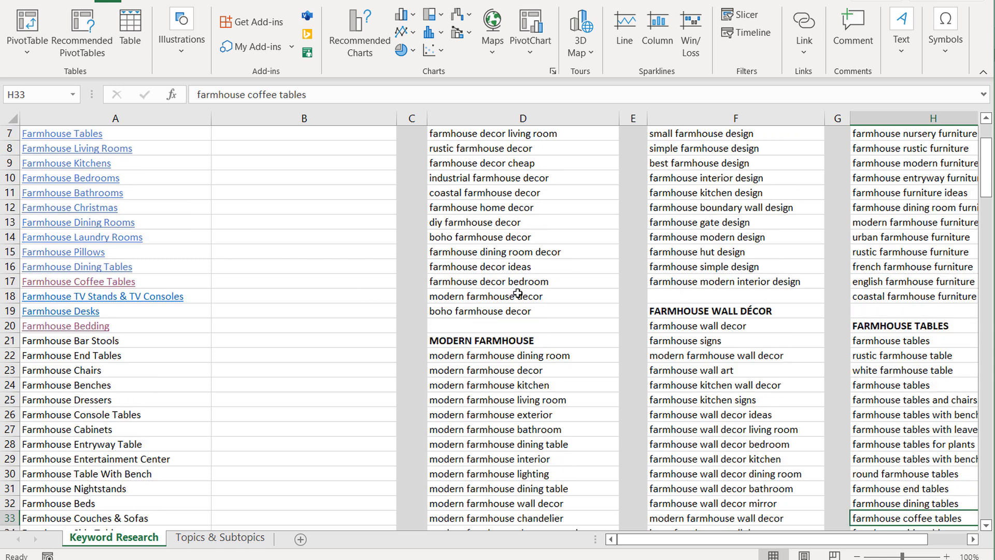
click(555, 341)
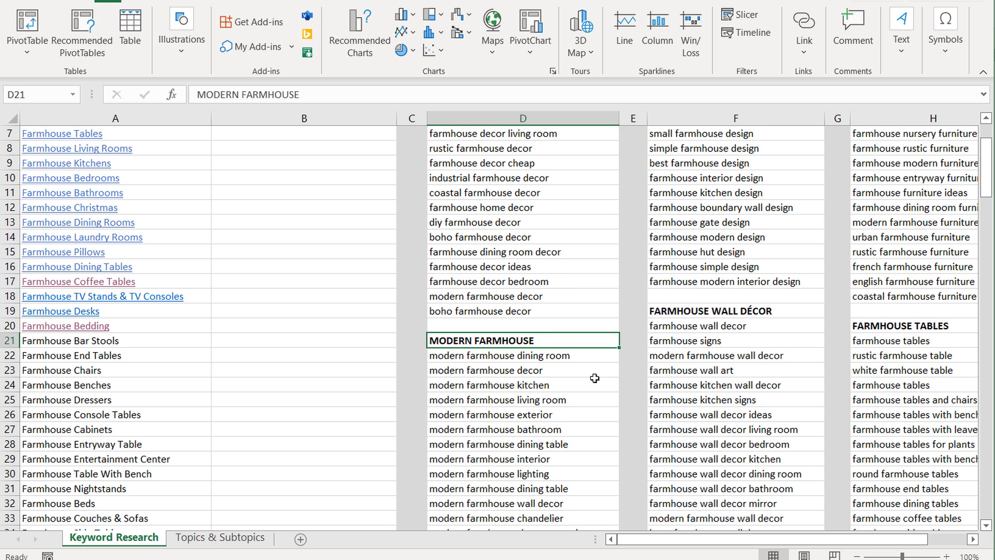
Examine the Modern Farmhouse keyword group in column D for subtopics such as modern farmhouse living room and wall decor.
scroll(575, 381, down, 1)
drag(561, 297, 554, 488)
click(556, 457)
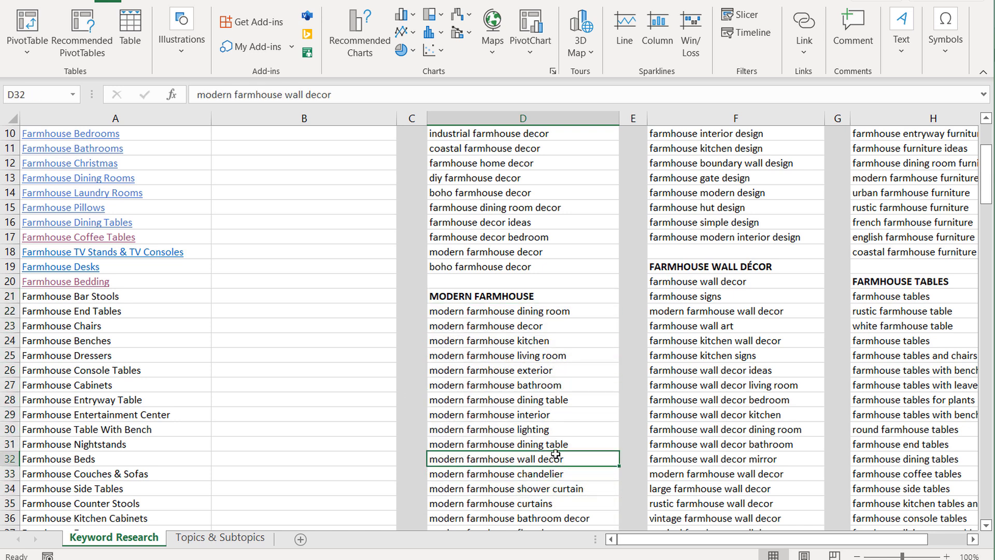
click(550, 296)
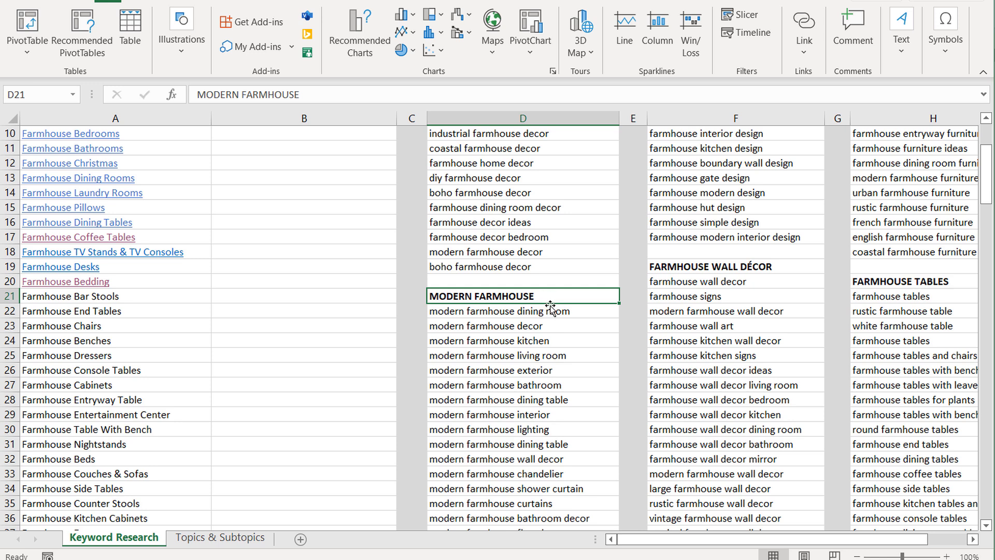
click(551, 307)
click(533, 355)
scroll(518, 363, down, 2)
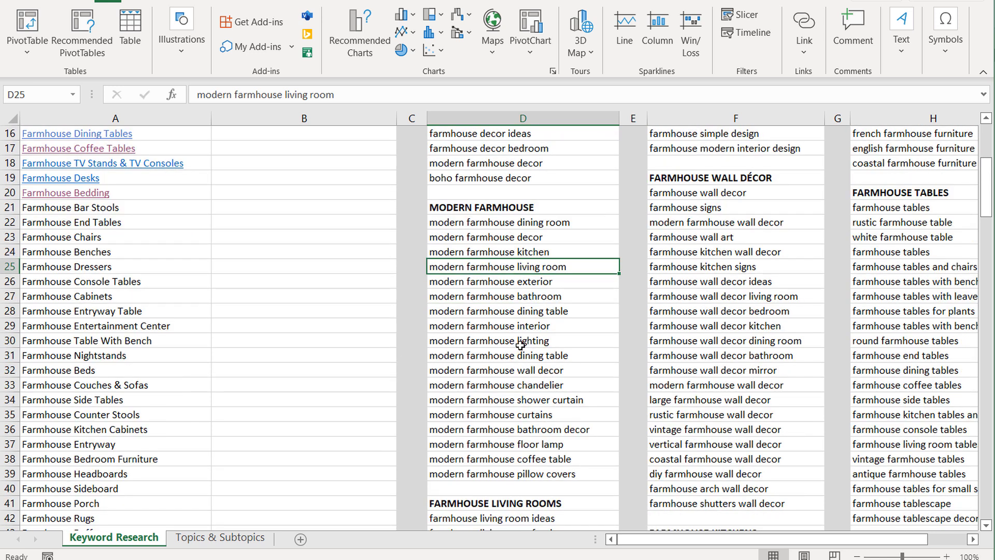
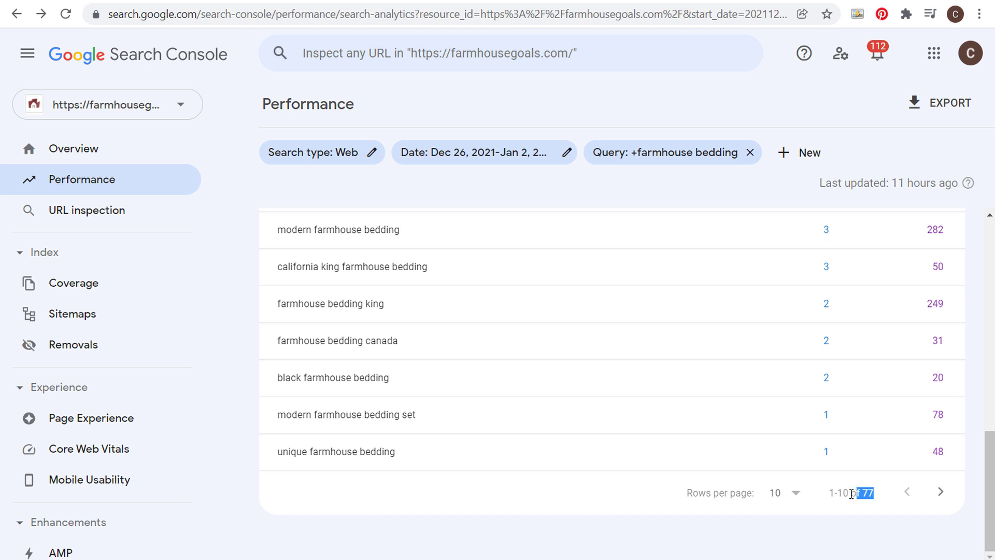
In Google Search Console, show 100 rows per page for the farmhouse bedding queries and examine the keyword variations.
click(794, 495)
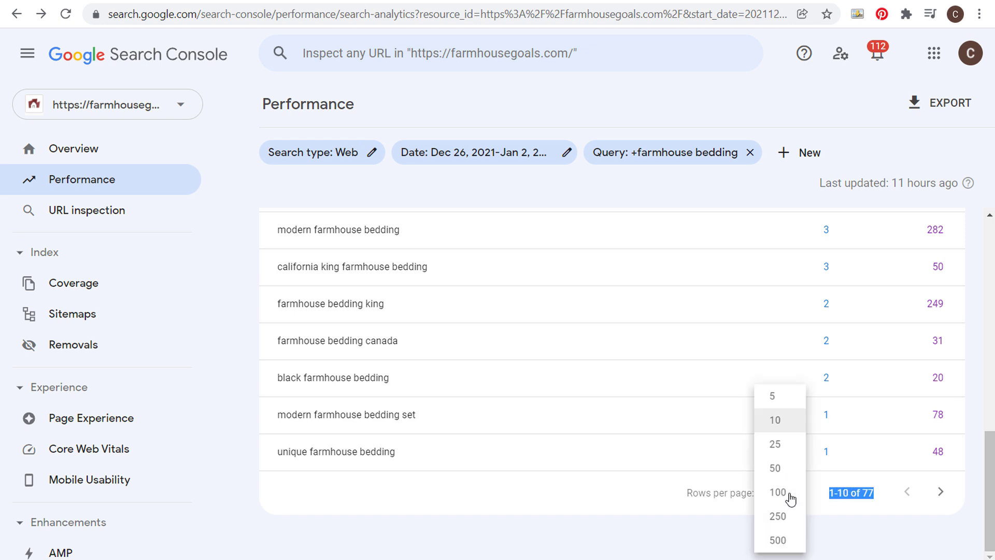
click(786, 495)
scroll(603, 330, down, 5)
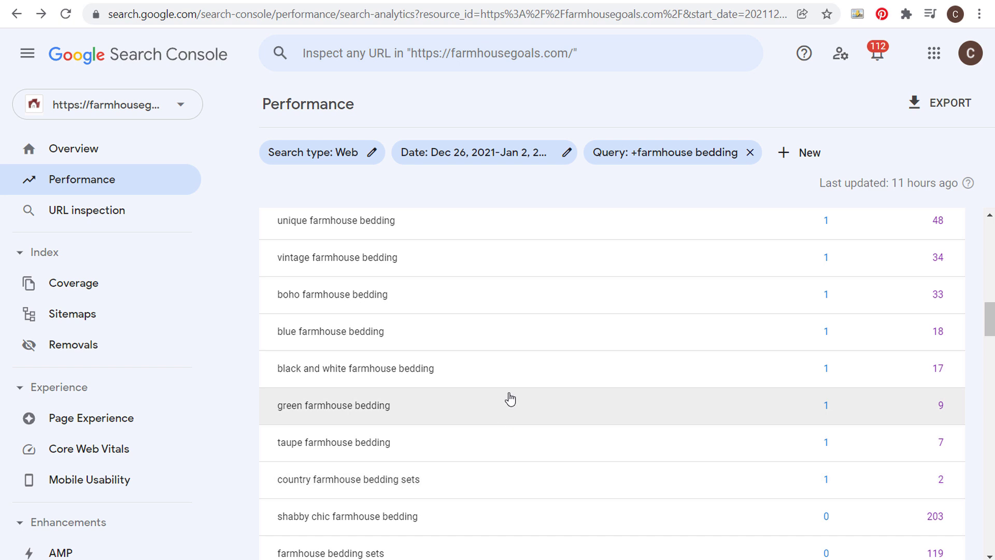
scroll(497, 383, down, 3)
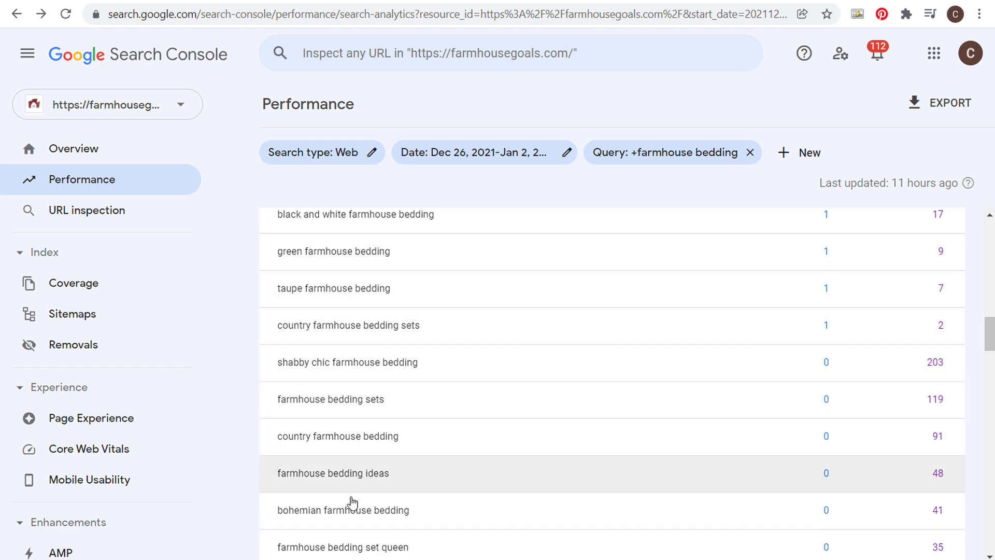
scroll(513, 505, up, 2)
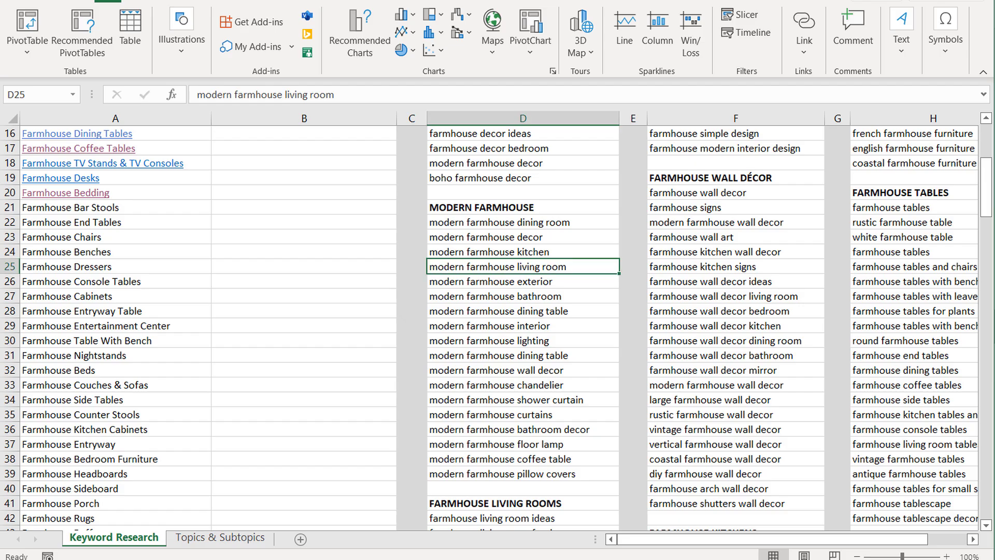
scroll(269, 213, up, 5)
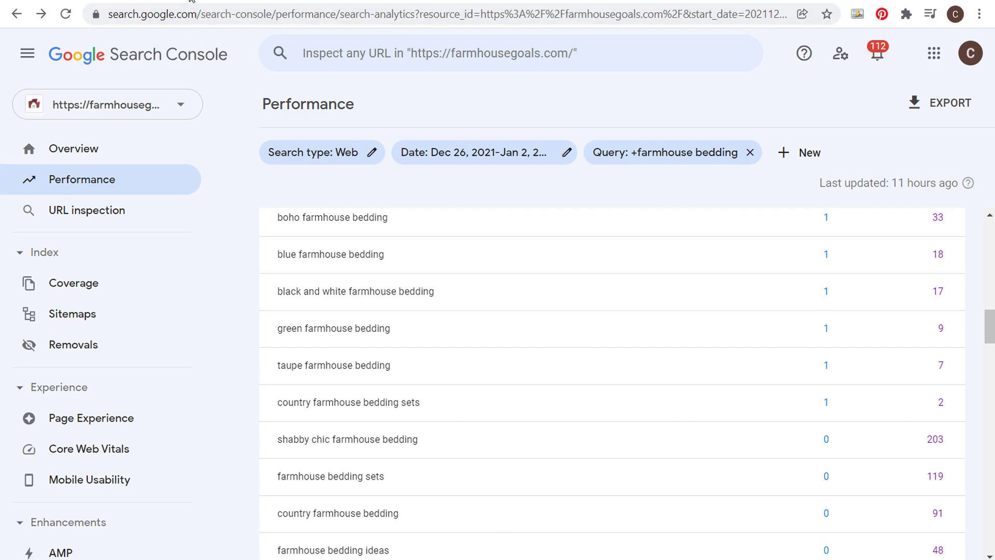
Switch to Google Keyword Planner and get keyword ideas for wordpress in place of farmhouse bedding.
click(190, 0)
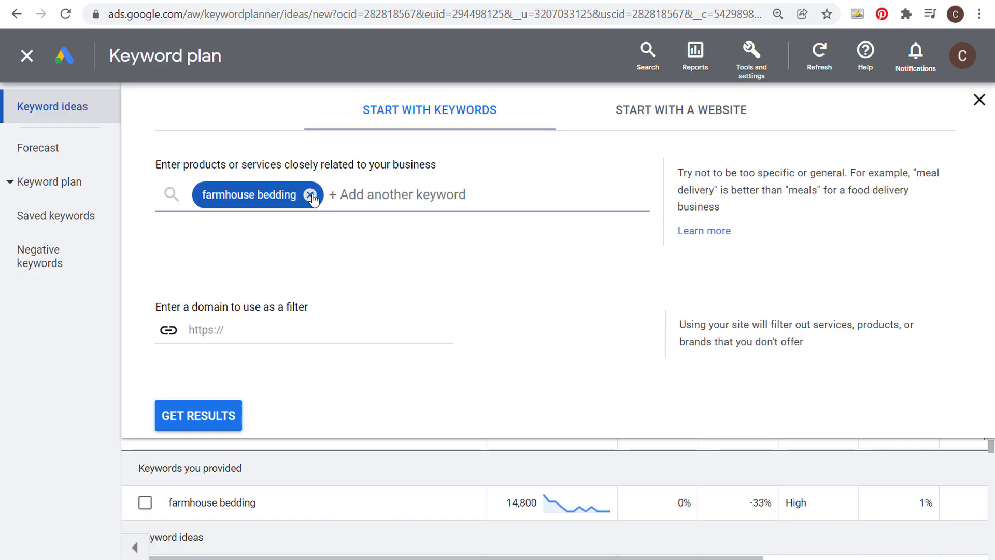
click(309, 194)
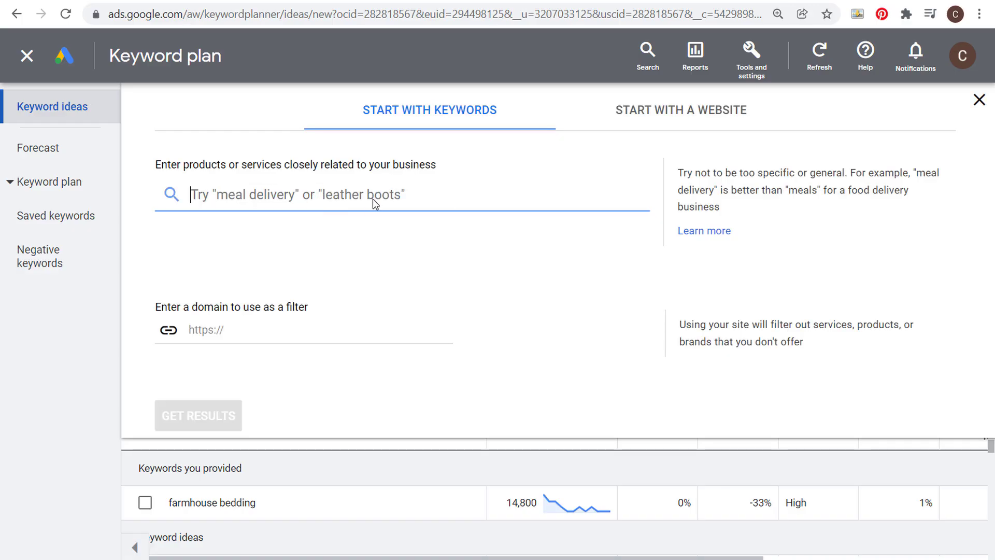
text(wordpress)
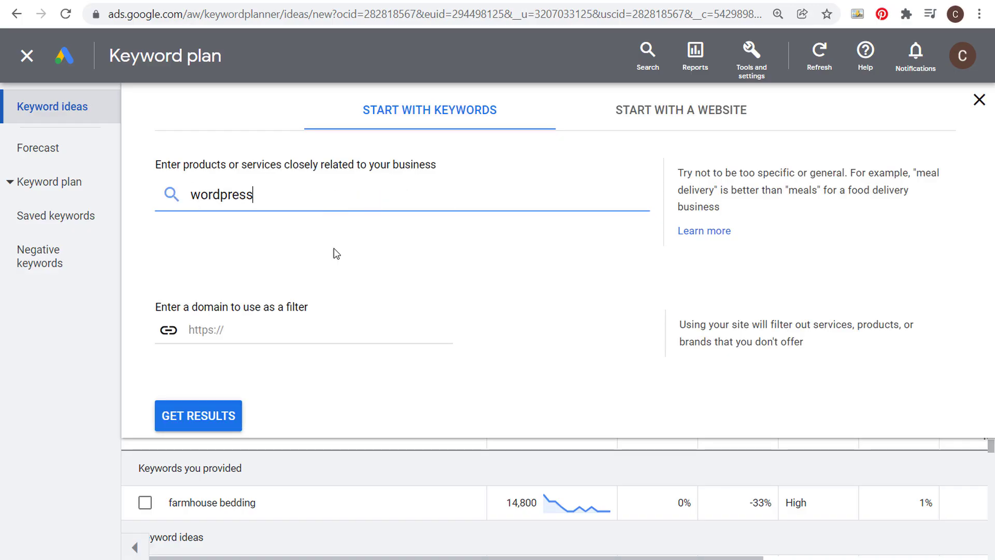
click(227, 411)
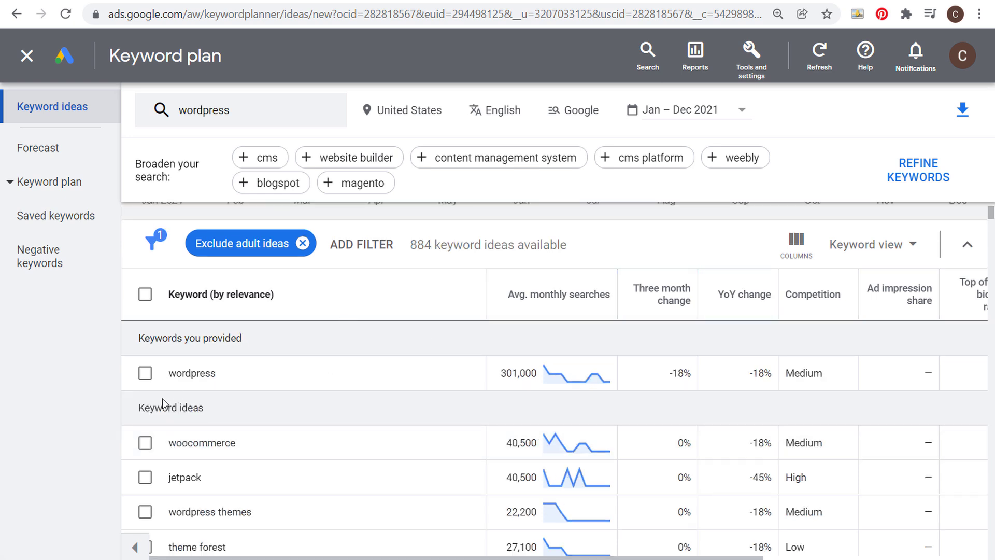
Examine the first wordpress keyword ideas as possible topics, including woocommerce, jetpack and wordpress themes.
scroll(273, 410, down, 2)
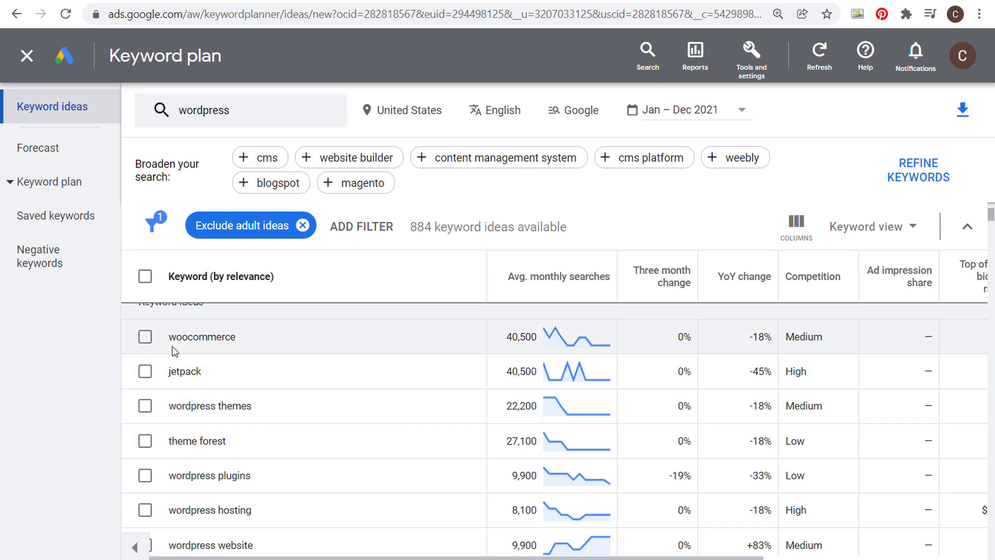
drag(172, 339, 255, 342)
drag(167, 371, 206, 371)
drag(168, 405, 285, 409)
click(309, 408)
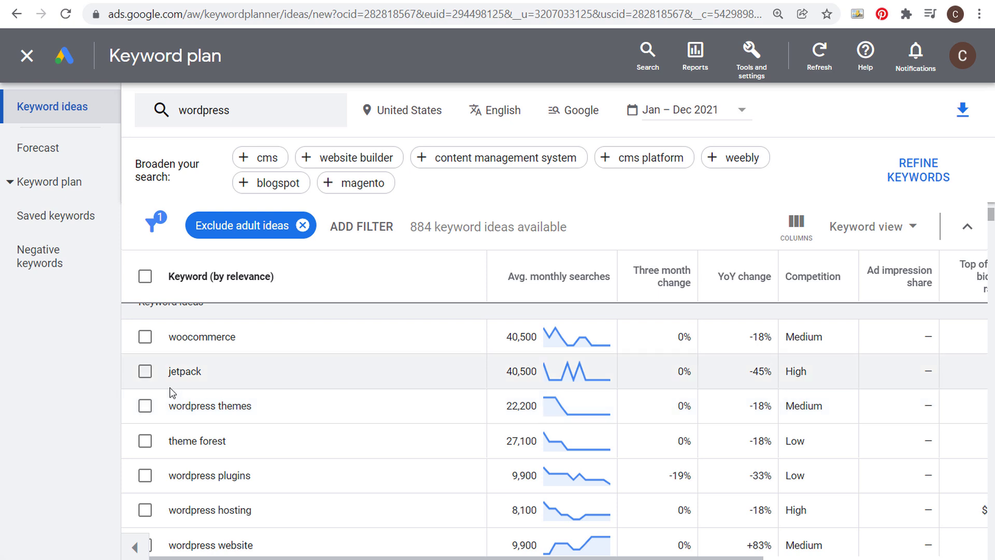
drag(169, 407, 285, 411)
click(303, 405)
scroll(304, 408, down, 2)
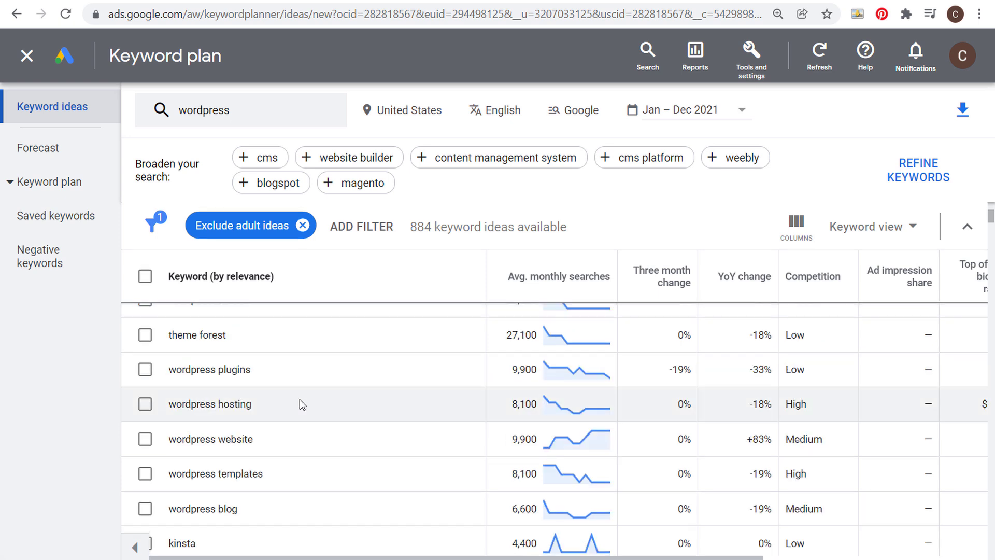
Examine the wordpress plugins, wordpress hosting, wordpress website and wordpress templates keyword ideas as potential topics.
mouse_move(169, 370)
mouse_down()
mouse_move(265, 373)
mouse_move(169, 371)
mouse_up()
click(289, 375)
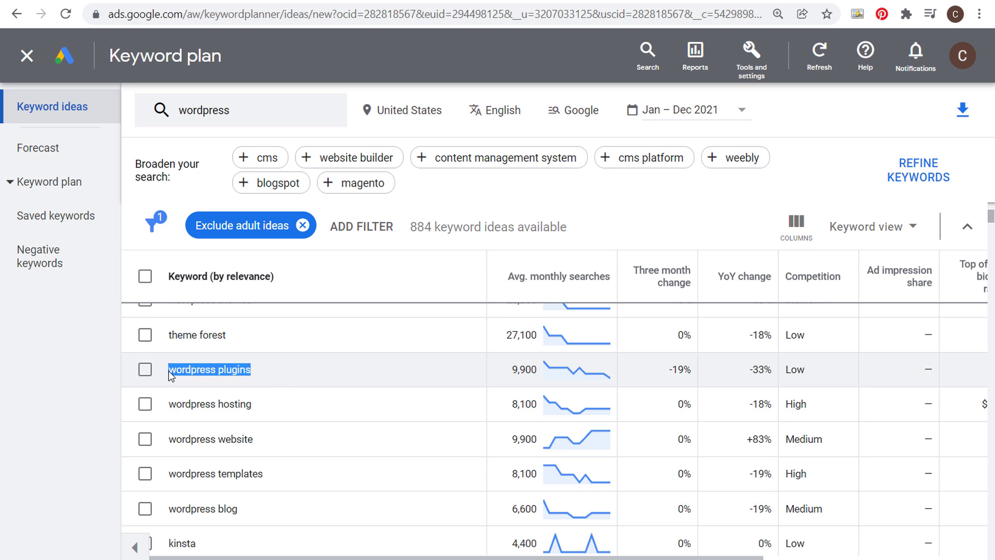
click(266, 376)
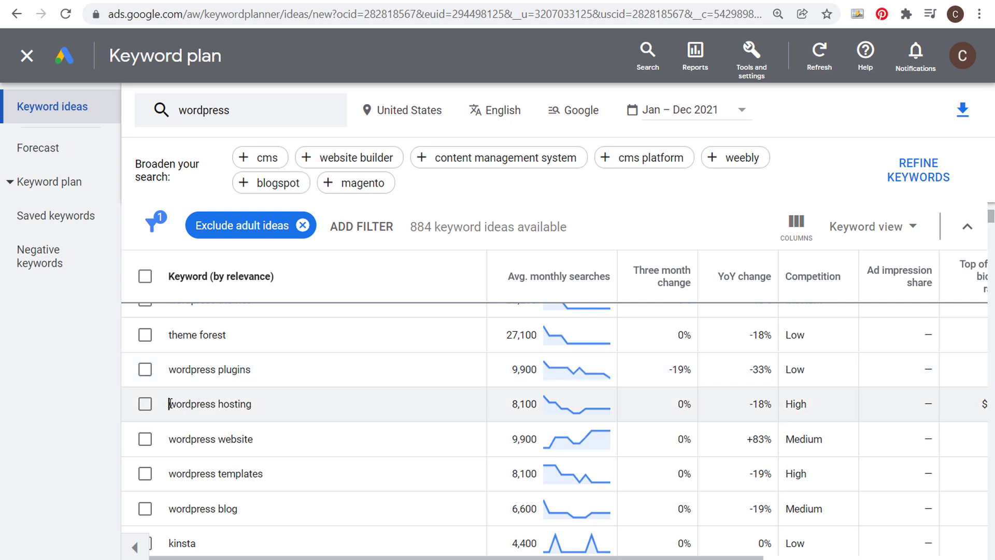
drag(169, 404, 261, 404)
click(297, 402)
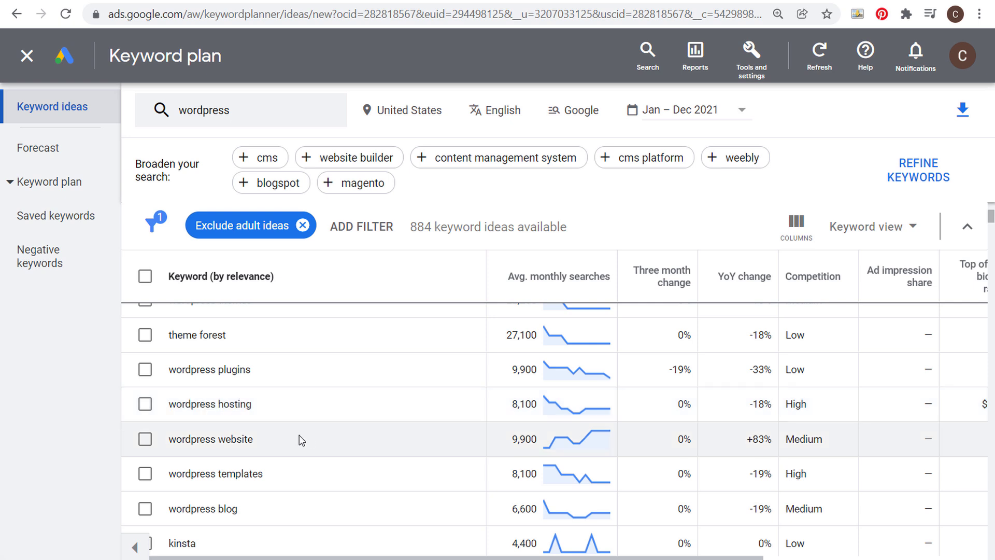
drag(172, 444, 309, 450)
scroll(309, 451, down, 2)
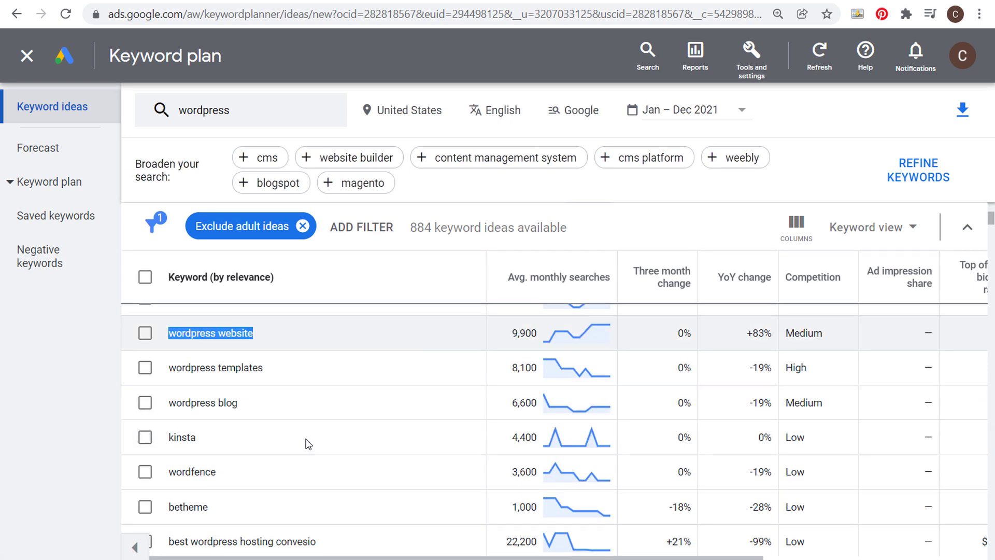
drag(172, 366, 290, 371)
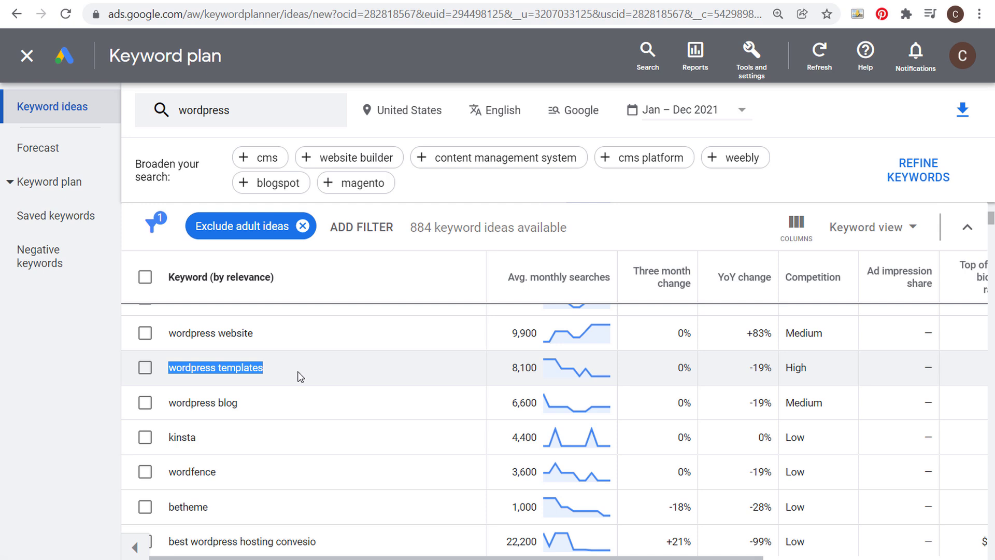
Filter the keyword ideas to keywords containing wordpress, using Text Match.
scroll(300, 377, down, 2)
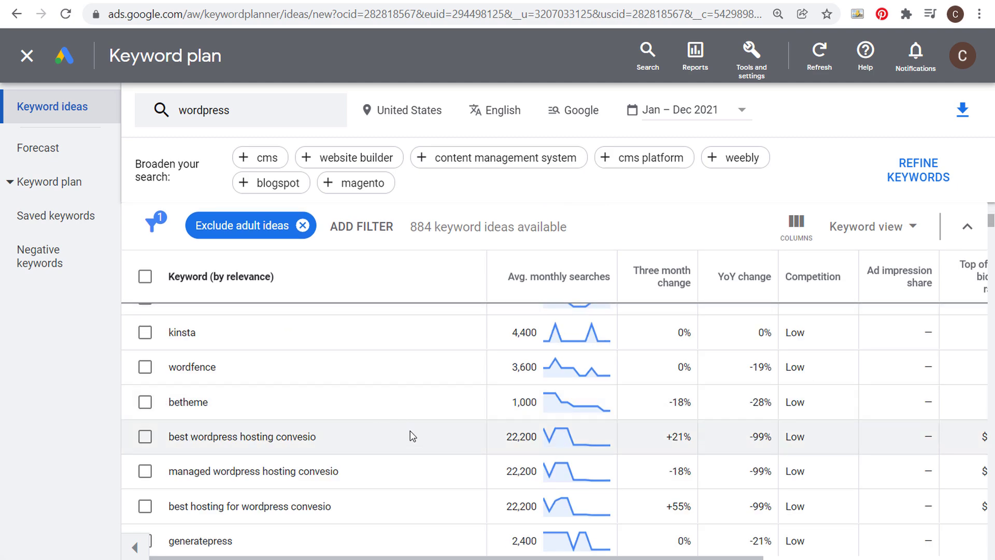
scroll(404, 461, down, 2)
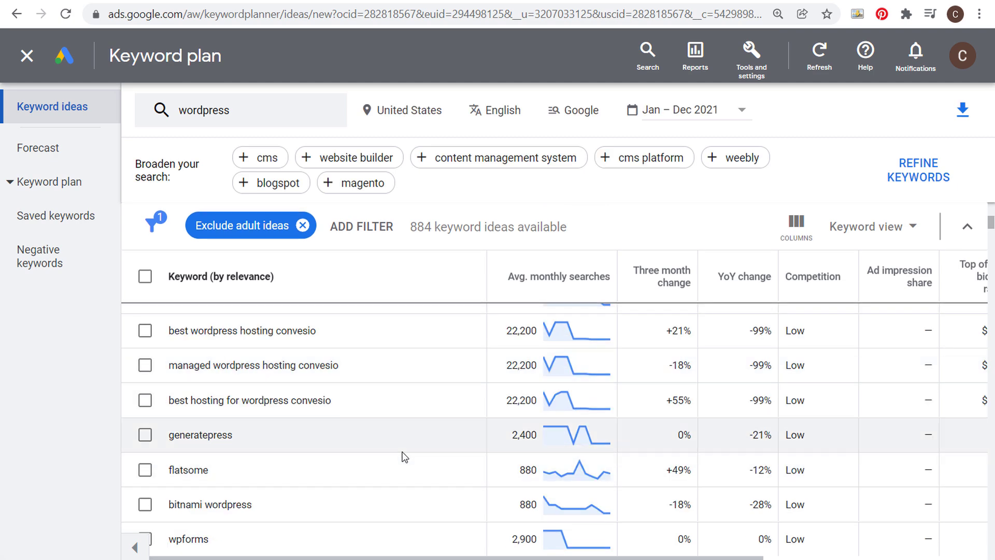
scroll(397, 456, down, 2)
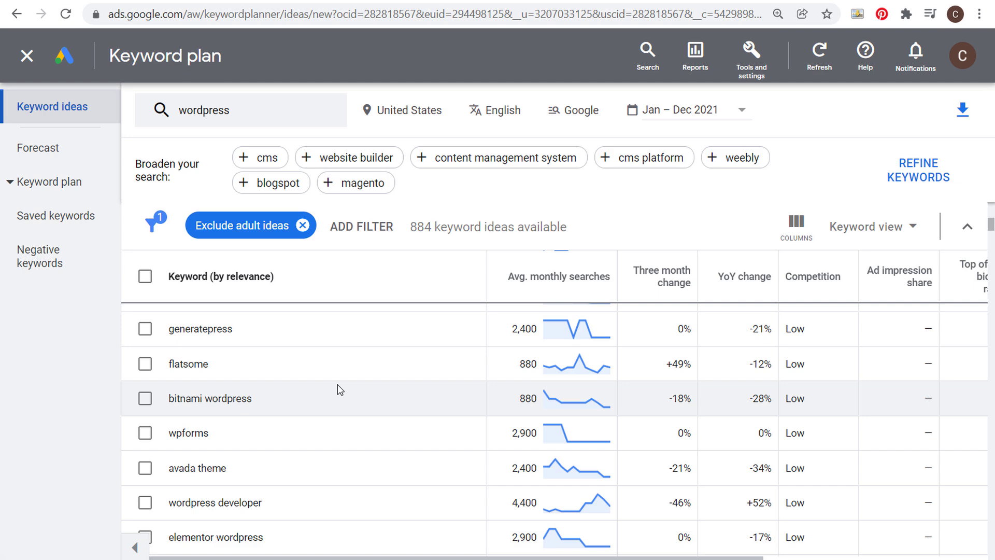
click(338, 228)
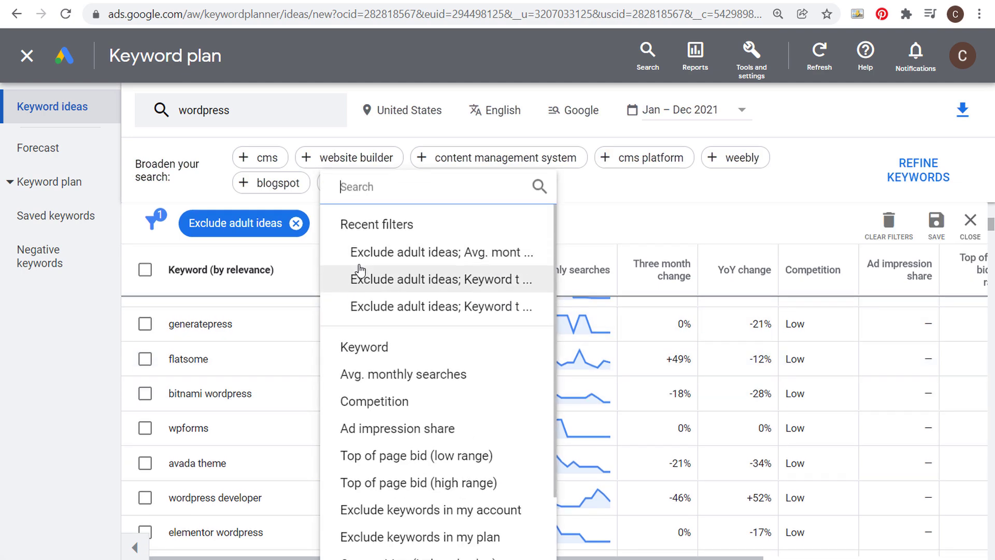
click(371, 346)
text(wordpress)
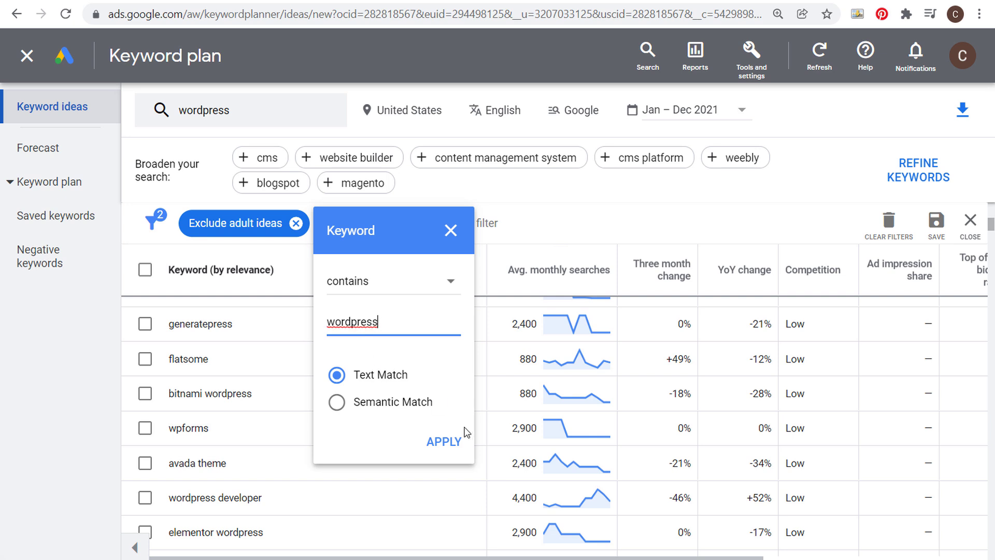
click(447, 441)
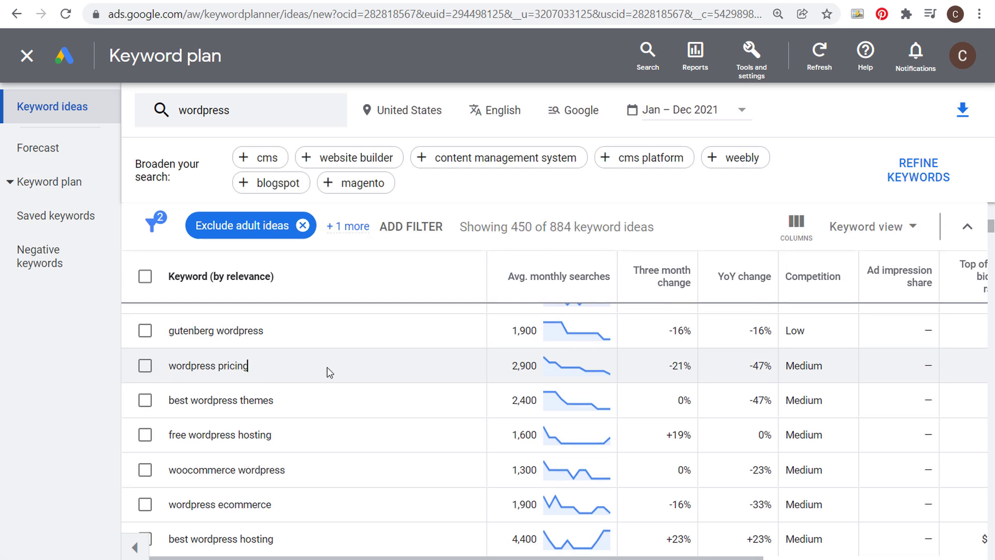
Examine the filtered keyword ideas for subtopics, starting with free wordpress hosting.
drag(167, 434, 373, 436)
click(384, 437)
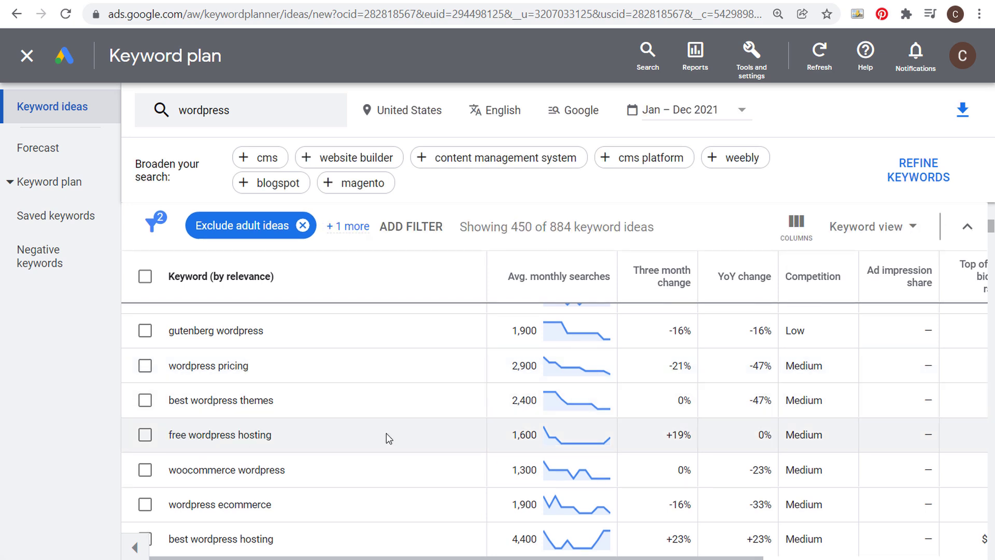
scroll(387, 434, down, 4)
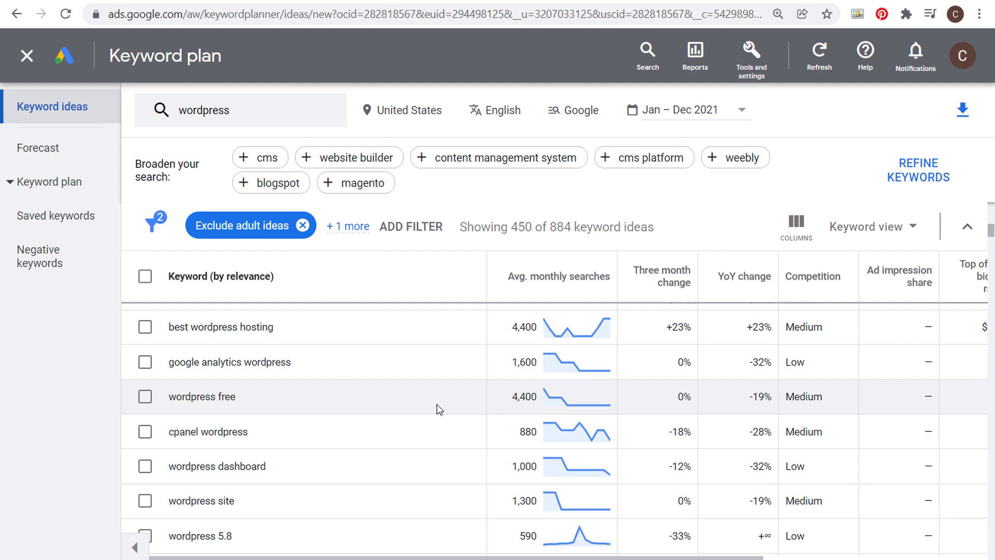
scroll(435, 409, down, 2)
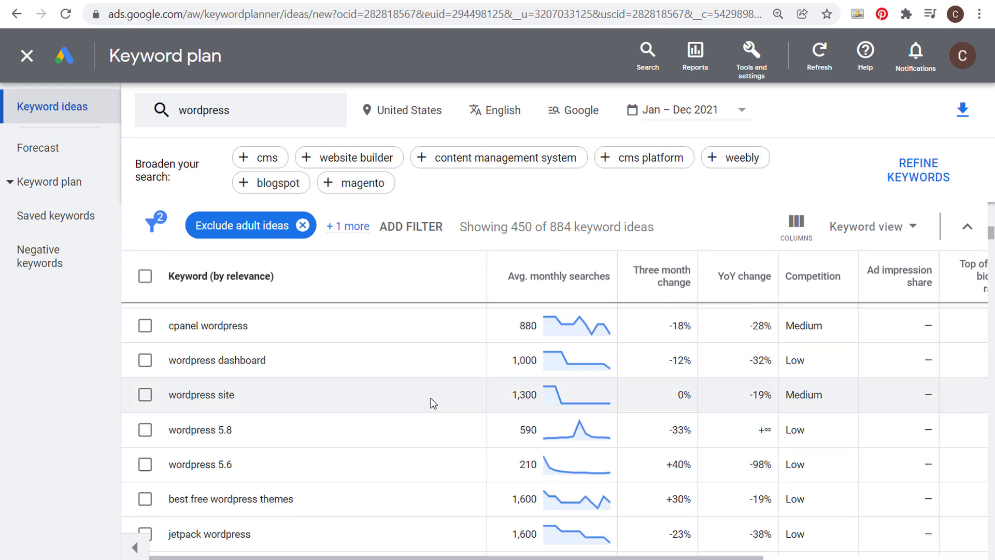
scroll(431, 397, down, 4)
scroll(413, 396, down, 2)
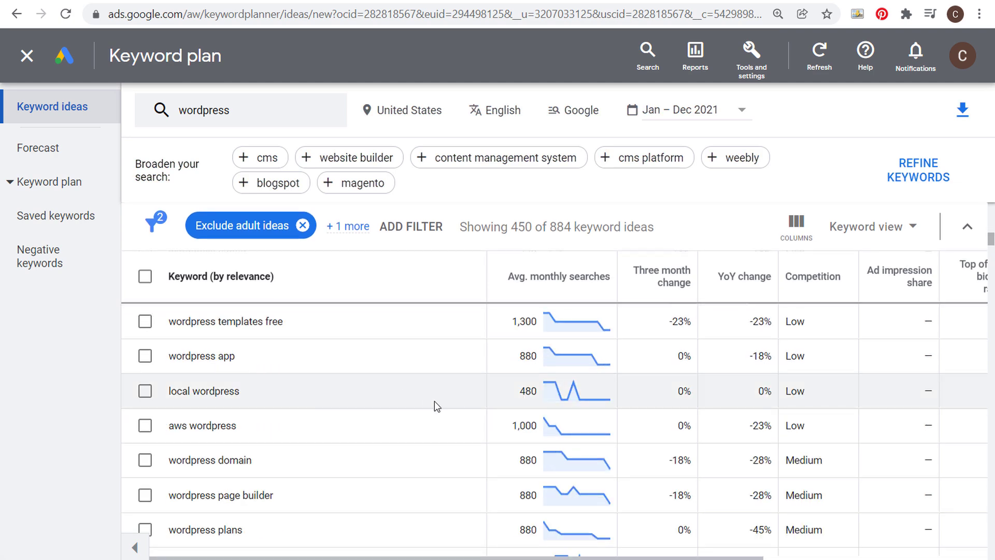
Examine further down the filtered ideas, considering wordpress page builder and wordpress plans as topics.
scroll(435, 401, down, 2)
drag(165, 390, 340, 382)
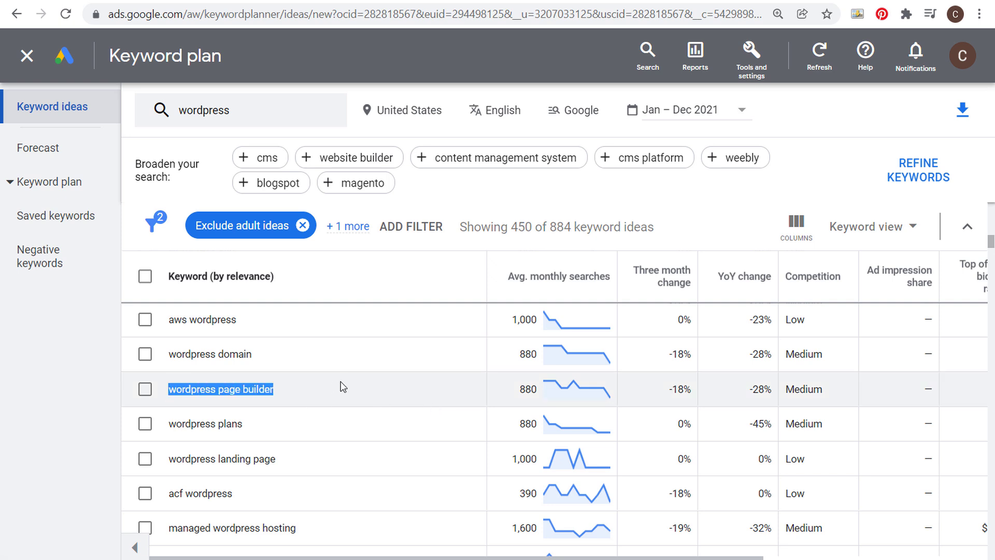
click(353, 390)
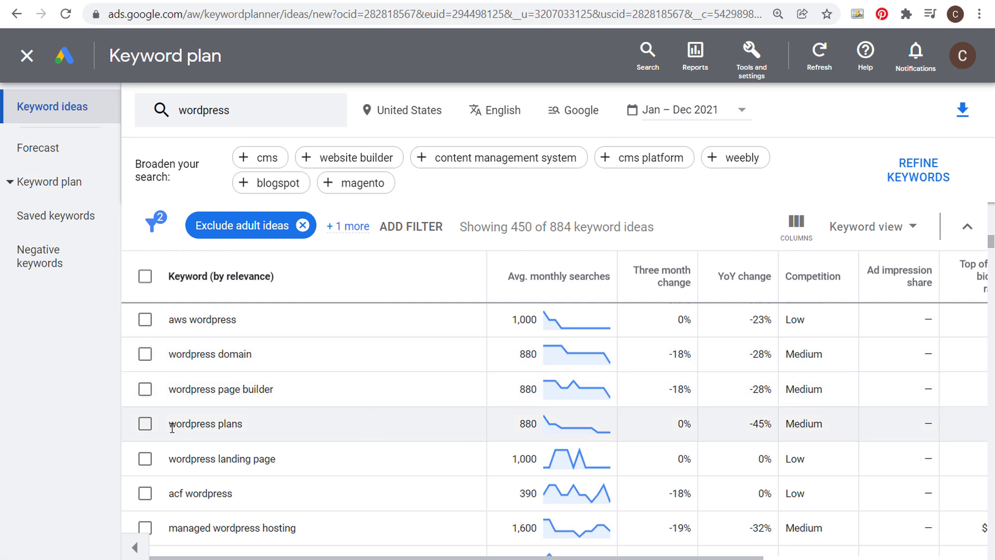
drag(172, 427, 258, 427)
click(334, 424)
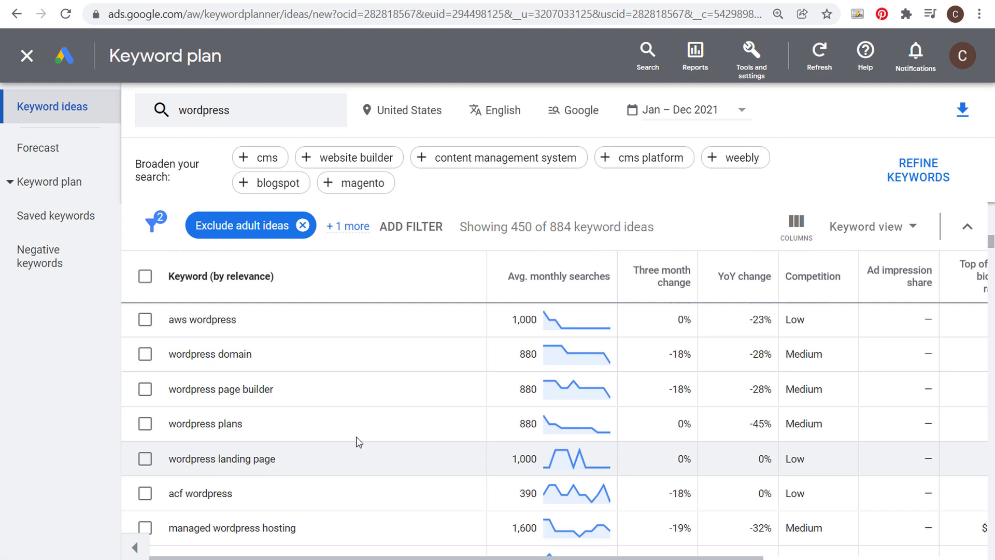
scroll(357, 438, down, 4)
scroll(393, 423, down, 2)
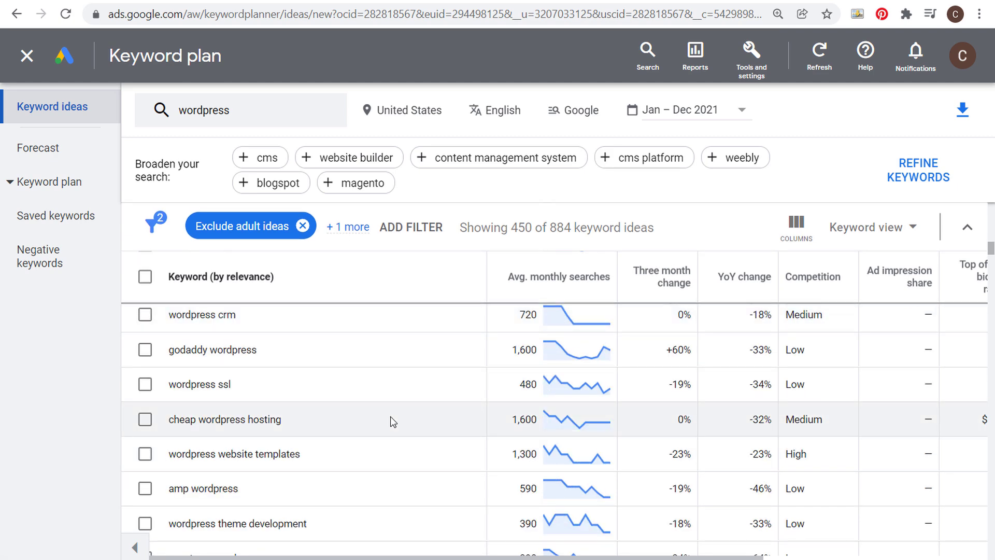
Replace the wordpress keyword search with a website-based search for keyword ideas from the entire site wpbeginner.com.
scroll(398, 376, down, 4)
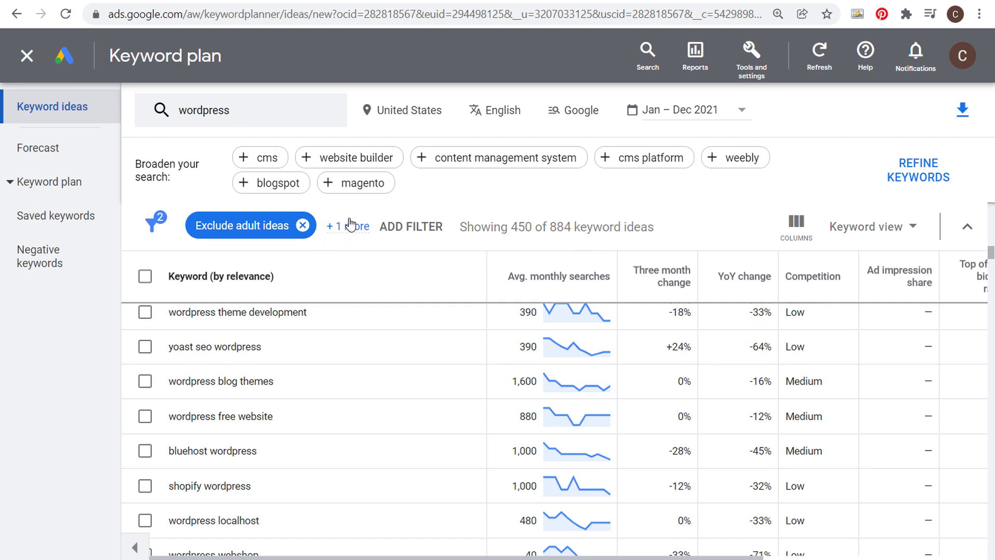
scroll(366, 378, down, 10)
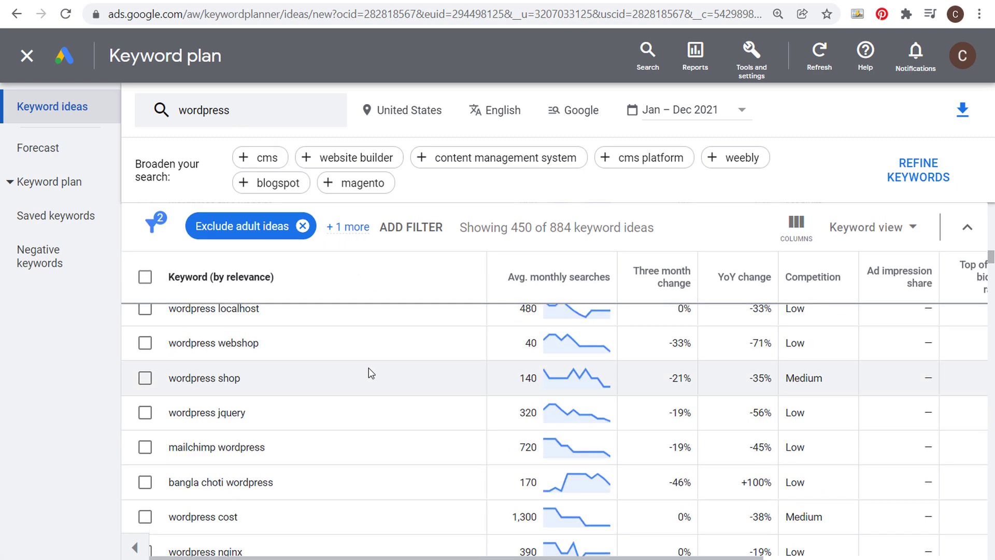
click(254, 110)
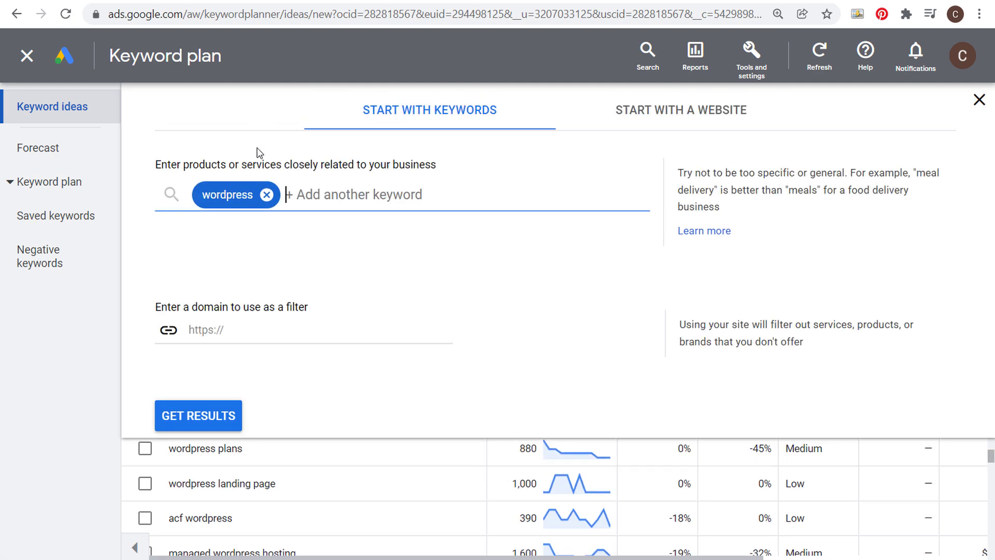
click(267, 196)
click(619, 118)
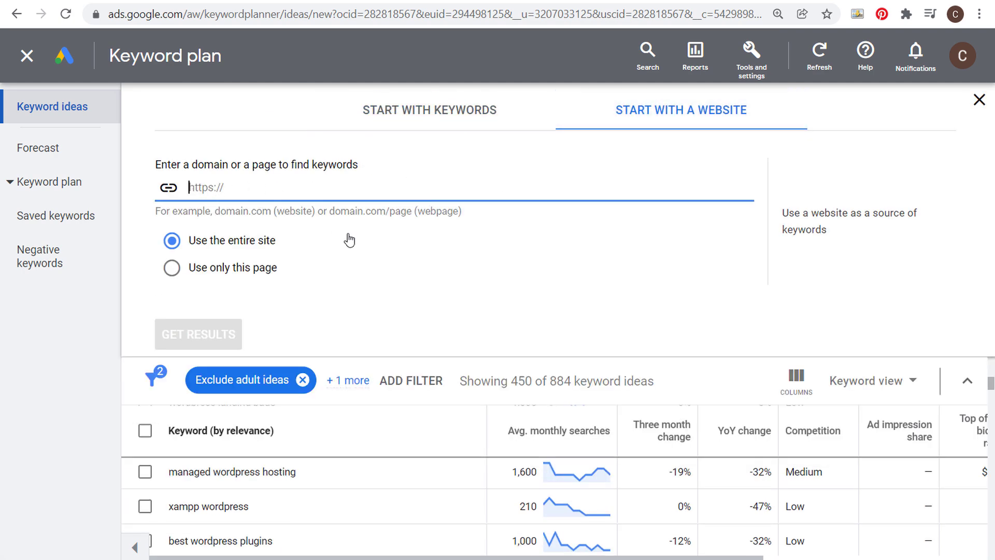
text(wpbeginner.com)
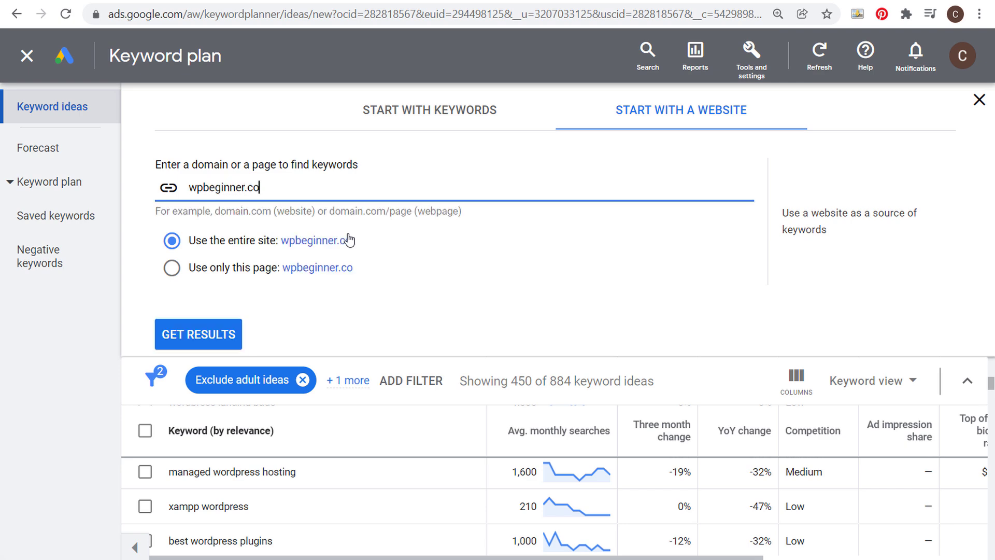
click(244, 334)
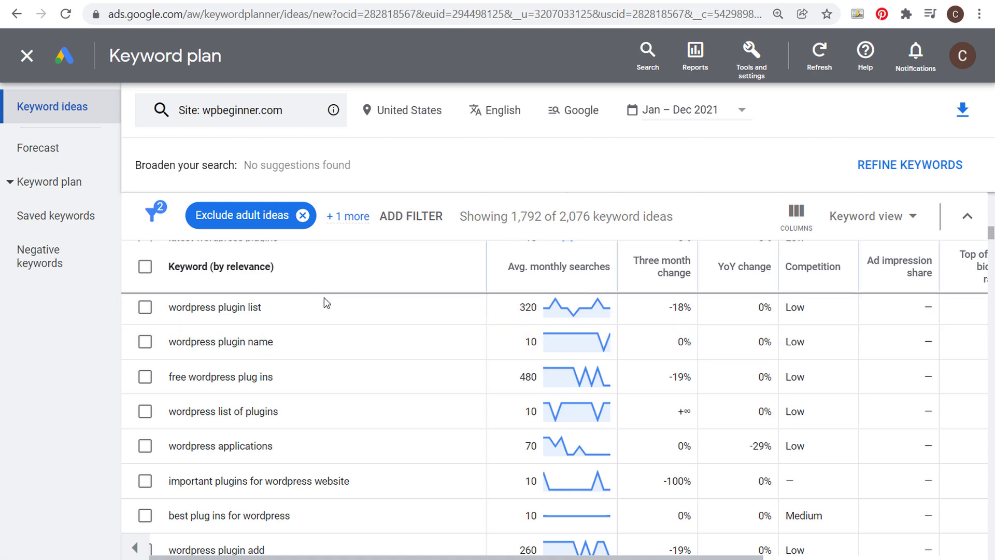
Sort the wpbeginner.com keyword ideas by average monthly searches, highest first.
scroll(374, 338, up, 20)
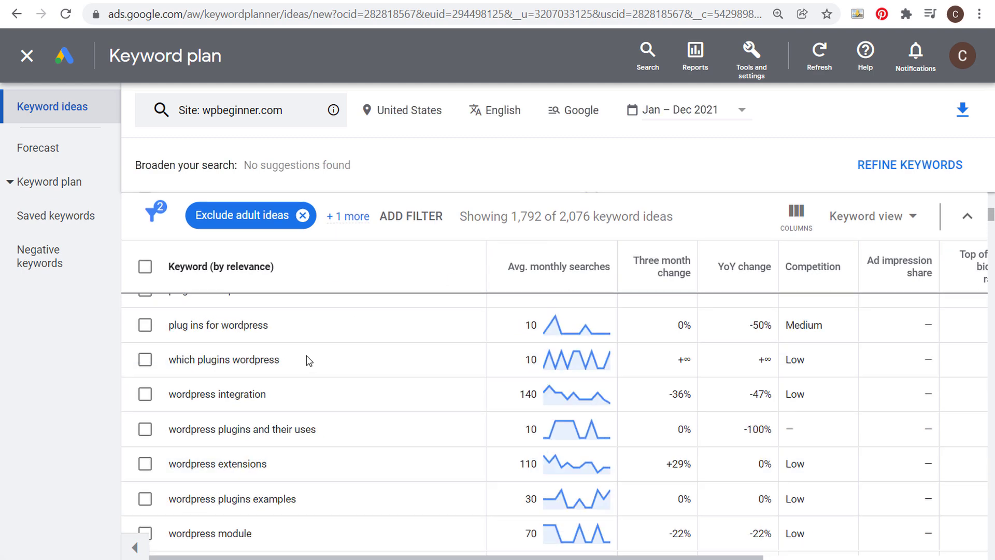
scroll(387, 356, up, 3)
click(546, 254)
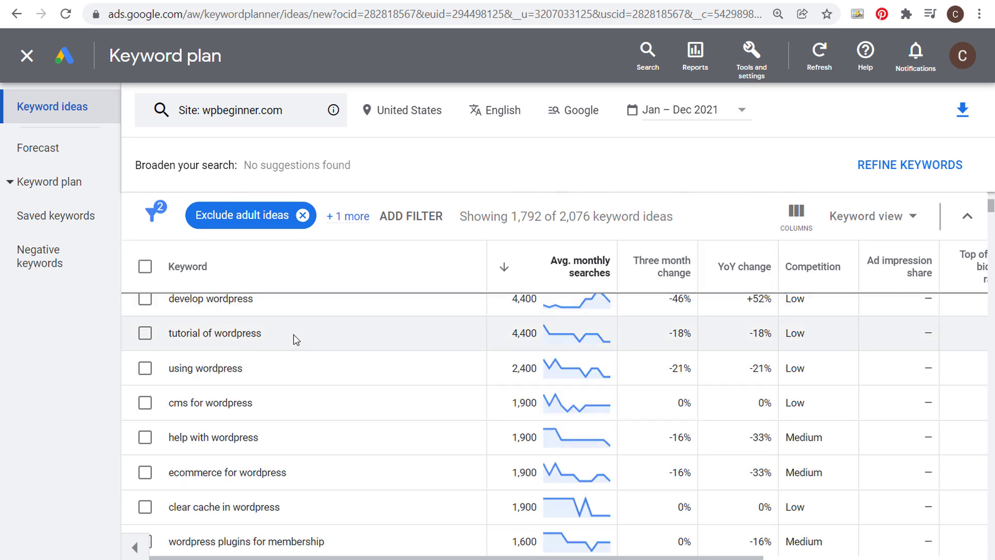
Examine the sorted ideas for topics, considering tutorial of wordpress, help with wordpress, ecommerce for wordpress, clear cache in wordpress and wordpress plugins for membership.
drag(293, 337, 185, 335)
click(315, 338)
scroll(288, 362, down, 3)
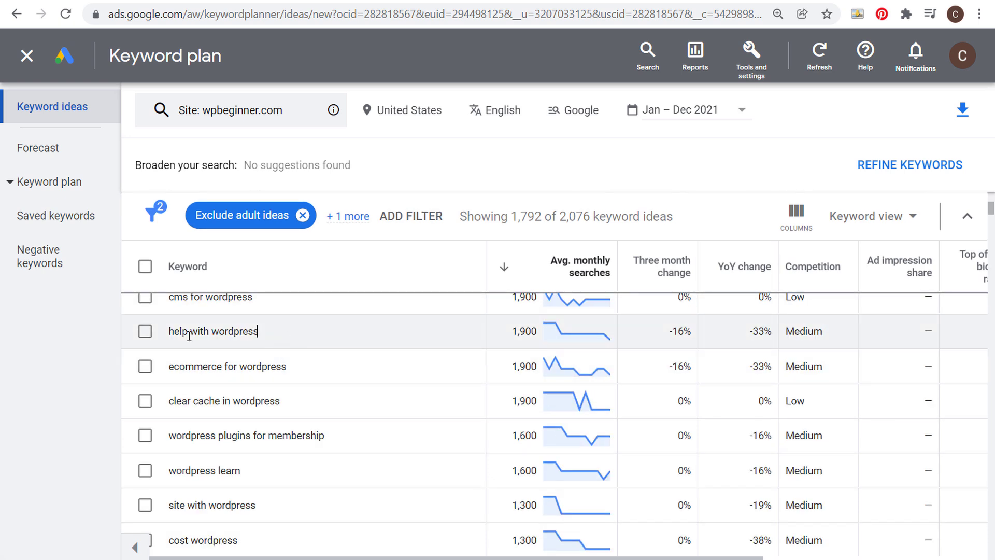
triple_click(189, 335)
drag(301, 371, 185, 367)
click(215, 385)
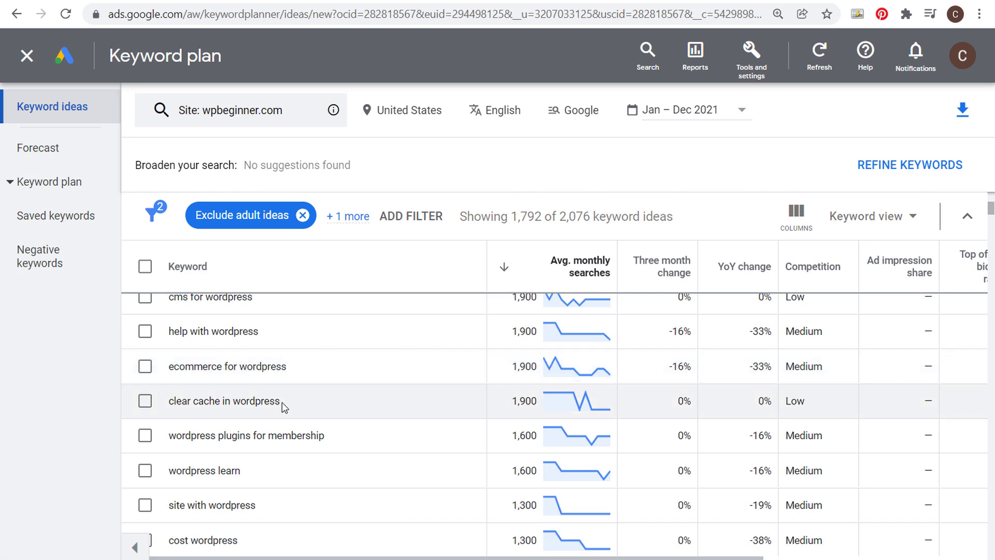
drag(335, 404, 339, 435)
click(167, 407)
click(369, 436)
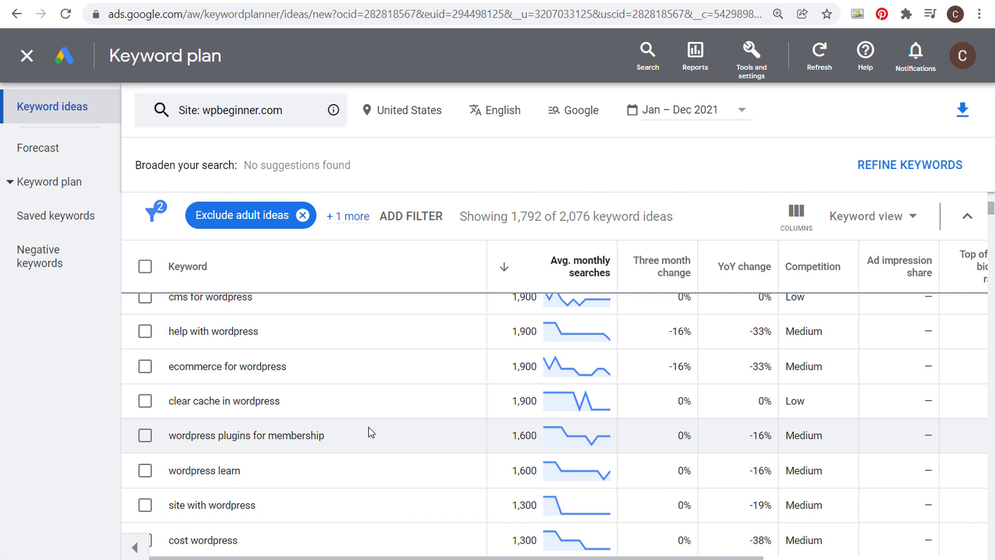
scroll(368, 422, up, 3)
scroll(365, 417, up, 2)
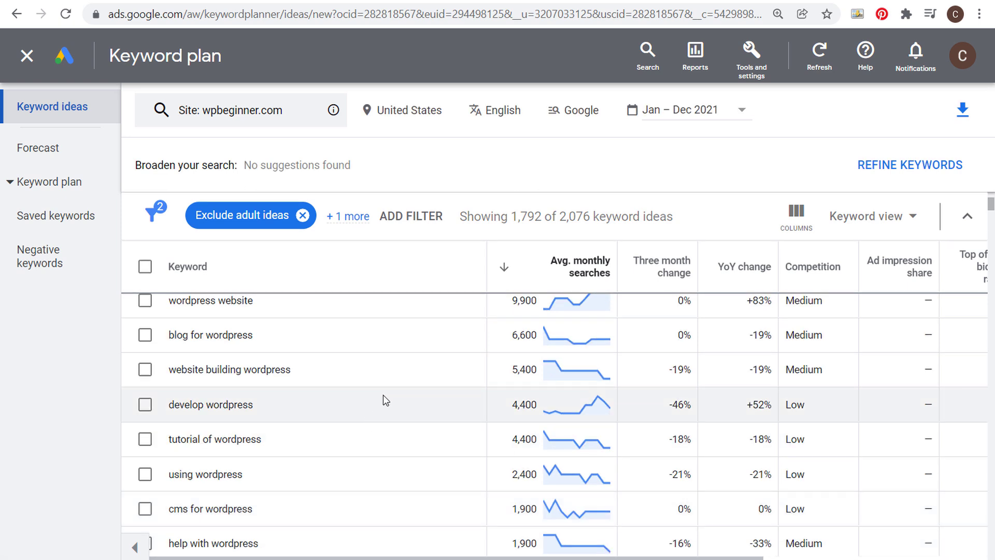